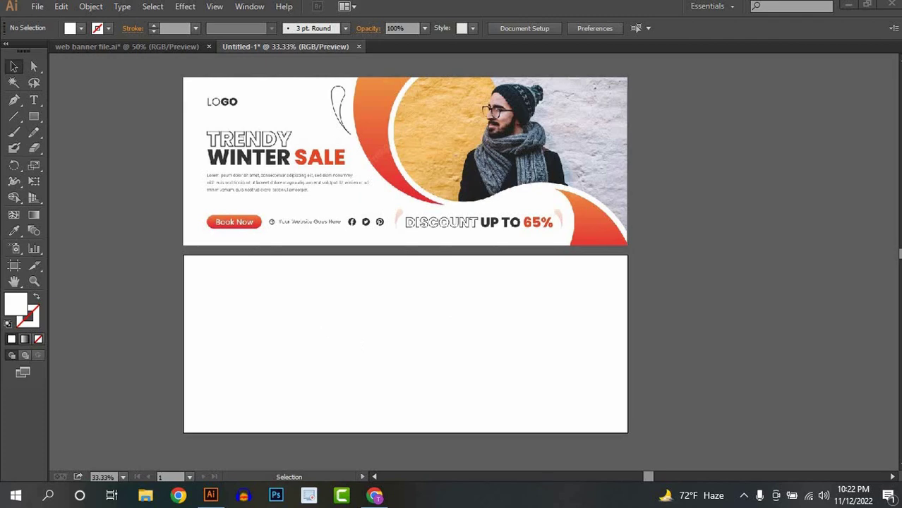
Create a new document 2000 px wide and 800 px high
{"action": "left_click", "coordinate": [37, 6]}
{"action": "left_click", "coordinate": [60, 22]}
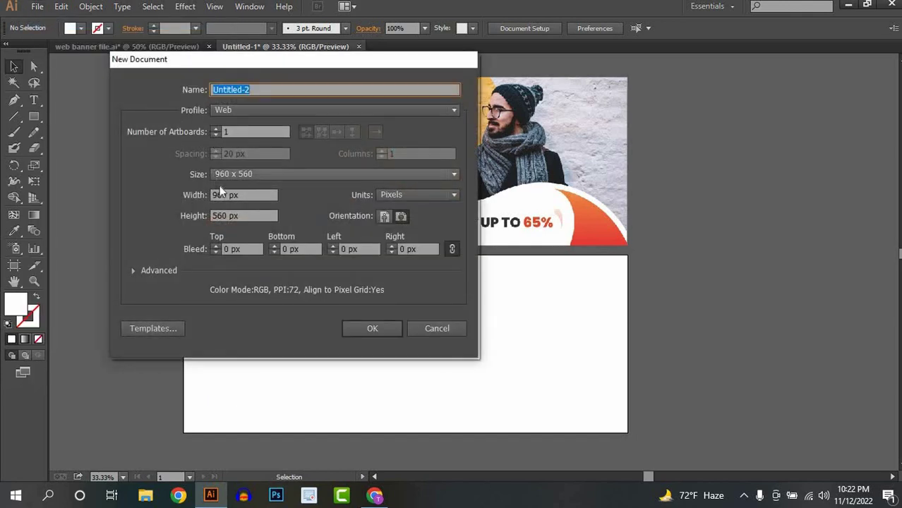
{"action": "double_click", "coordinate": [229, 195]}
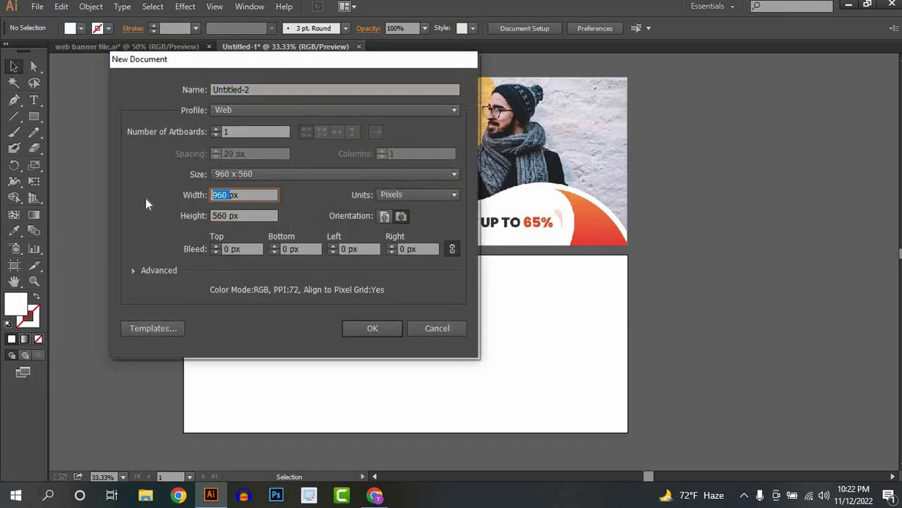
{"action": "type", "text": "200"}
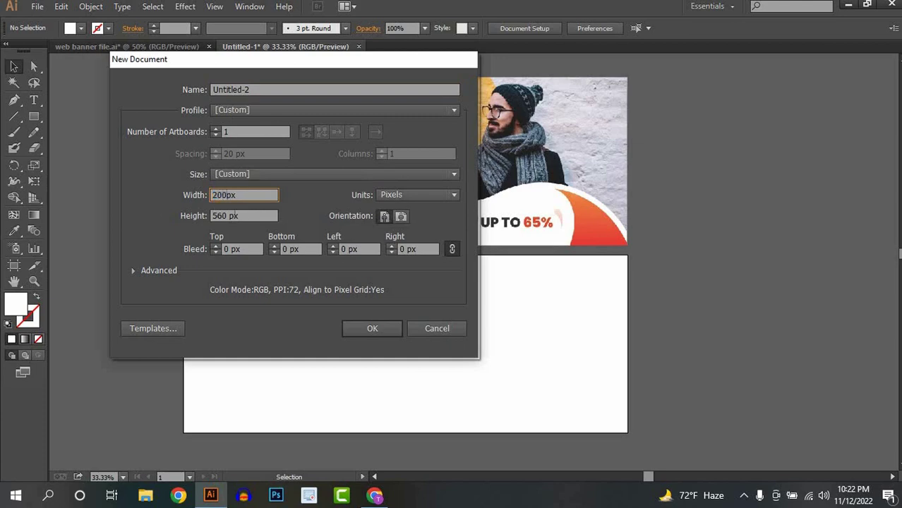
{"action": "type", "text": "0"}
{"action": "key", "text": "Tab"}
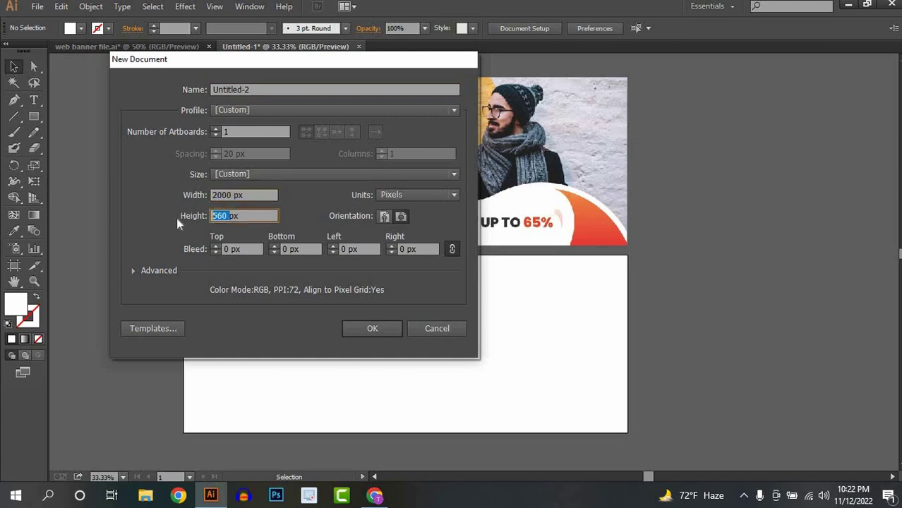
{"action": "type", "text": "80"}
{"action": "left_click", "coordinate": [361, 323]}
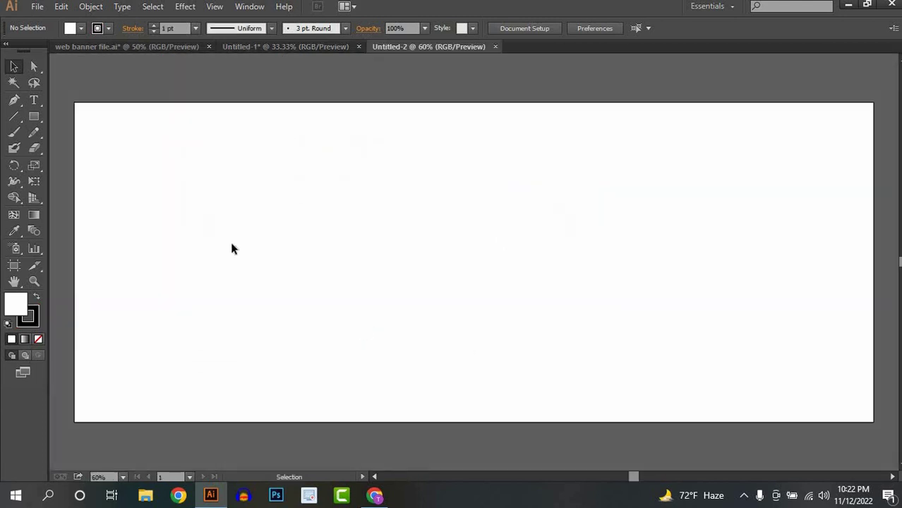
Return to the Untitled-1 document containing the winter sale banner and the blank artboard
{"action": "left_click", "coordinate": [269, 48]}
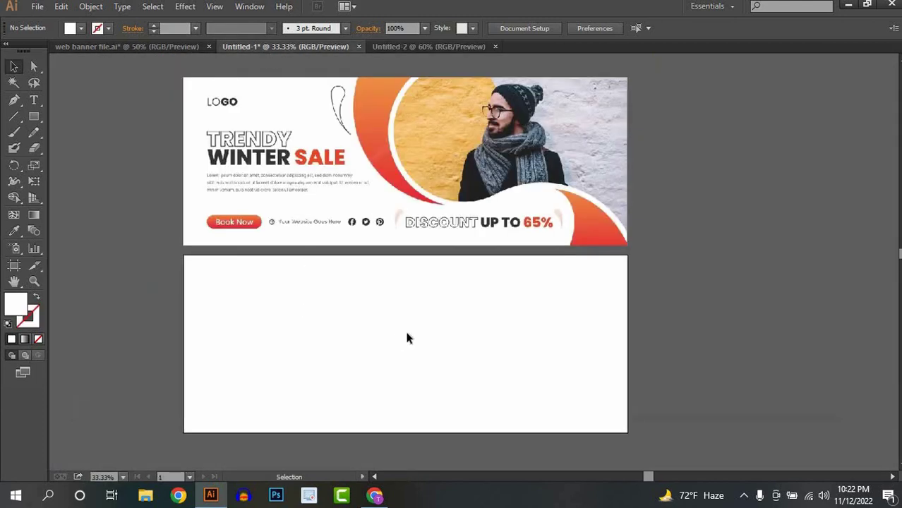
{"action": "left_click_drag", "start_coordinate": [449, 316], "coordinate": [391, 300]}
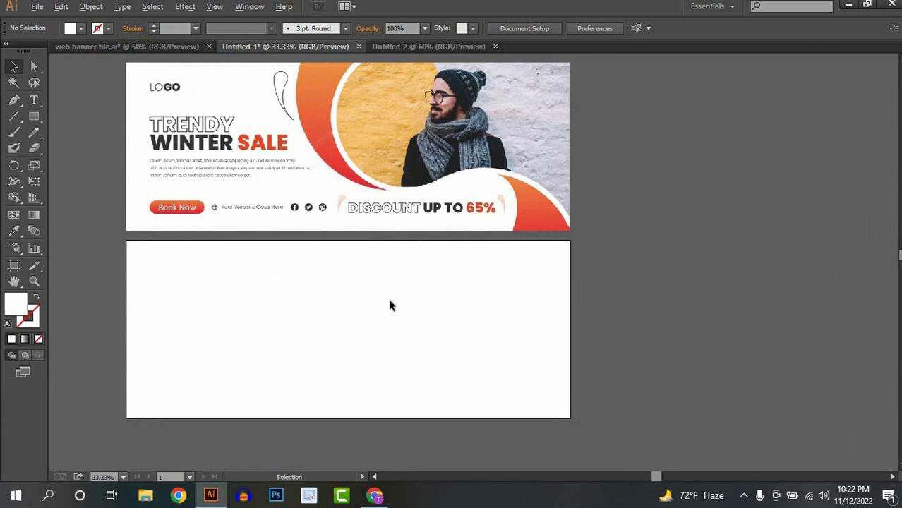
{"action": "scroll", "coordinate": [388, 298], "scroll_direction": "down", "scroll_amount": 1}
{"action": "left_click_drag", "start_coordinate": [335, 305], "coordinate": [277, 318]}
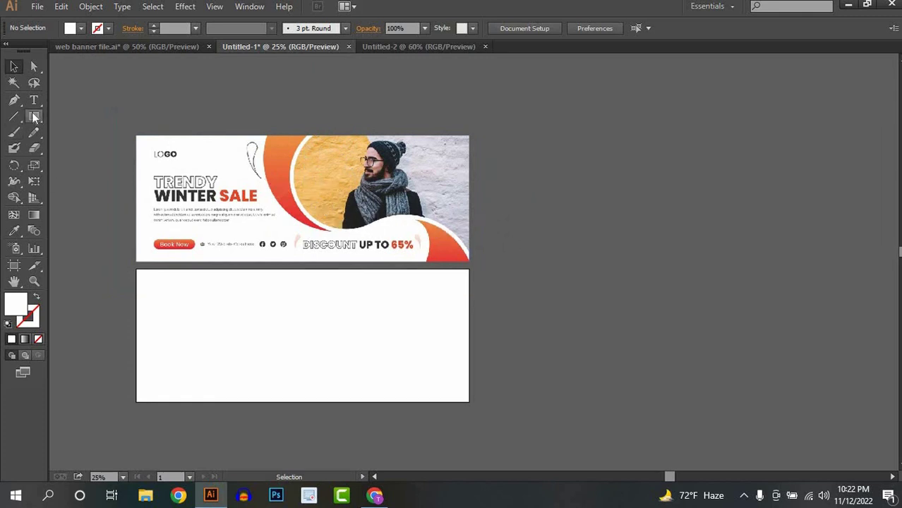
{"action": "left_click", "coordinate": [13, 99]}
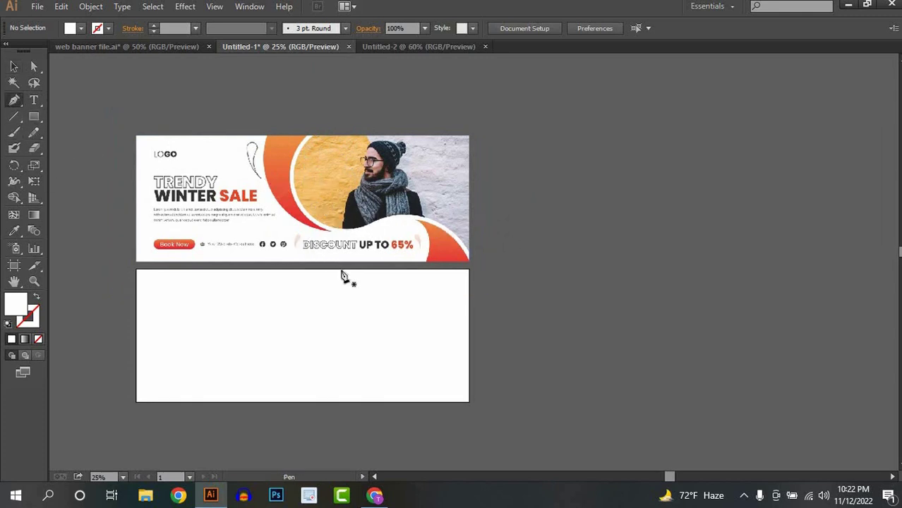
{"action": "left_click", "coordinate": [303, 268]}
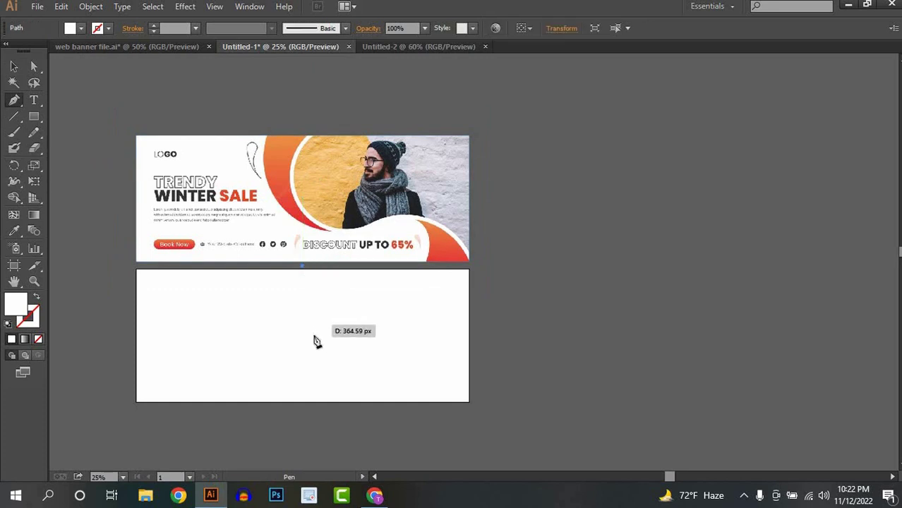
{"action": "left_click_drag", "start_coordinate": [312, 333], "coordinate": [355, 356]}
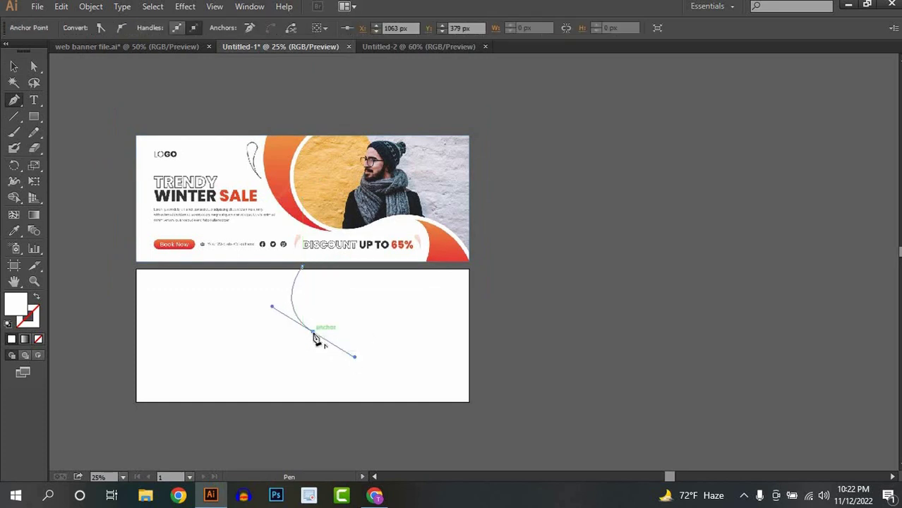
{"action": "left_click", "coordinate": [395, 332]}
{"action": "left_click_drag", "start_coordinate": [413, 323], "coordinate": [413, 318]}
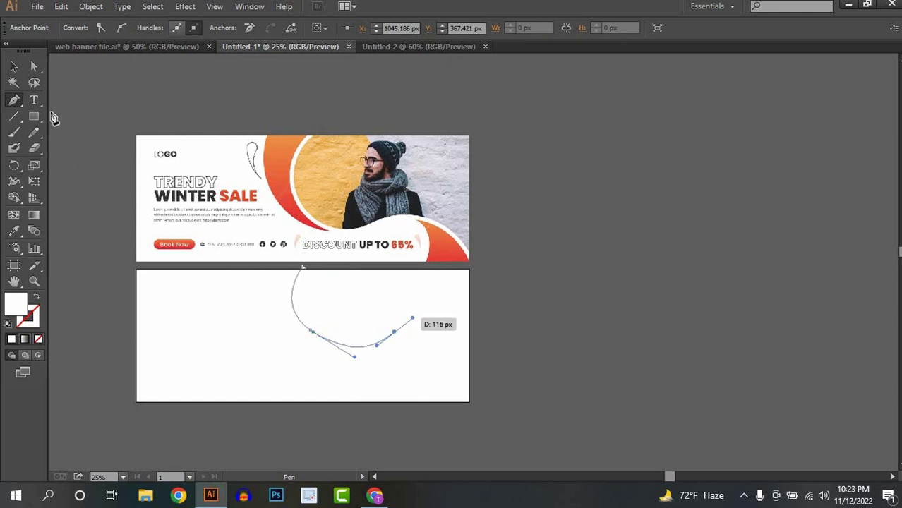
{"action": "key", "text": "v"}
{"action": "key", "text": "ctrl+z"}
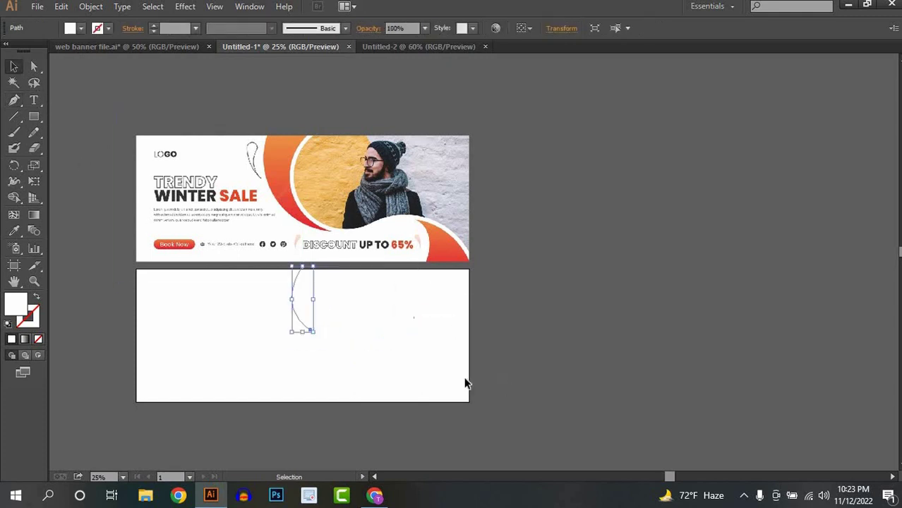
{"action": "left_click", "coordinate": [383, 372]}
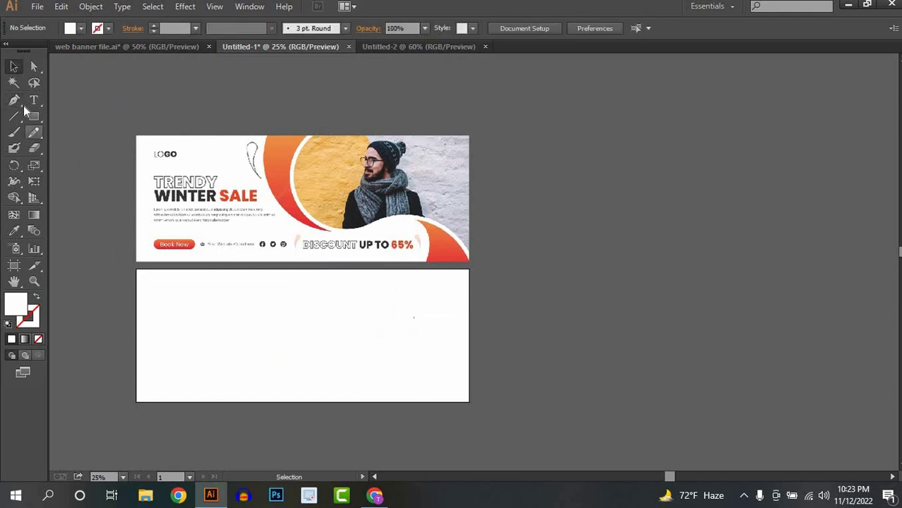
Draw a circle across the upper edge of the blank artboard and fill it with the yellow-orange sampled from the banner photo
{"action": "left_click_drag", "start_coordinate": [34, 116], "coordinate": [84, 150]}
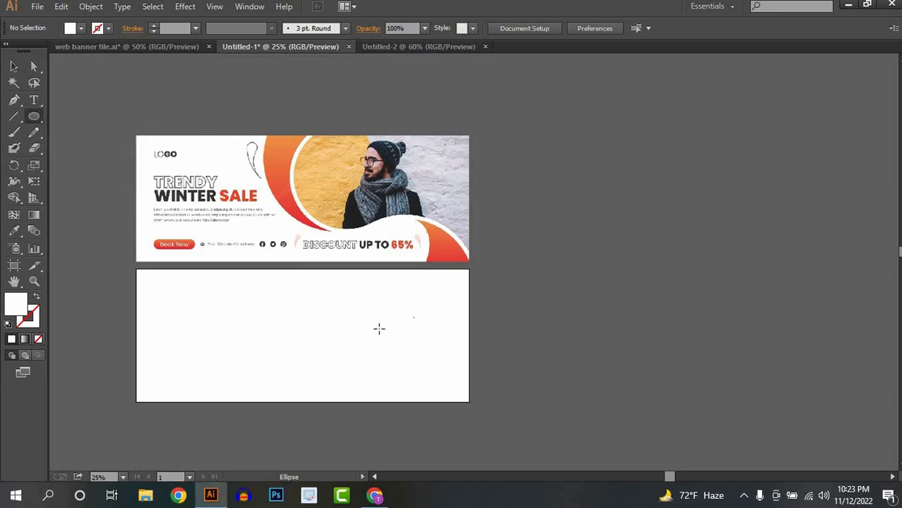
{"action": "left_click_drag", "start_coordinate": [331, 306], "coordinate": [385, 332]}
{"action": "key", "text": "i"}
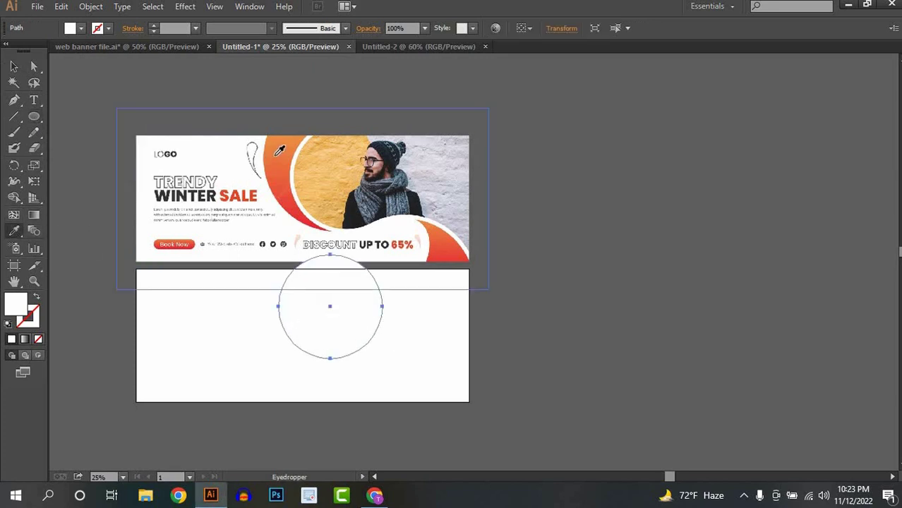
{"action": "left_click", "coordinate": [315, 143]}
{"action": "left_click", "coordinate": [13, 66]}
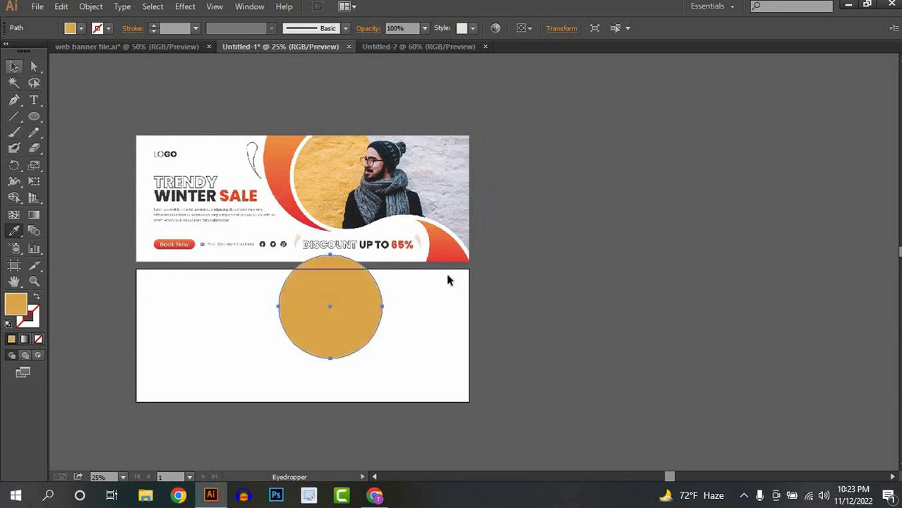
Shift the circle slightly to the right along the artboard's upper edge
{"action": "left_click_drag", "start_coordinate": [355, 318], "coordinate": [364, 318]}
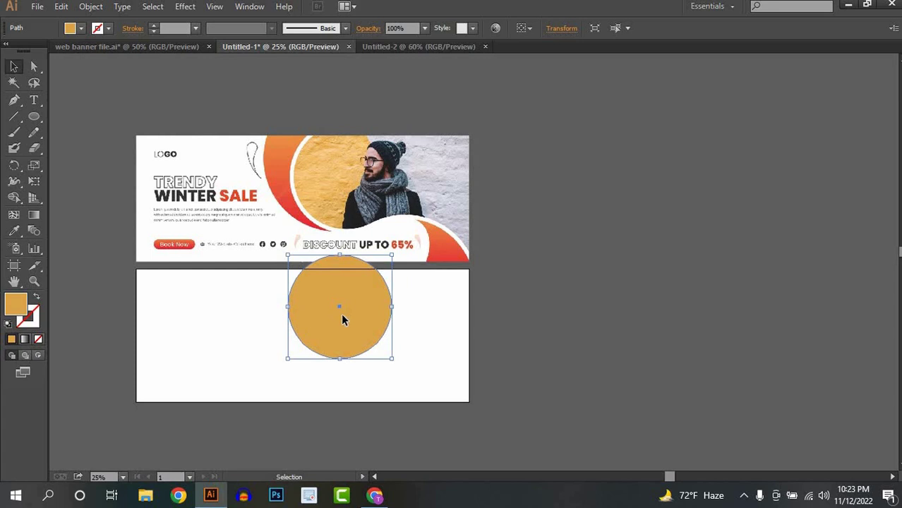
{"action": "left_click_drag", "start_coordinate": [345, 318], "coordinate": [350, 319]}
{"action": "left_click", "coordinate": [501, 326]}
{"action": "left_click", "coordinate": [366, 318]}
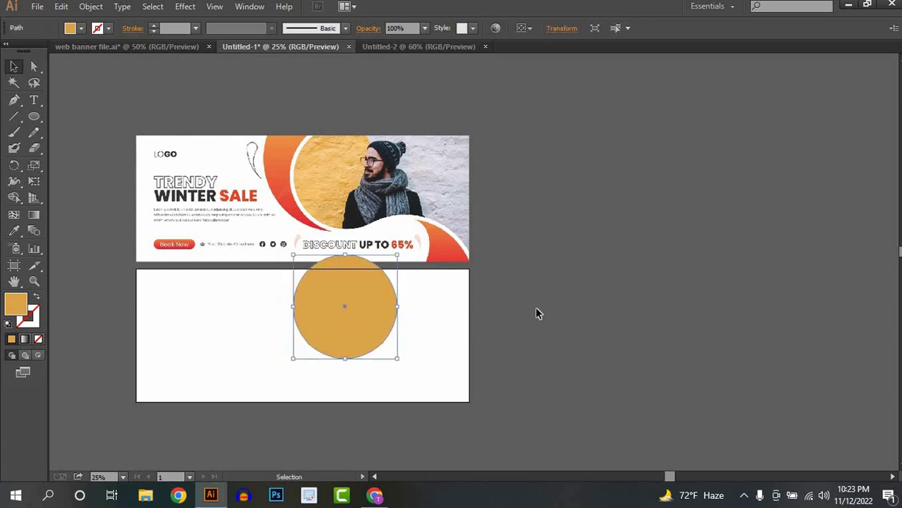
{"action": "left_click", "coordinate": [496, 324]}
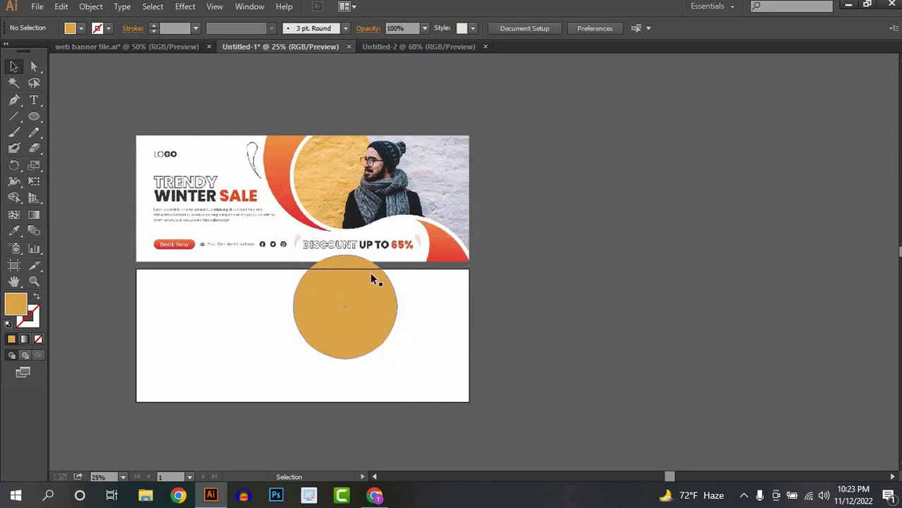
Duplicate the circle below and to the right, then enlarge the copy so it touches the first circle and extends past the artboard
{"action": "left_click", "coordinate": [353, 313]}
{"action": "scroll", "coordinate": [423, 297], "scroll_direction": "down", "scroll_amount": 3}
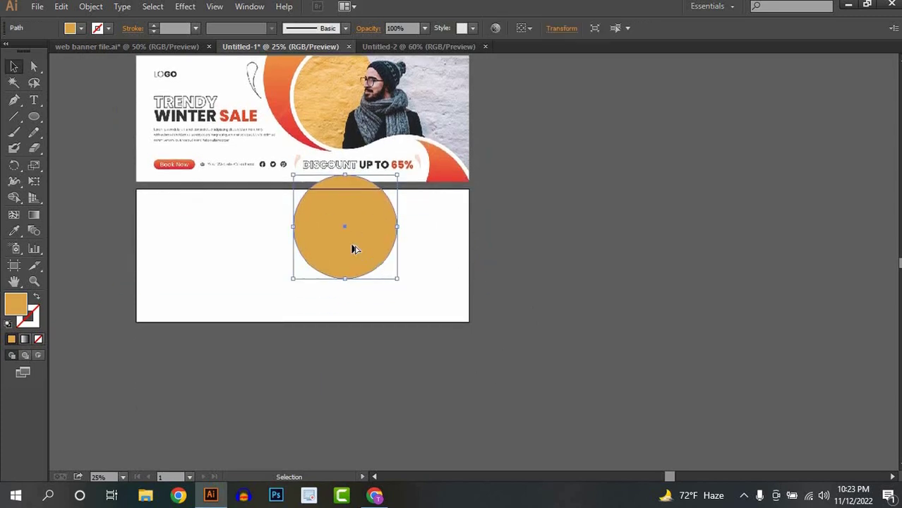
{"action": "left_click_drag", "start_coordinate": [392, 274], "coordinate": [413, 334]}
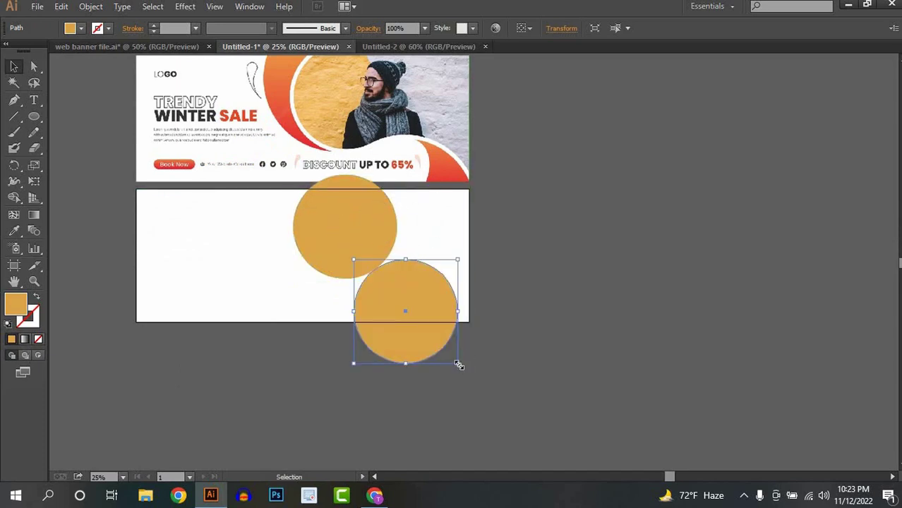
{"action": "left_click_drag", "start_coordinate": [459, 364], "coordinate": [426, 352]}
{"action": "left_click", "coordinate": [531, 303]}
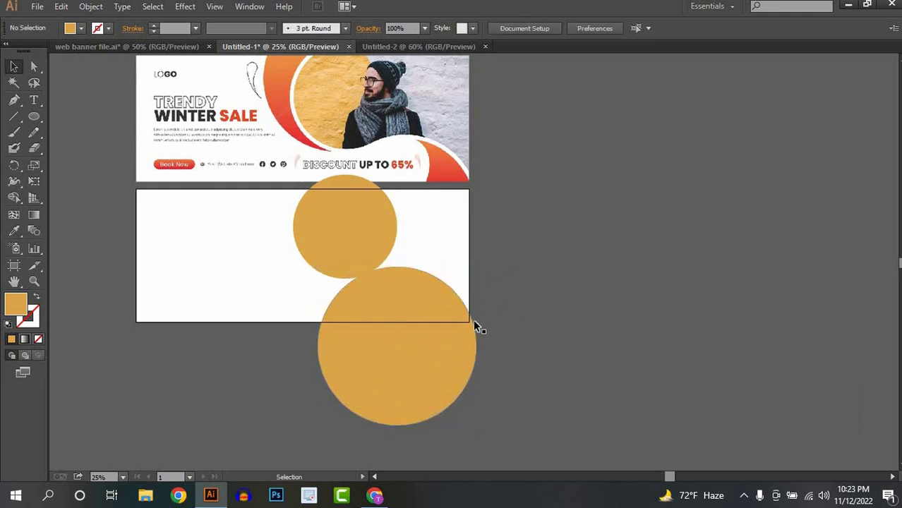
Draw a rectangle over the artboard's right part, covering its full height and reaching its right edge
{"action": "left_click_drag", "start_coordinate": [468, 249], "coordinate": [403, 297]}
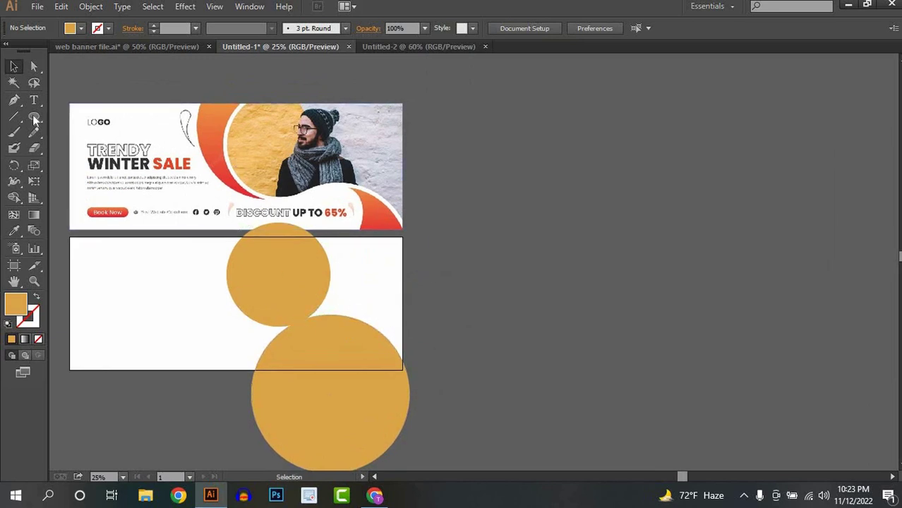
{"action": "left_click_drag", "start_coordinate": [34, 117], "coordinate": [78, 115]}
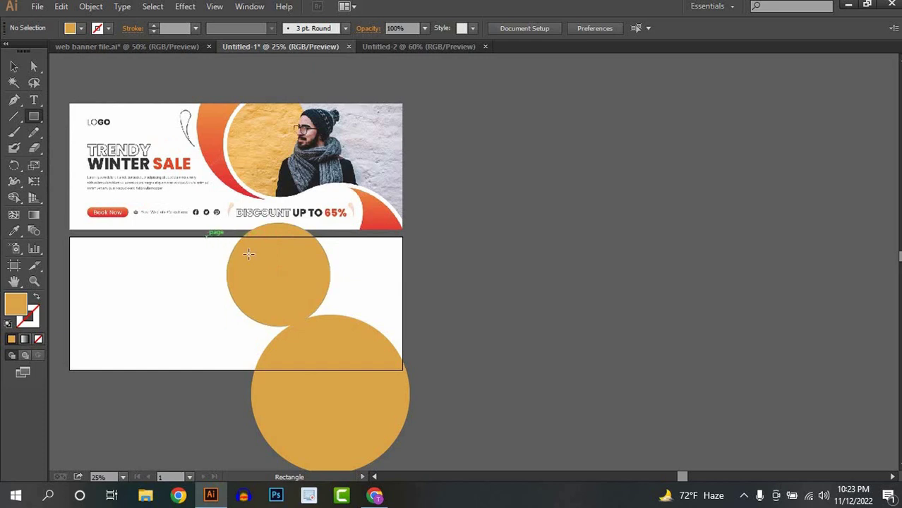
{"action": "left_click_drag", "start_coordinate": [207, 237], "coordinate": [402, 368]}
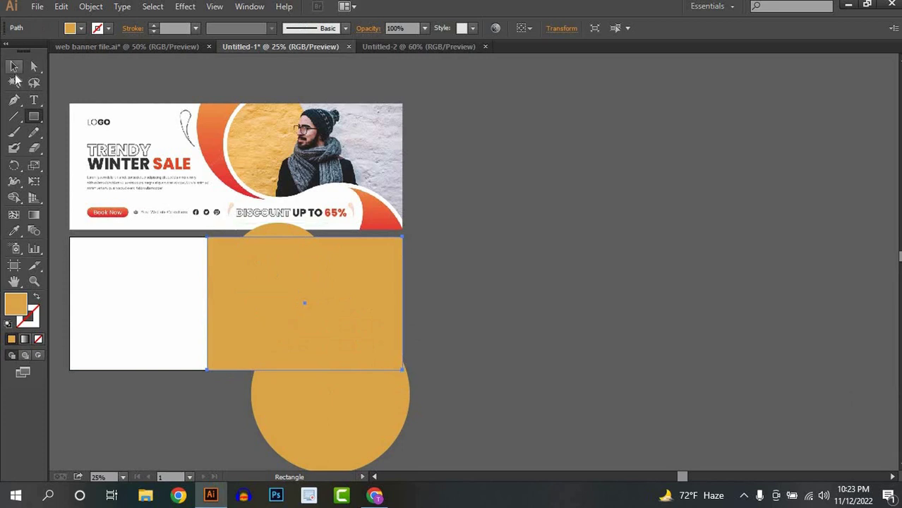
{"action": "left_click", "coordinate": [14, 67]}
{"action": "left_click", "coordinate": [466, 267]}
Use Shape Builder on both circles and the rectangle to remove the overhanging cap, the rectangle's left area and the large circle
{"action": "left_click_drag", "start_coordinate": [180, 413], "coordinate": [170, 411]}
{"action": "left_click", "coordinate": [16, 200]}
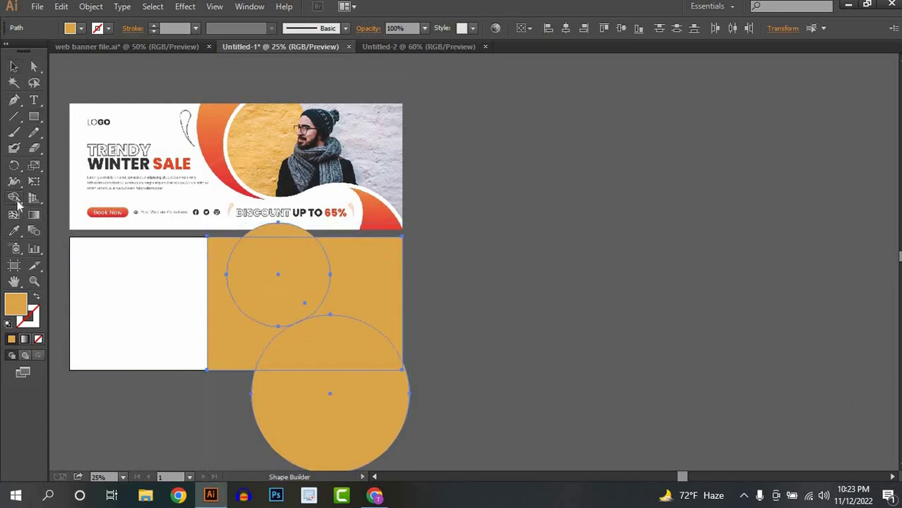
{"action": "left_click", "coordinate": [273, 230], "text": "alt"}
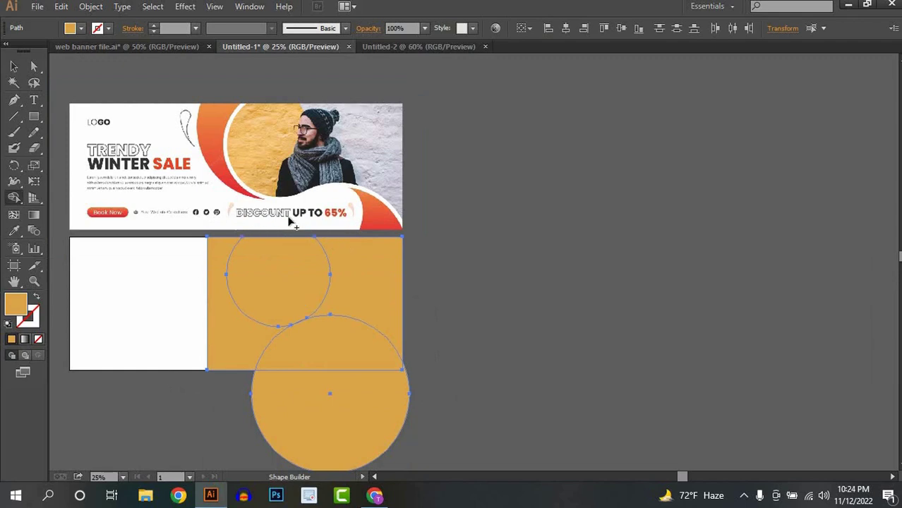
{"action": "left_click", "coordinate": [251, 352], "text": "alt"}
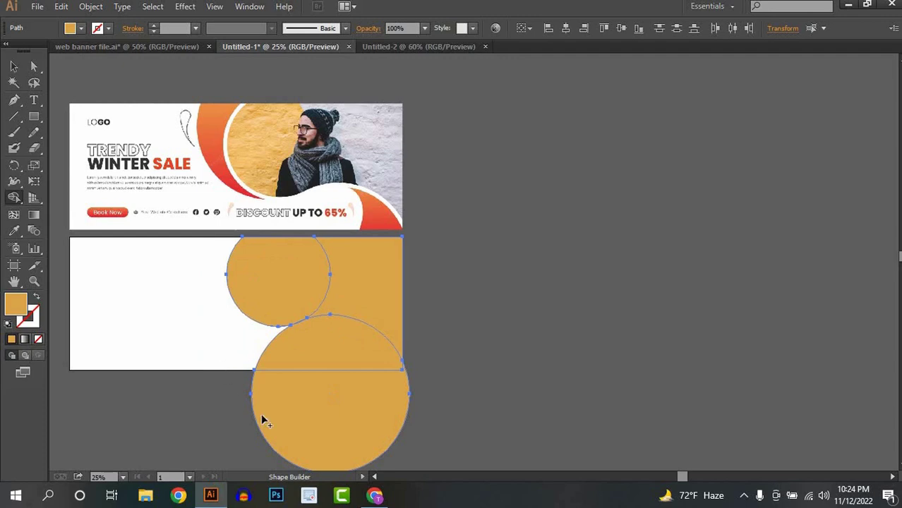
{"action": "left_click_drag", "start_coordinate": [321, 337], "coordinate": [423, 468]}
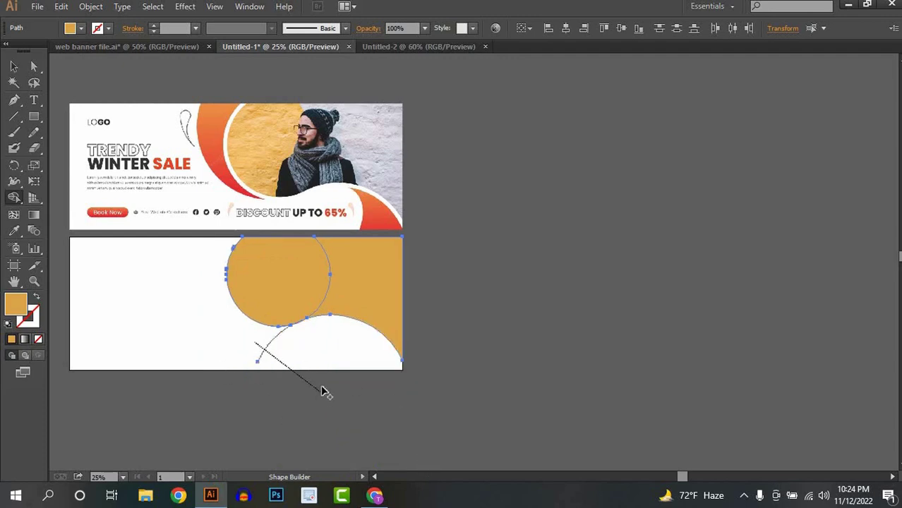
{"action": "left_click_drag", "start_coordinate": [321, 392], "coordinate": [323, 394]}
Merge the remaining upper circle and rectangle regions into one curved shape with Shape Builder
{"action": "left_click_drag", "start_coordinate": [289, 274], "coordinate": [408, 290]}
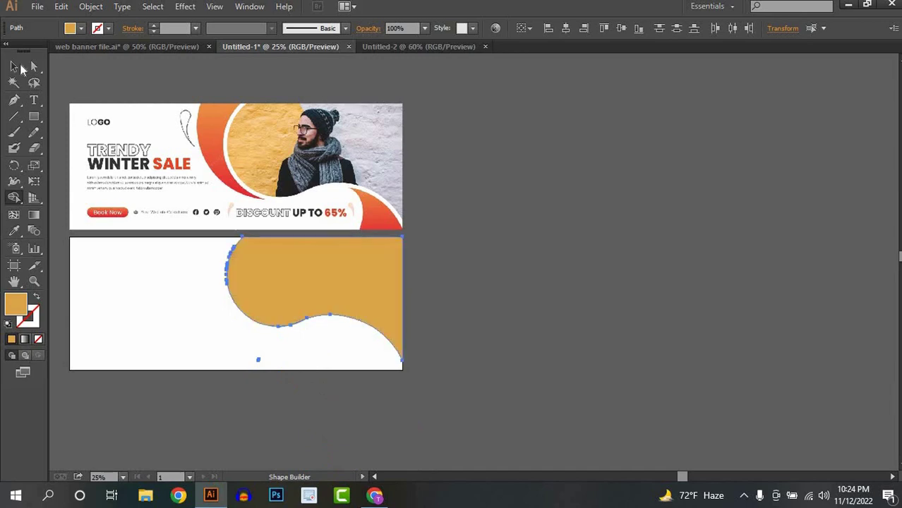
{"action": "left_click", "coordinate": [14, 66]}
{"action": "left_click", "coordinate": [625, 304]}
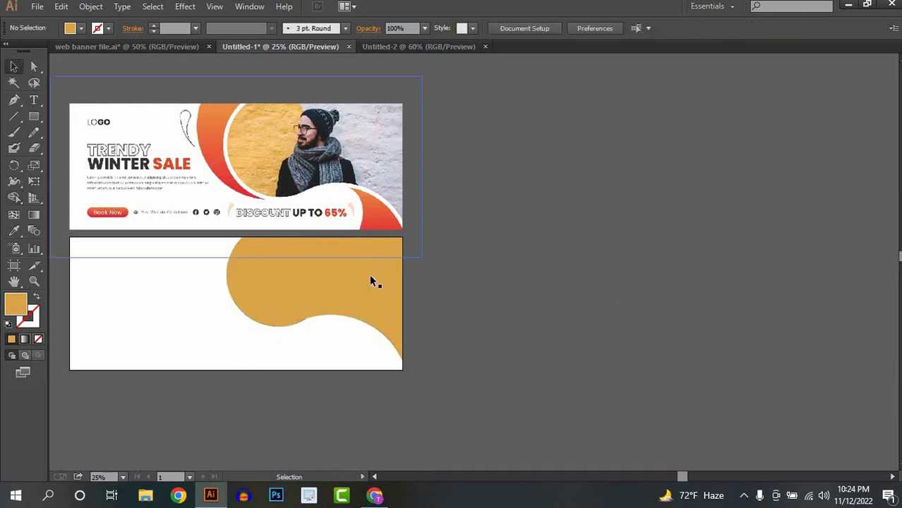
Clean up the leftover sliver on the curved shape's lower edge, where the two arcs meet, with Shape Builder
{"action": "left_click", "coordinate": [308, 293]}
{"action": "left_click", "coordinate": [374, 326]}
{"action": "scroll", "coordinate": [346, 322], "scroll_direction": "up", "scroll_amount": 4}
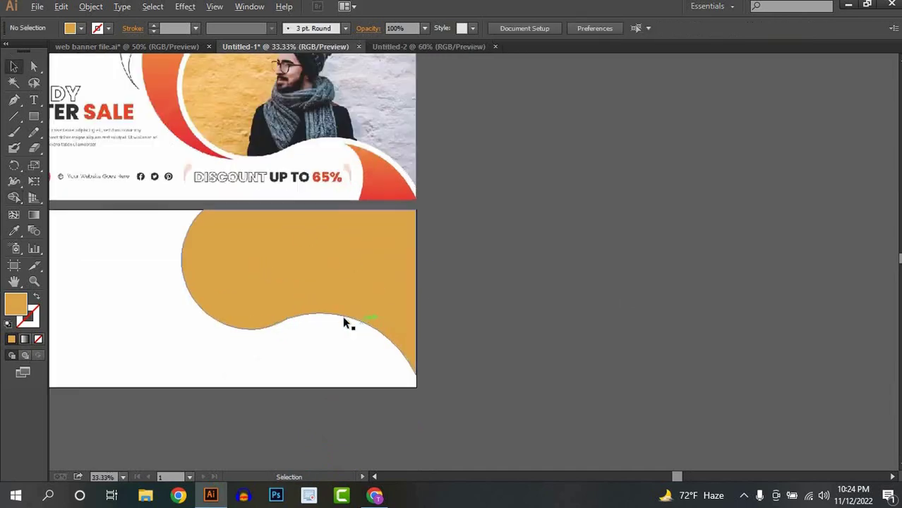
{"action": "left_click", "coordinate": [322, 279]}
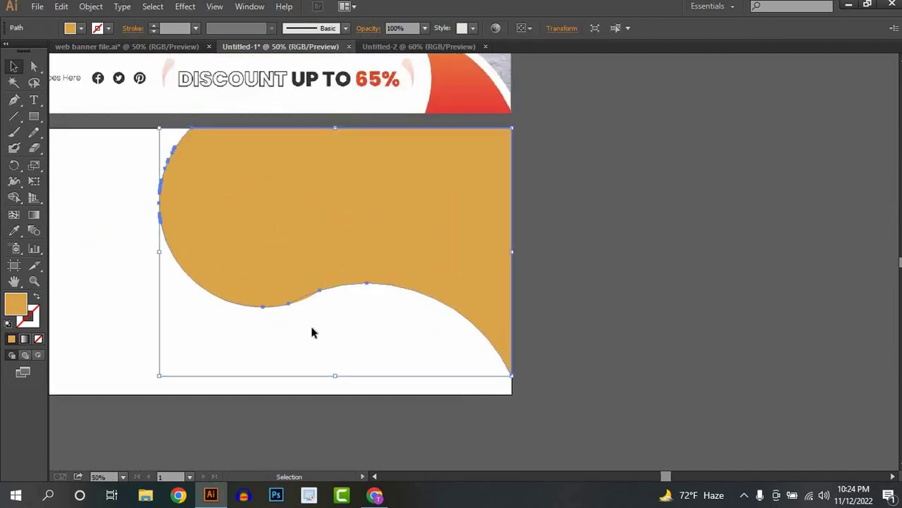
{"action": "left_click_drag", "start_coordinate": [347, 347], "coordinate": [135, 212]}
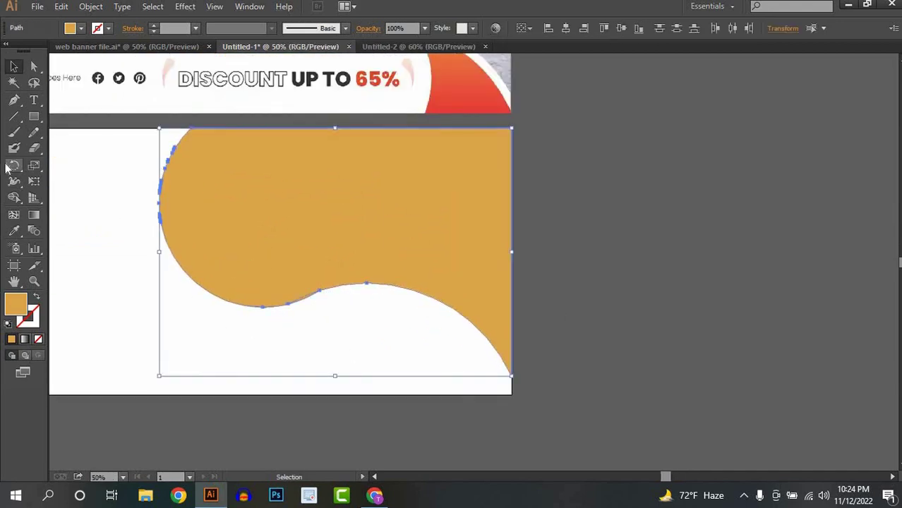
{"action": "left_click", "coordinate": [14, 198]}
{"action": "mouse_move", "coordinate": [301, 282]}
{"action": "left_mouse_down"}
{"action": "mouse_move", "coordinate": [302, 387]}
{"action": "mouse_move", "coordinate": [318, 361]}
{"action": "left_mouse_up"}
{"action": "key", "text": "v"}
{"action": "left_click", "coordinate": [408, 332]}
{"action": "scroll", "coordinate": [407, 329], "scroll_direction": "down", "scroll_amount": 2}
{"action": "left_click_drag", "start_coordinate": [364, 370], "coordinate": [320, 415]}
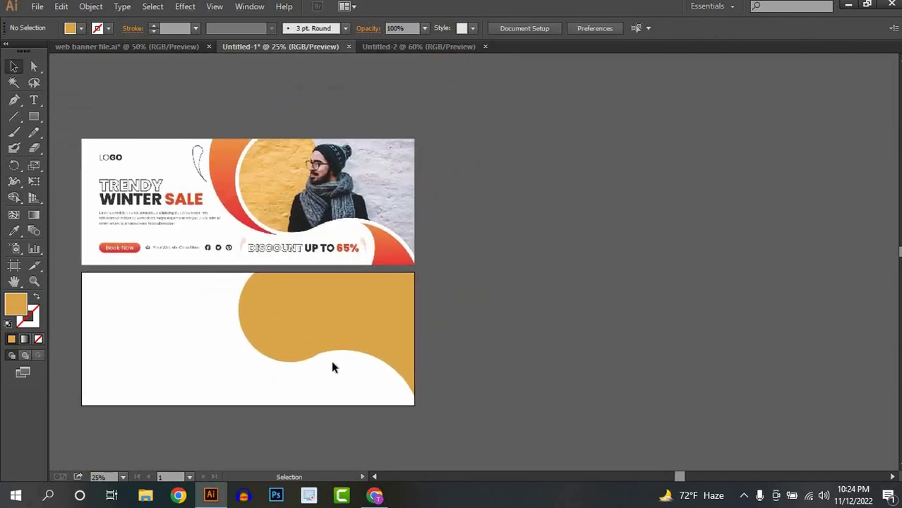
Smooth the curved shape's lower edge with the Smooth tool, rounding the junction between the two arcs
{"action": "scroll", "coordinate": [331, 361], "scroll_direction": "up", "scroll_amount": 1}
{"action": "left_click", "coordinate": [321, 369]}
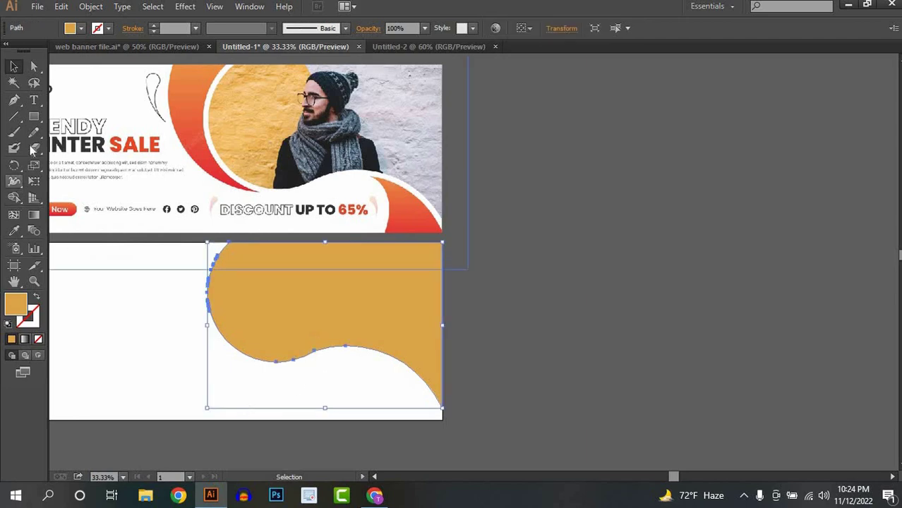
{"action": "left_click_drag", "start_coordinate": [33, 139], "coordinate": [84, 147]}
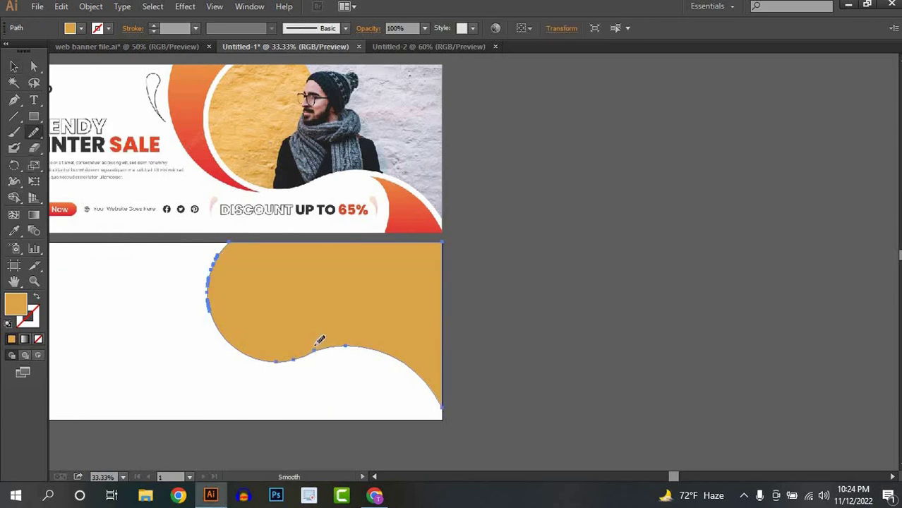
{"action": "mouse_move", "coordinate": [322, 352]}
{"action": "left_mouse_down"}
{"action": "mouse_move", "coordinate": [352, 335]}
{"action": "mouse_move", "coordinate": [343, 351]}
{"action": "left_mouse_up"}
{"action": "left_click", "coordinate": [9, 65]}
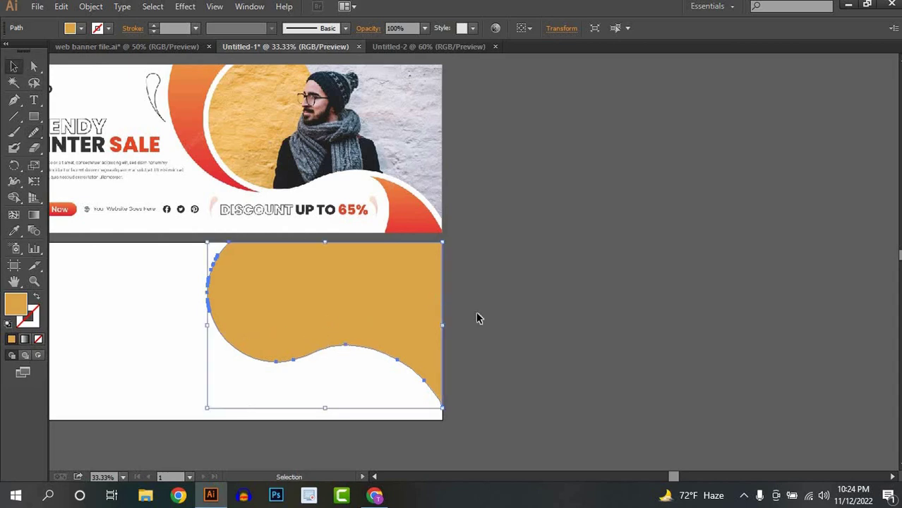
{"action": "left_click", "coordinate": [497, 321]}
{"action": "scroll", "coordinate": [497, 320], "scroll_direction": "down", "scroll_amount": 1}
{"action": "left_click_drag", "start_coordinate": [477, 316], "coordinate": [458, 320]}
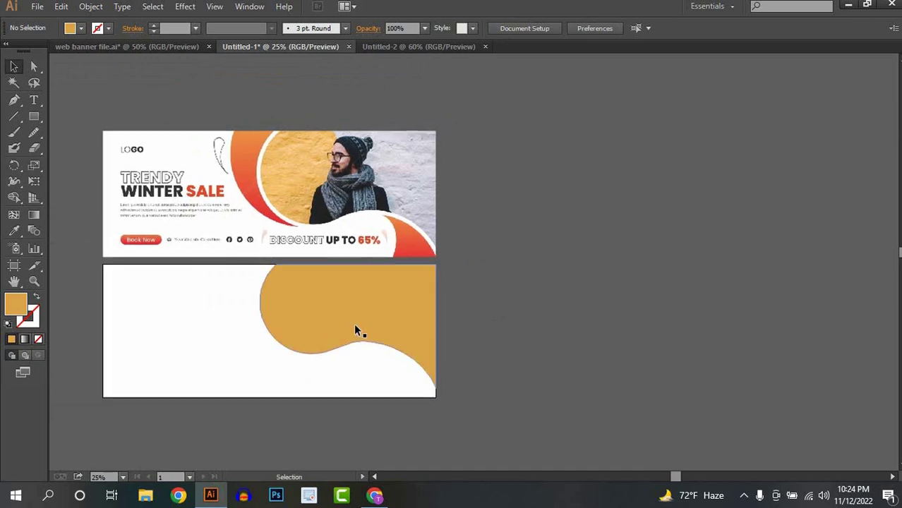
{"action": "scroll", "coordinate": [354, 325], "scroll_direction": "up", "scroll_amount": 1}
{"action": "left_click_drag", "start_coordinate": [354, 326], "coordinate": [374, 319]}
{"action": "scroll", "coordinate": [262, 198], "scroll_direction": "down", "scroll_amount": 1}
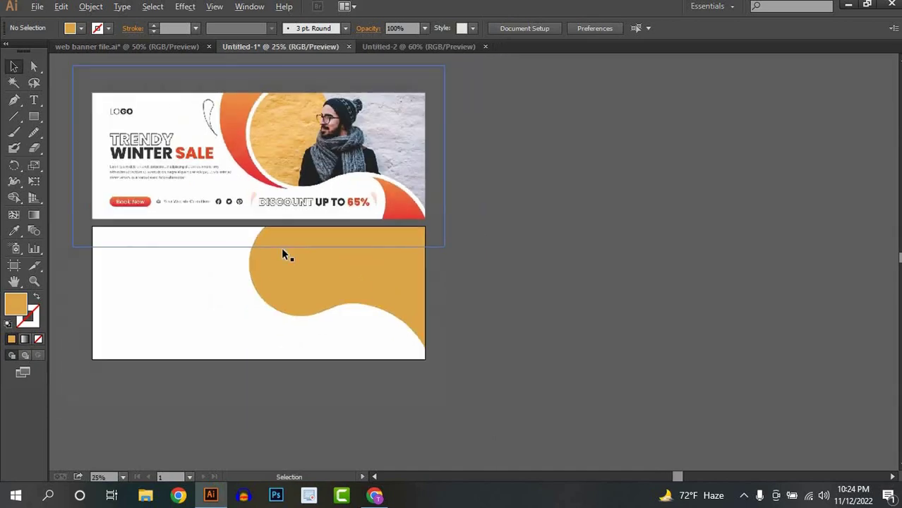
Draw a circle slightly larger than and centred on the curved shape's round end, filled with orange sampled from the reference banner's arc
{"action": "left_click_drag", "start_coordinate": [281, 247], "coordinate": [230, 250]}
{"action": "left_click_drag", "start_coordinate": [34, 117], "coordinate": [81, 150]}
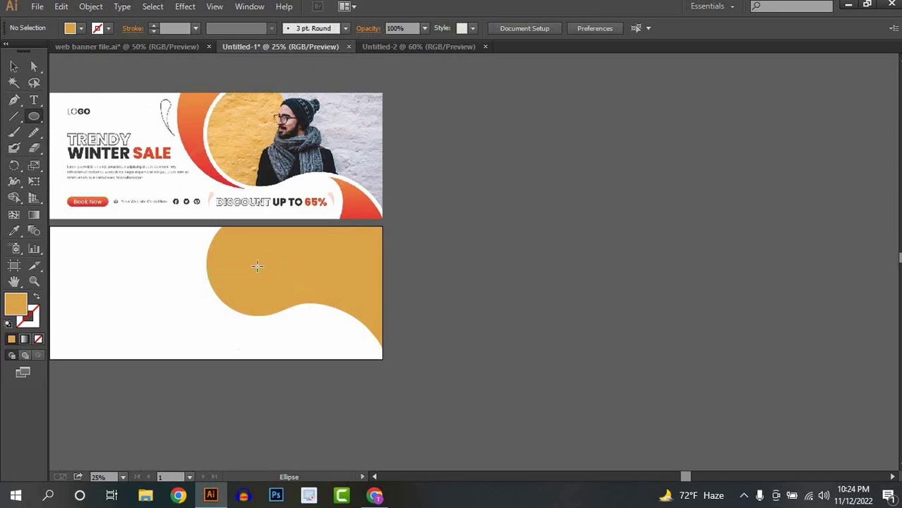
{"action": "left_click_drag", "start_coordinate": [257, 265], "coordinate": [313, 322]}
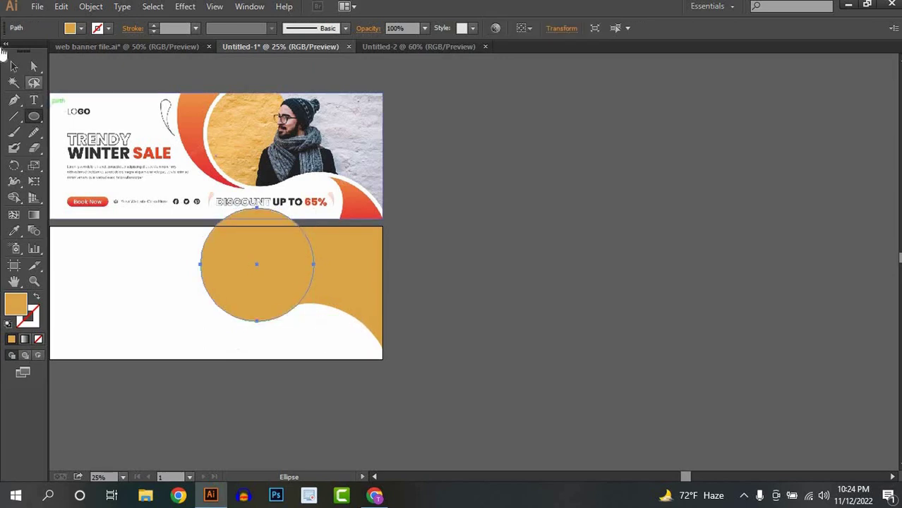
{"action": "left_click", "coordinate": [13, 66]}
{"action": "left_click", "coordinate": [14, 230]}
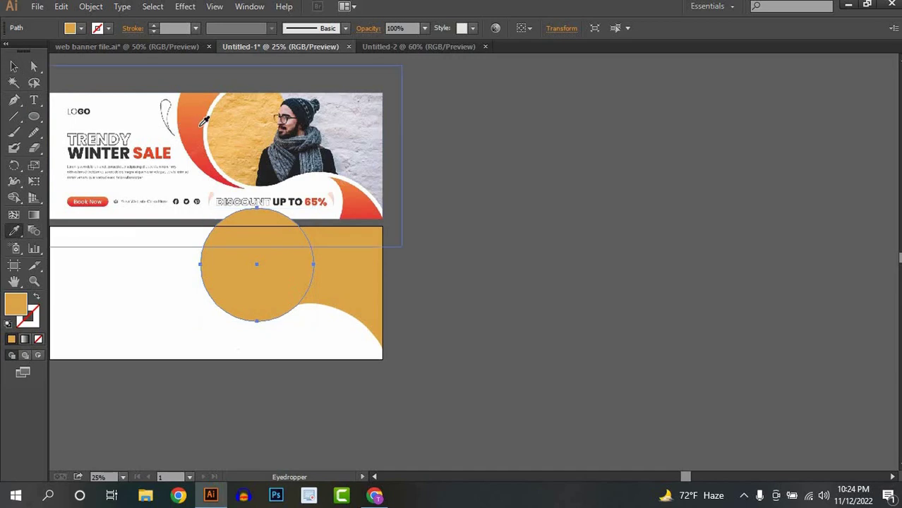
{"action": "left_click", "coordinate": [199, 127]}
{"action": "key", "text": "v"}
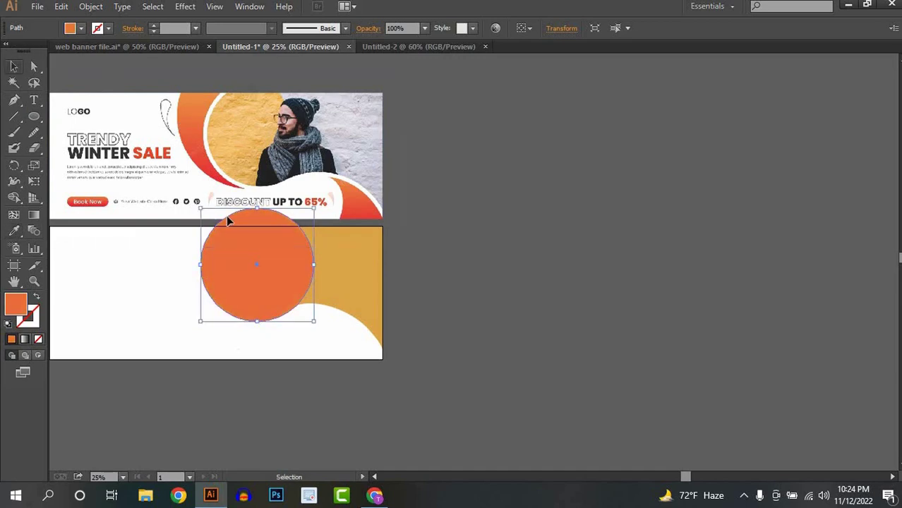
Send the orange circle to the back so it sits behind the curved shape
{"action": "right_click", "coordinate": [277, 276]}
{"action": "mouse_move", "coordinate": [298, 257]}
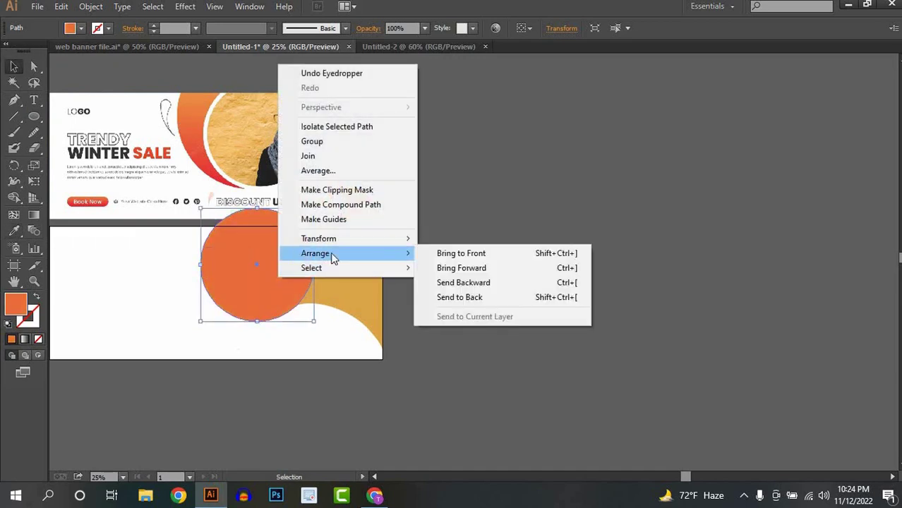
{"action": "left_click", "coordinate": [440, 301]}
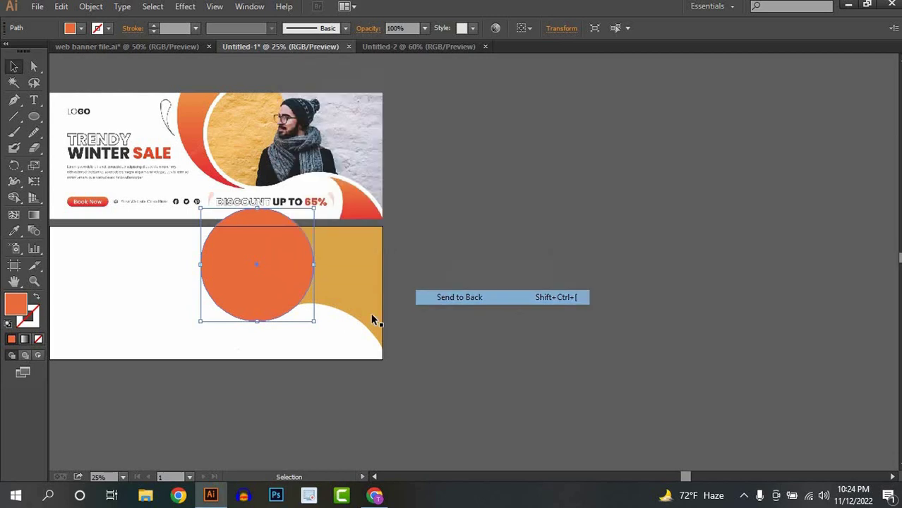
{"action": "left_click", "coordinate": [553, 311]}
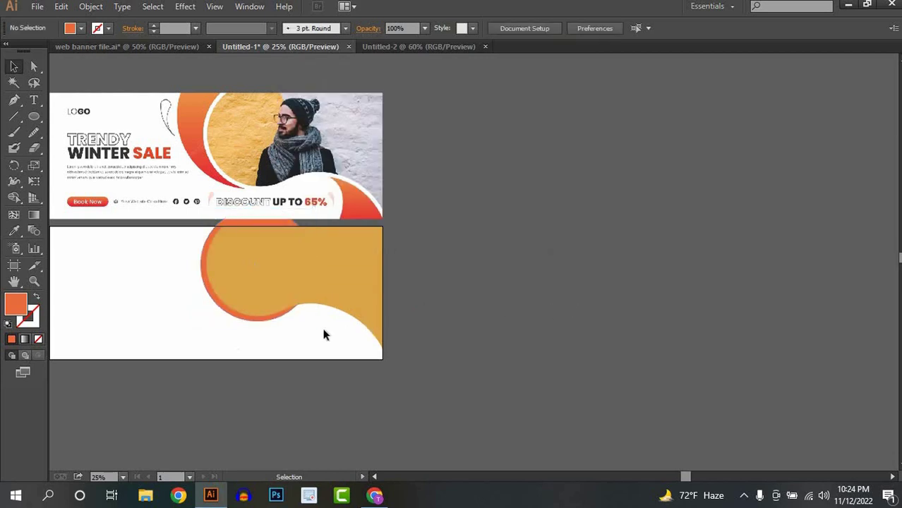
Duplicate the orange circle in place and enlarge the copy evenly from its centre to about one and a half times the diameter
{"action": "left_click", "coordinate": [245, 325]}
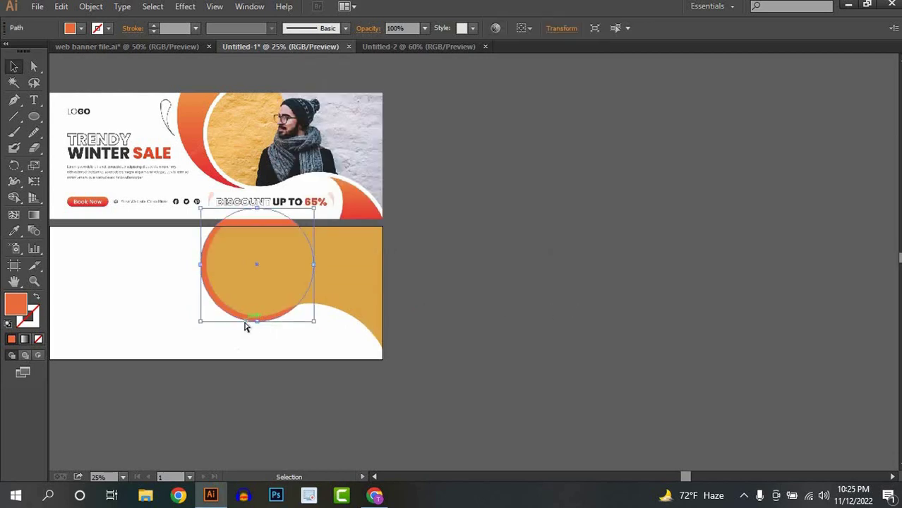
{"action": "key", "text": "a"}
{"action": "key", "text": "v"}
{"action": "left_click_drag", "start_coordinate": [315, 323], "coordinate": [335, 350]}
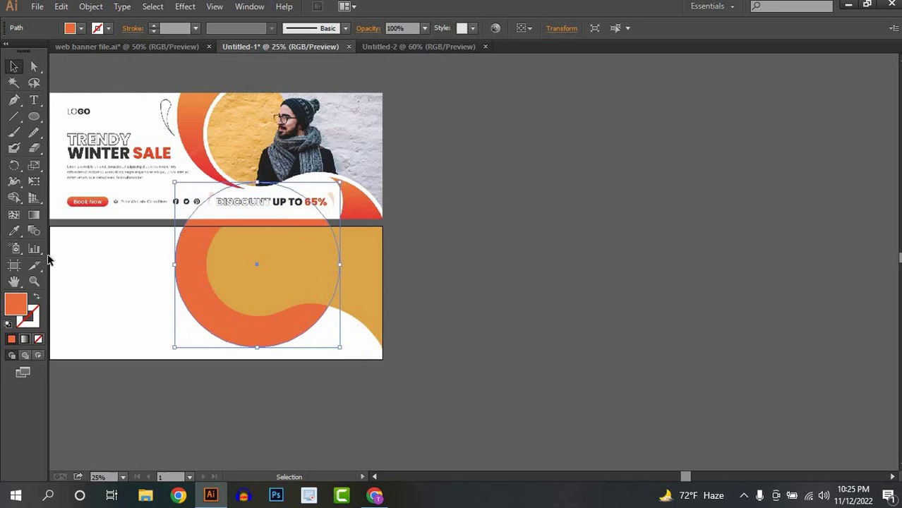
Fill the enlarged circle with light lavender sampled from the reference banner and send it behind the orange circle
{"action": "left_click", "coordinate": [14, 230]}
{"action": "left_click", "coordinate": [197, 94]}
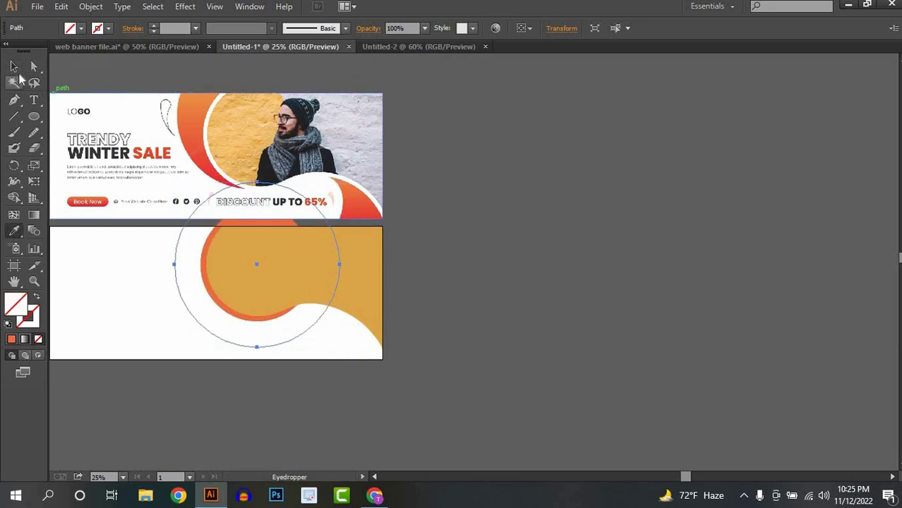
{"action": "left_click", "coordinate": [187, 95]}
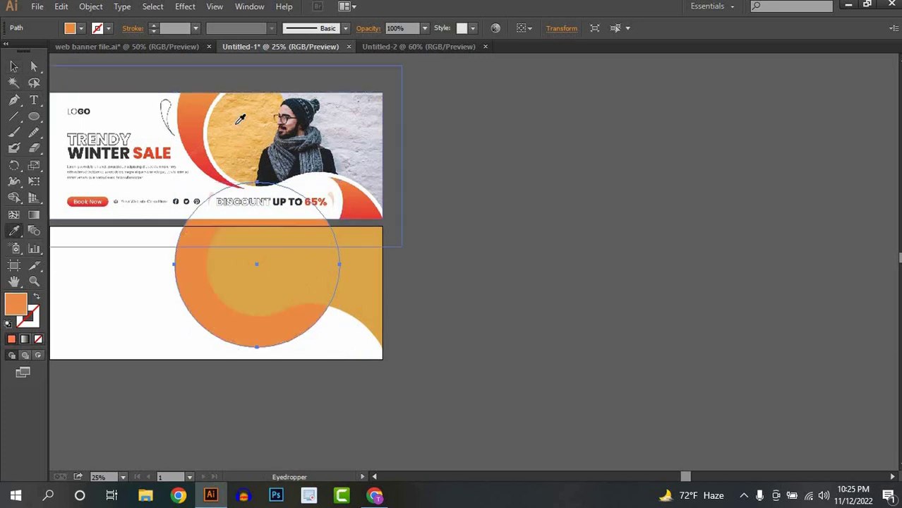
{"action": "left_click", "coordinate": [69, 100]}
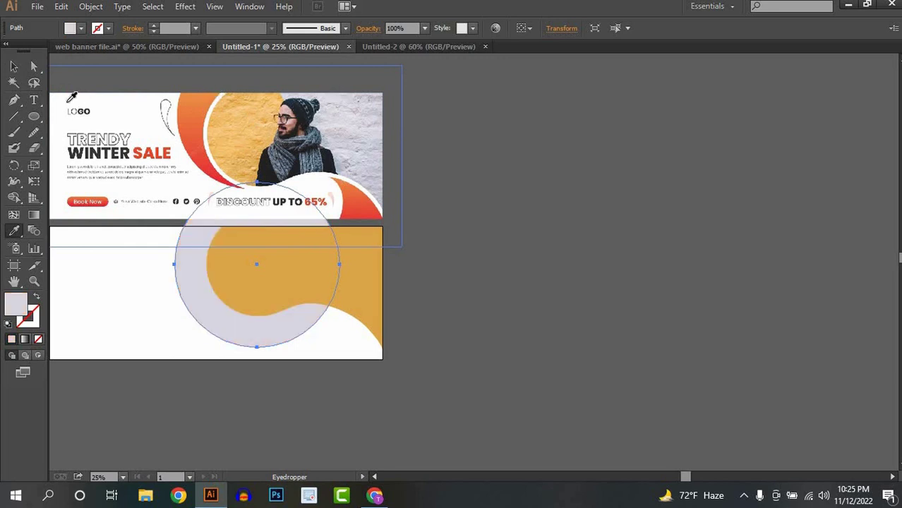
{"action": "left_click", "coordinate": [13, 67]}
{"action": "right_click", "coordinate": [193, 269]}
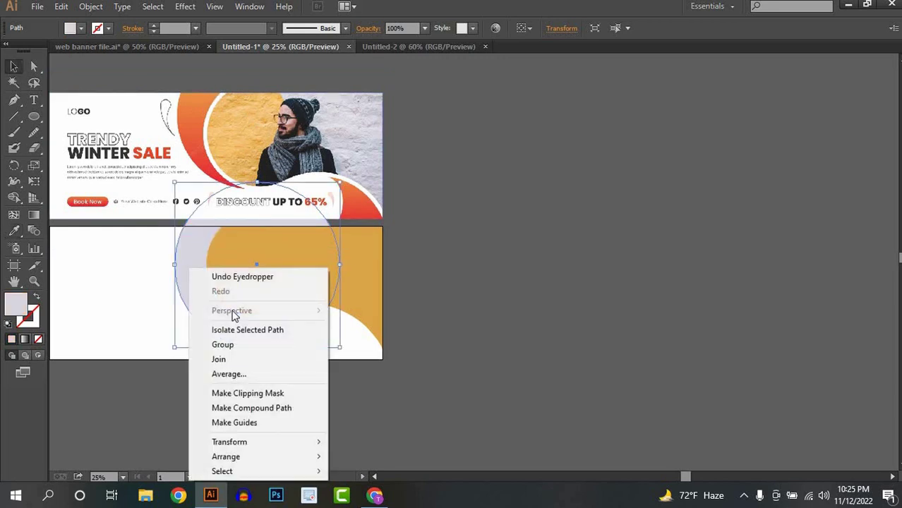
{"action": "mouse_move", "coordinate": [303, 457]}
{"action": "left_click", "coordinate": [378, 439]}
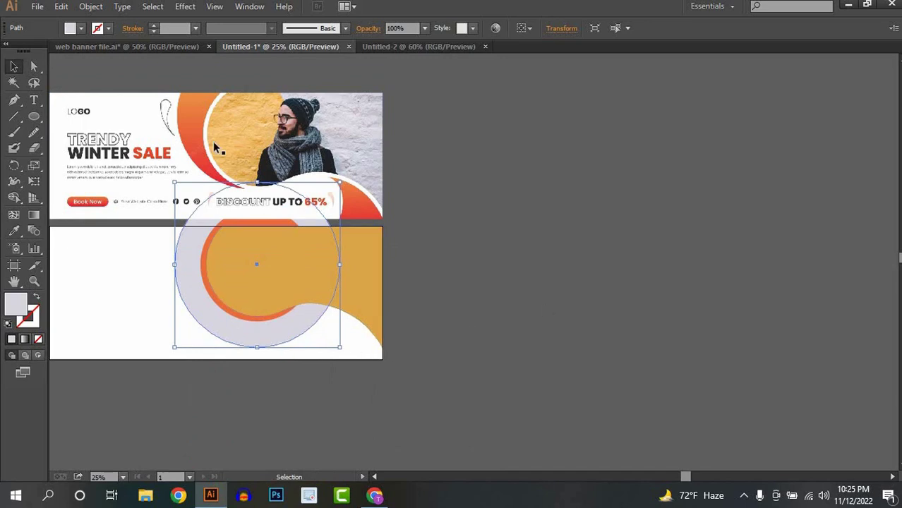
Move the lavender circle up and to the right, and enlarge it toward the lower left
{"action": "left_click_drag", "start_coordinate": [214, 329], "coordinate": [298, 380]}
{"action": "scroll", "coordinate": [200, 312], "scroll_direction": "up", "scroll_amount": 2}
{"action": "left_click_drag", "start_coordinate": [252, 303], "coordinate": [269, 295]}
{"action": "left_click_drag", "start_coordinate": [269, 350], "coordinate": [268, 351]}
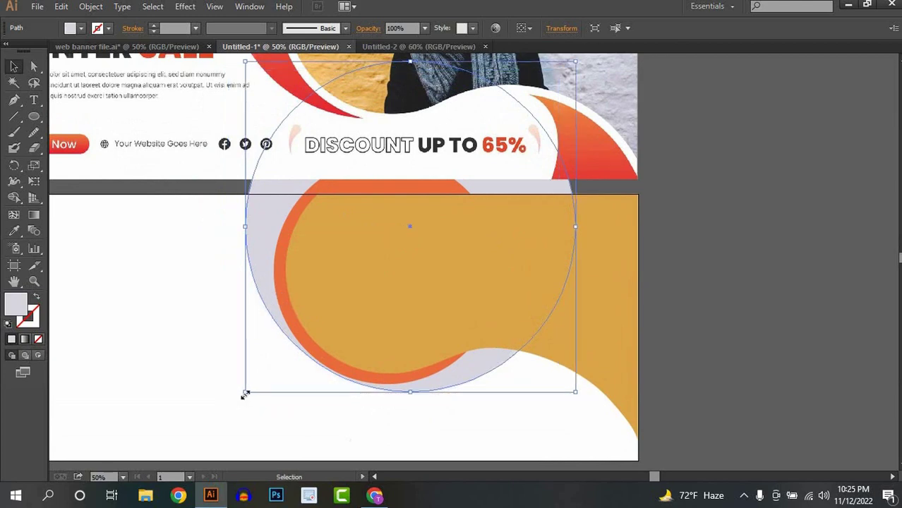
{"action": "left_click_drag", "start_coordinate": [245, 395], "coordinate": [196, 431]}
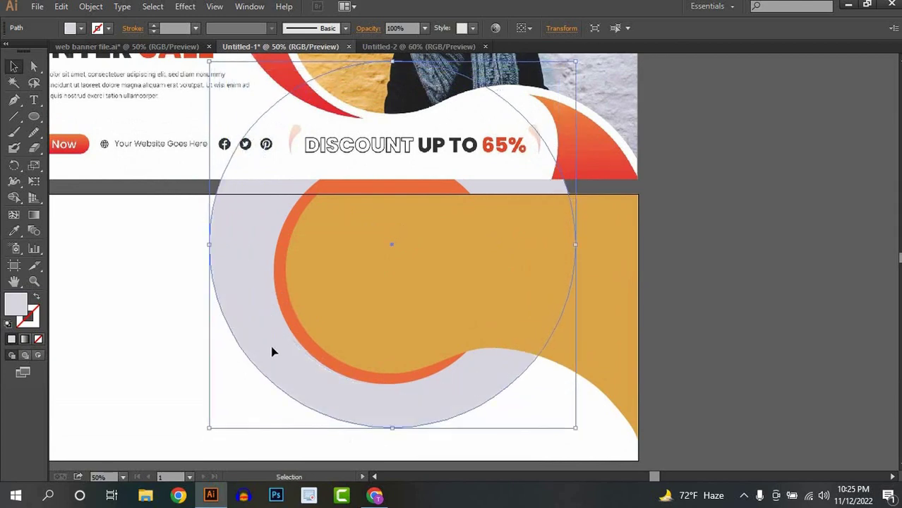
{"action": "left_click_drag", "start_coordinate": [253, 331], "coordinate": [335, 335]}
{"action": "scroll", "coordinate": [334, 333], "scroll_direction": "down", "scroll_amount": 1}
{"action": "scroll", "coordinate": [312, 296], "scroll_direction": "up", "scroll_amount": 1}
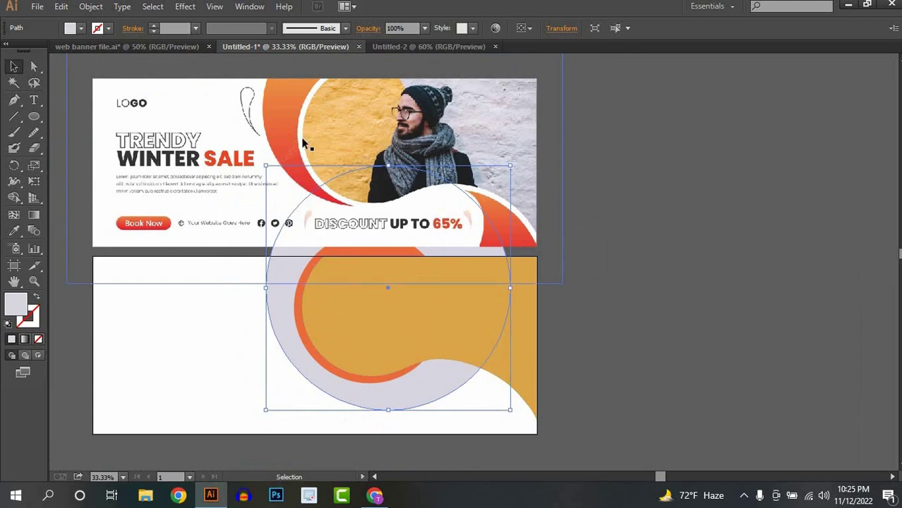
Shift the lavender circle up and left until its lower edge meets the orange circle's bottom, shrinking it slightly to fit
{"action": "left_click_drag", "start_coordinate": [338, 397], "coordinate": [345, 356]}
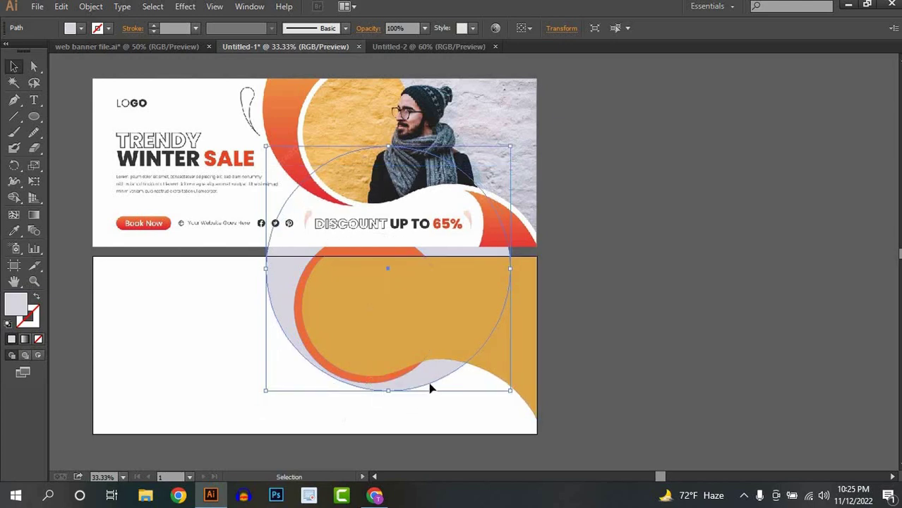
{"action": "left_click_drag", "start_coordinate": [431, 388], "coordinate": [413, 382]}
{"action": "scroll", "coordinate": [289, 333], "scroll_direction": "up", "scroll_amount": 1}
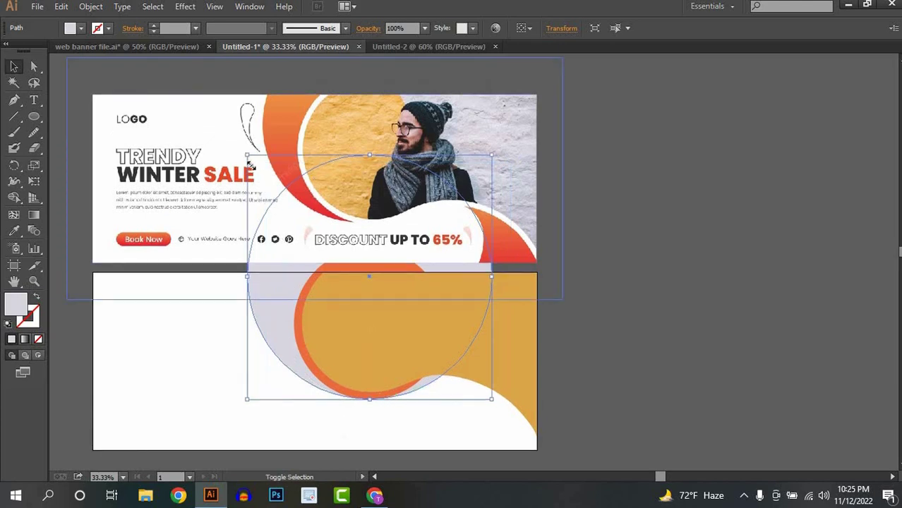
{"action": "left_click_drag", "start_coordinate": [247, 155], "coordinate": [272, 180]}
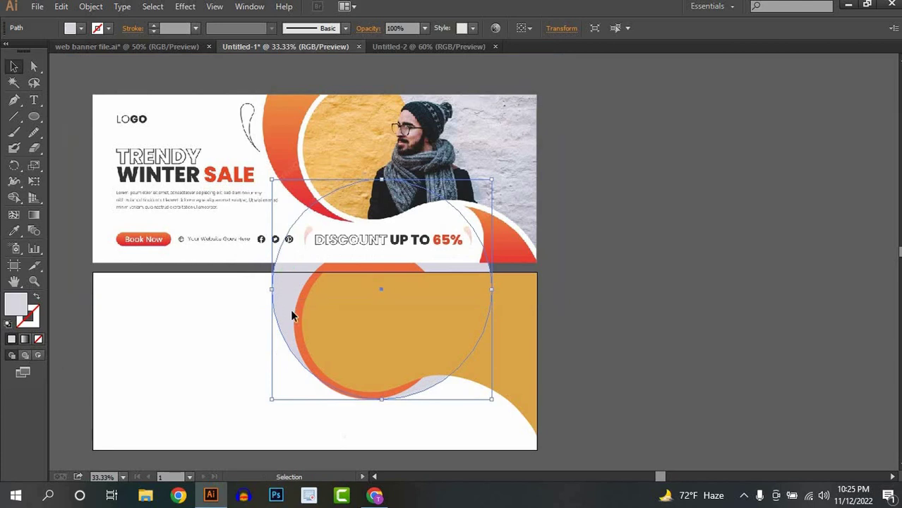
{"action": "mouse_move", "coordinate": [290, 309]}
{"action": "left_mouse_down"}
{"action": "mouse_move", "coordinate": [288, 323]}
{"action": "mouse_move", "coordinate": [284, 314]}
{"action": "left_mouse_up"}
{"action": "left_click", "coordinate": [233, 358]}
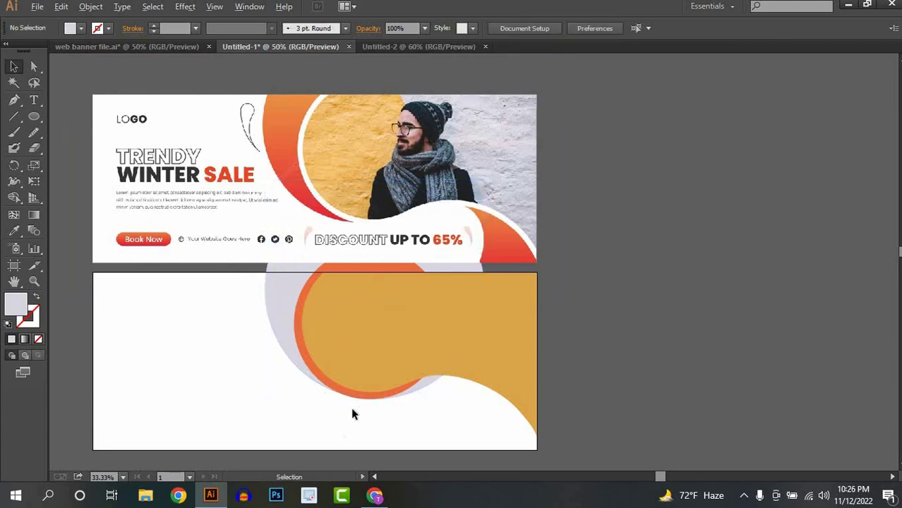
Nudge the lavender circle so its lower edge just touches the bottom of the orange ring
{"action": "scroll", "coordinate": [352, 413], "scroll_direction": "up", "scroll_amount": 2}
{"action": "left_click_drag", "start_coordinate": [266, 343], "coordinate": [266, 346]}
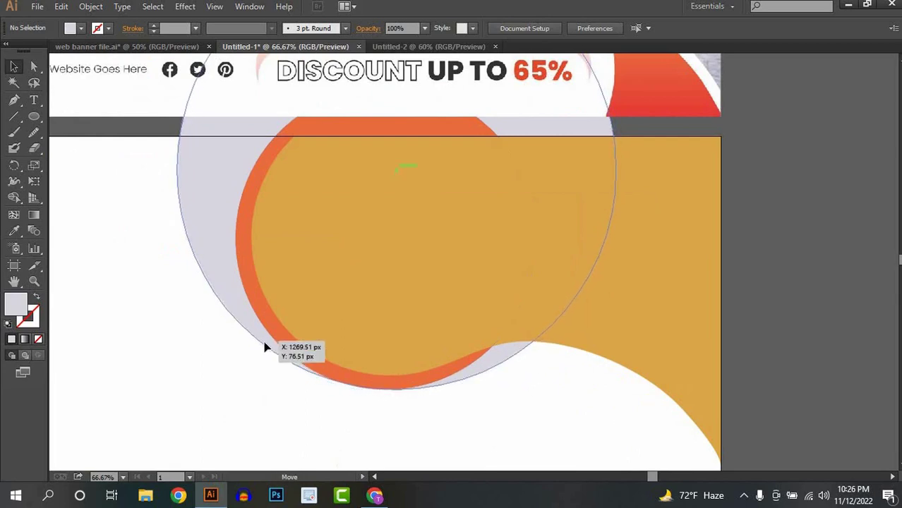
{"action": "scroll", "coordinate": [318, 404], "scroll_direction": "down", "scroll_amount": 1}
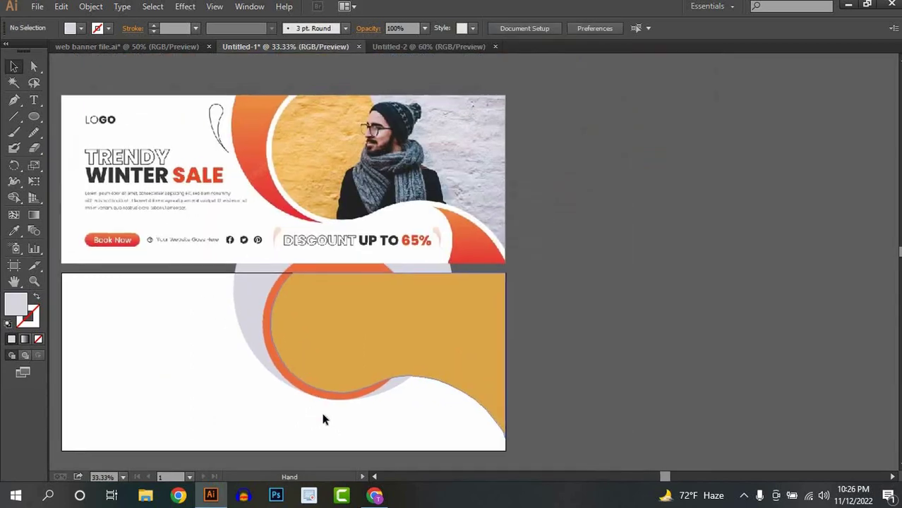
{"action": "scroll", "coordinate": [323, 420], "scroll_direction": "up", "scroll_amount": 2}
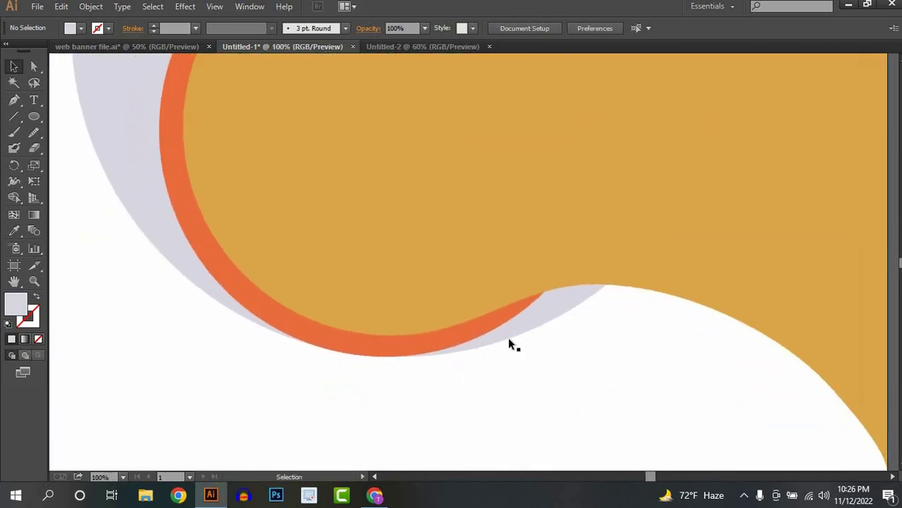
{"action": "left_click_drag", "start_coordinate": [510, 346], "coordinate": [510, 347]}
{"action": "left_click", "coordinate": [324, 381]}
Select the overlapping circles and curved image shape, and remove the orange circle and the lavender sliver beyond the crescent's tip with Shape Builder
{"action": "left_click_drag", "start_coordinate": [313, 372], "coordinate": [386, 398]}
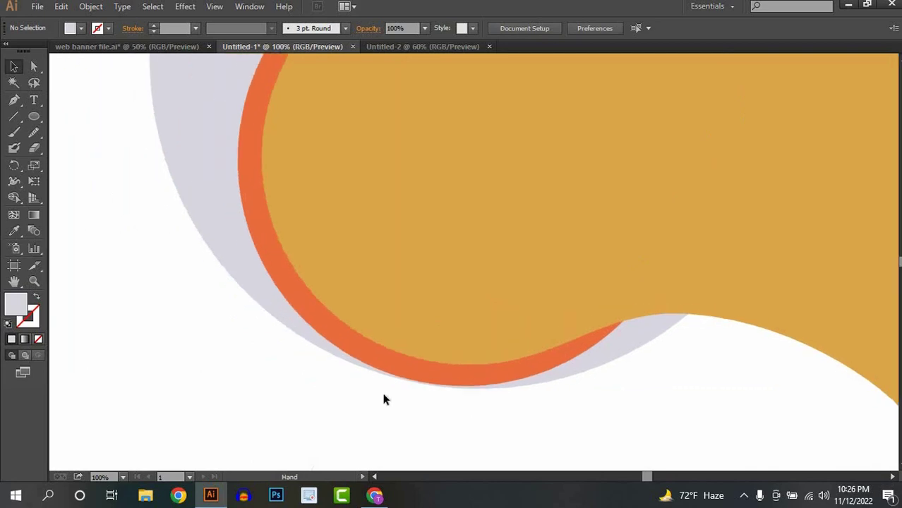
{"action": "scroll", "coordinate": [385, 397], "scroll_direction": "down", "scroll_amount": 2}
{"action": "left_click_drag", "start_coordinate": [292, 300], "coordinate": [213, 293]}
{"action": "scroll", "coordinate": [242, 346], "scroll_direction": "down", "scroll_amount": 1}
{"action": "scroll", "coordinate": [222, 352], "scroll_direction": "up", "scroll_amount": 1}
{"action": "left_click_drag", "start_coordinate": [161, 268], "coordinate": [416, 392]}
{"action": "left_click", "coordinate": [14, 198]}
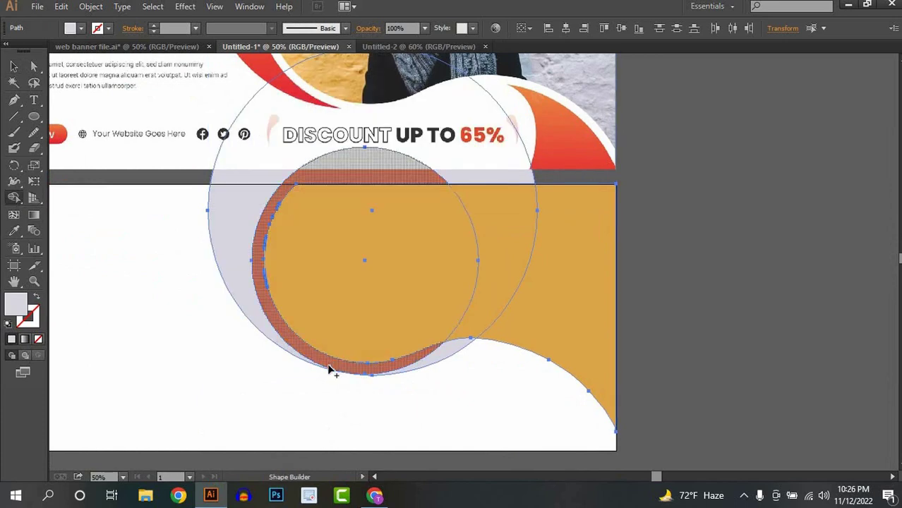
{"action": "left_click_drag", "start_coordinate": [341, 370], "coordinate": [401, 383]}
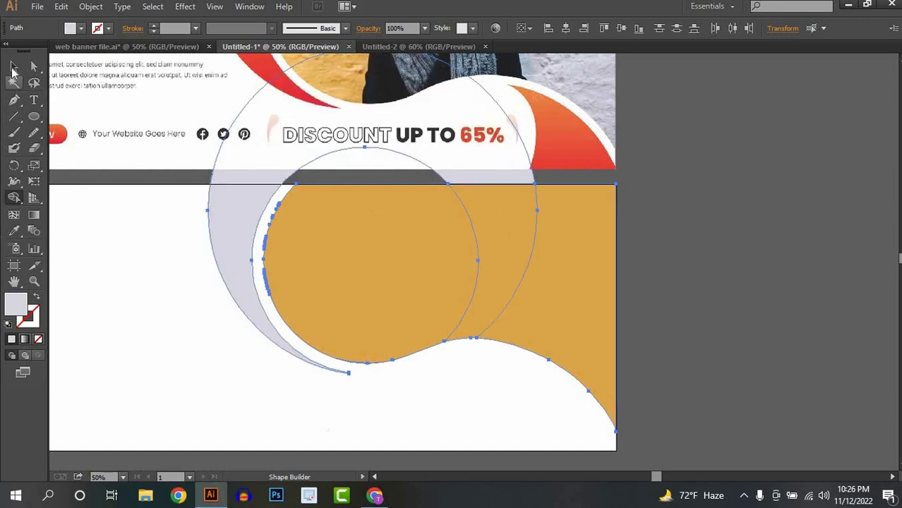
{"action": "left_click", "coordinate": [14, 67]}
{"action": "left_click", "coordinate": [115, 243]}
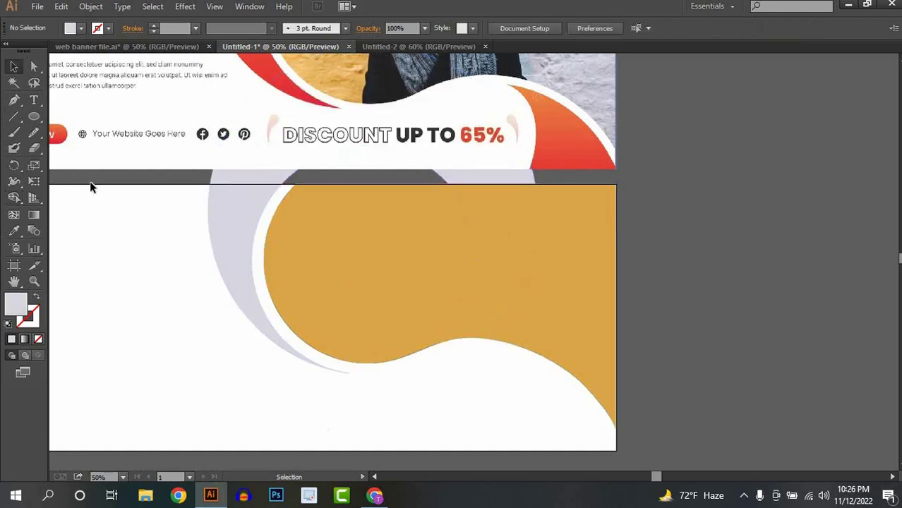
Draw a horizontal line along the artboard's top edge across the crescent and remove the lavender area above it with Shape Builder
{"action": "left_click", "coordinate": [13, 118]}
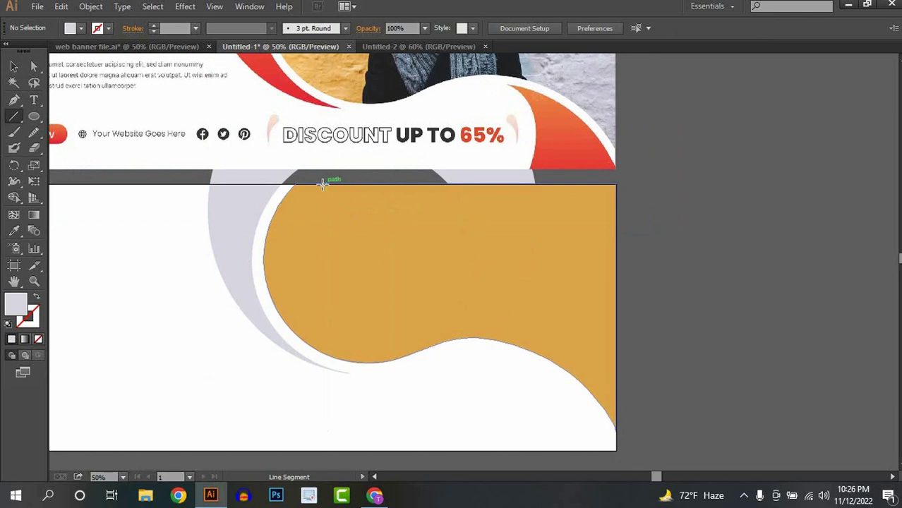
{"action": "mouse_move", "coordinate": [322, 184]}
{"action": "left_mouse_down"}
{"action": "mouse_move", "coordinate": [138, 172]}
{"action": "mouse_move", "coordinate": [136, 184]}
{"action": "left_mouse_up"}
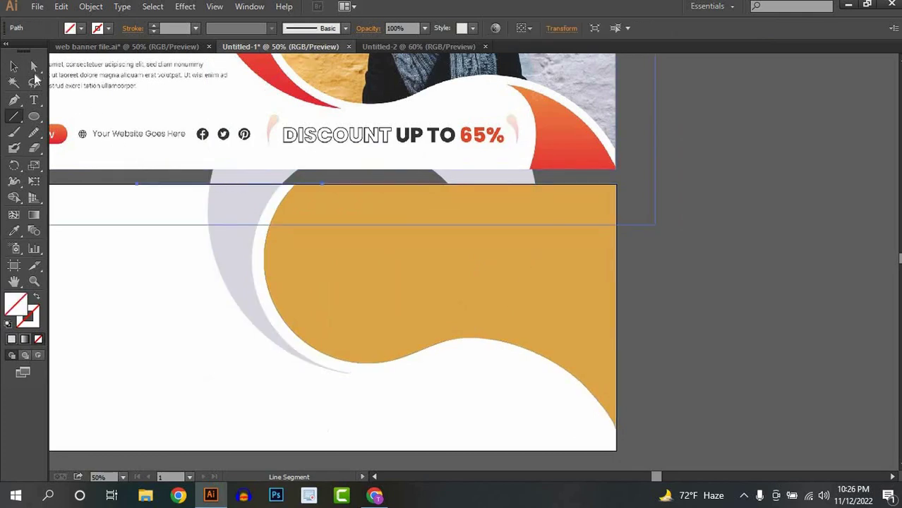
{"action": "left_click", "coordinate": [14, 67]}
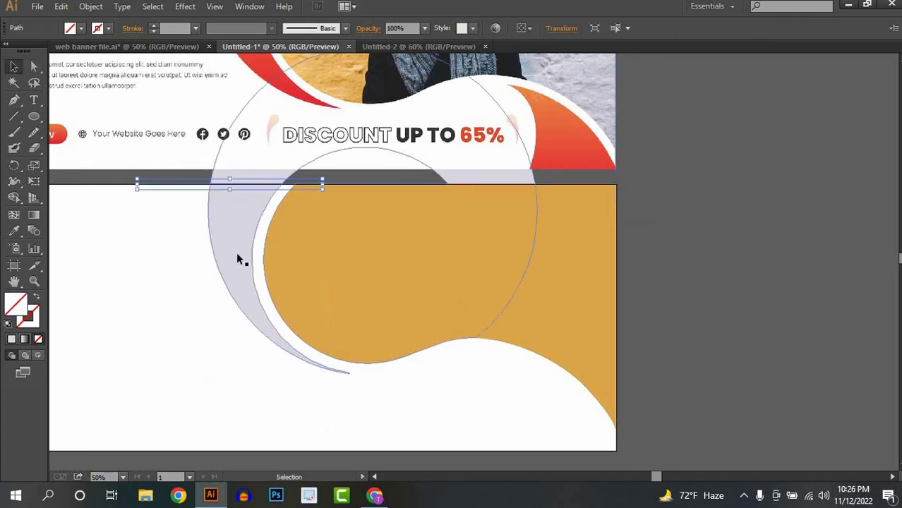
{"action": "left_click", "coordinate": [237, 260], "text": "shift"}
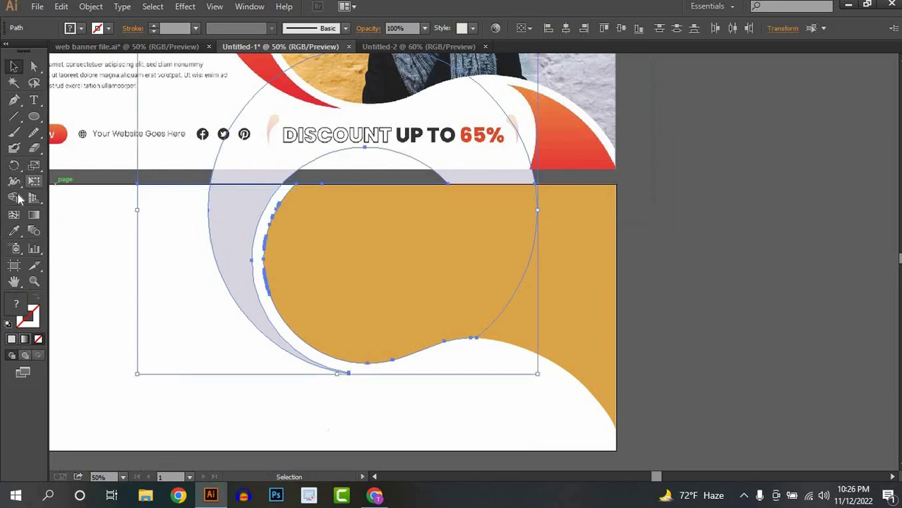
{"action": "left_click", "coordinate": [14, 198]}
{"action": "left_click", "coordinate": [295, 157], "text": "alt"}
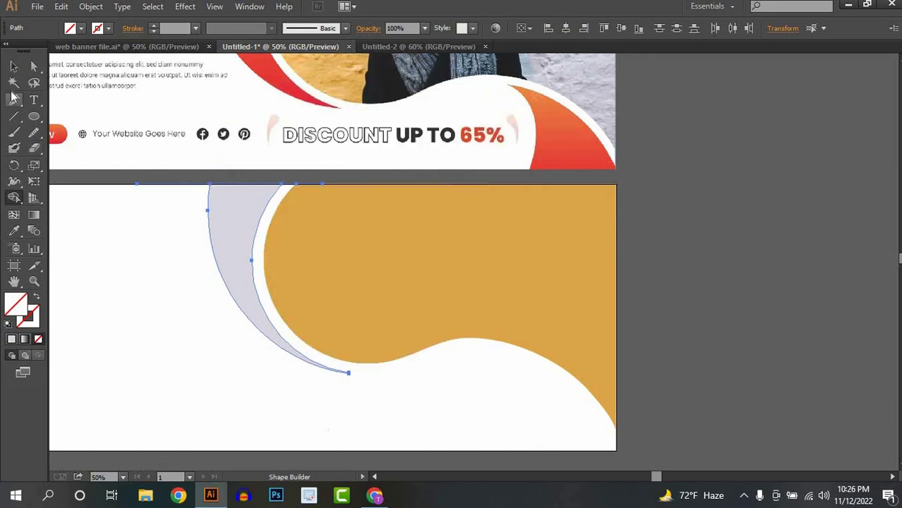
{"action": "left_click", "coordinate": [14, 67]}
{"action": "left_click", "coordinate": [198, 324]}
Fill the trimmed lavender crescent with the orange sampled from the crescent in the reference banner
{"action": "scroll", "coordinate": [265, 338], "scroll_direction": "down", "scroll_amount": 3}
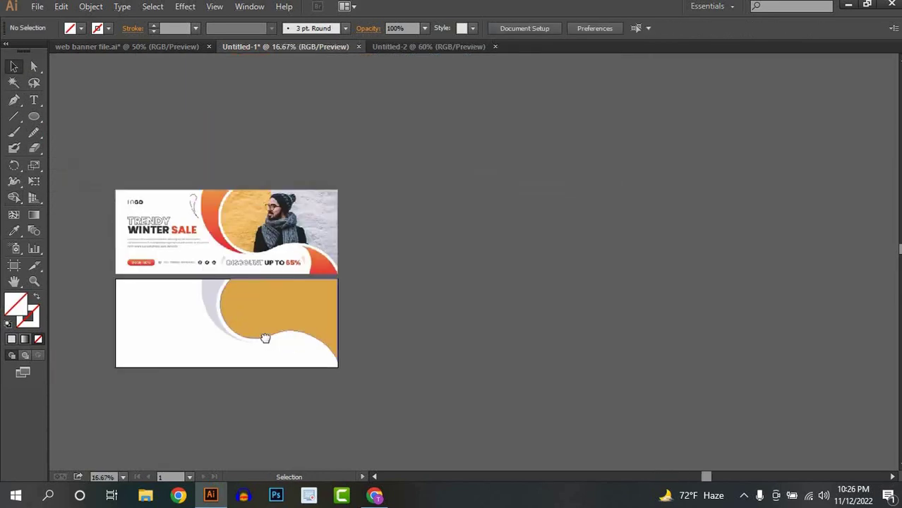
{"action": "left_click_drag", "start_coordinate": [245, 300], "coordinate": [305, 293]}
{"action": "scroll", "coordinate": [256, 336], "scroll_direction": "up", "scroll_amount": 1}
{"action": "left_click", "coordinate": [261, 287]}
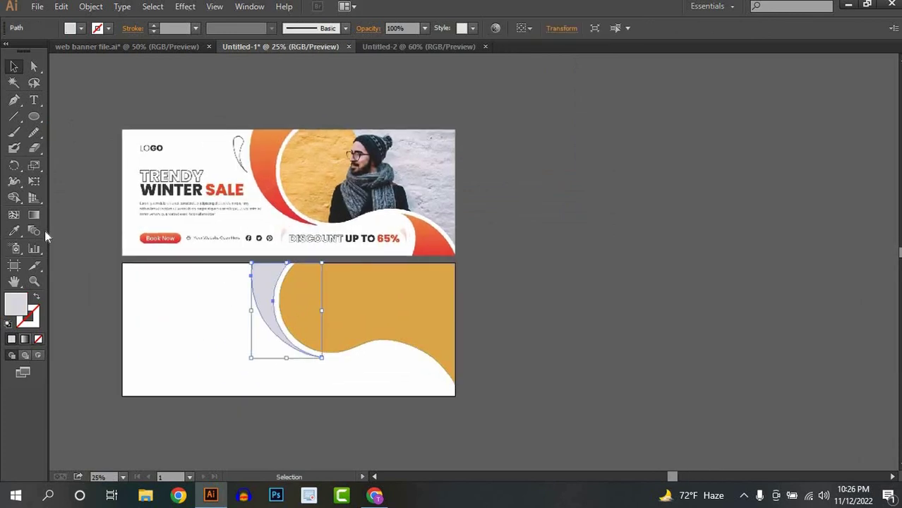
{"action": "left_click", "coordinate": [14, 231]}
{"action": "left_click", "coordinate": [262, 155]}
{"action": "left_click", "coordinate": [15, 68]}
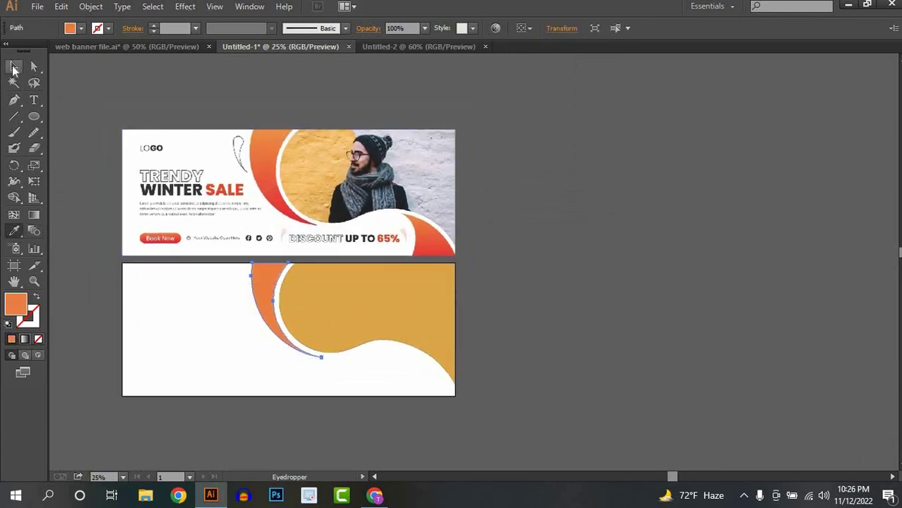
{"action": "left_click", "coordinate": [572, 278]}
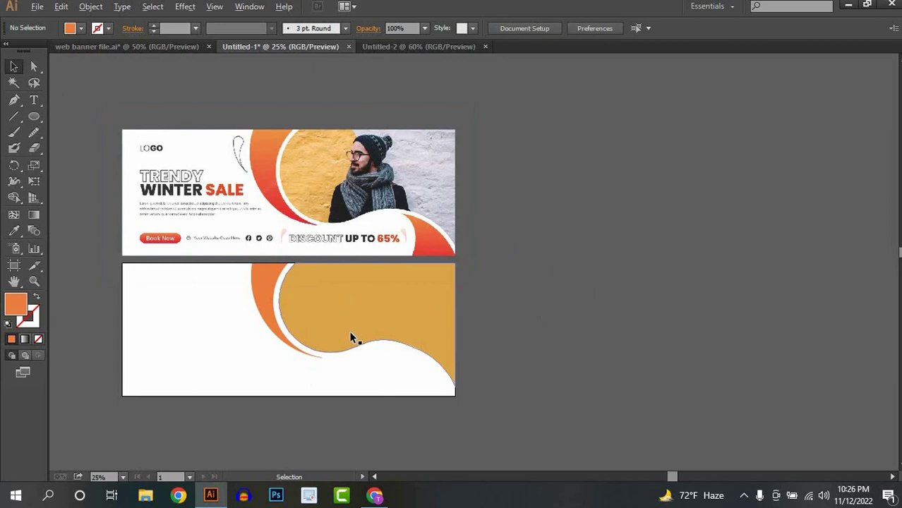
Try to move the anchor point at the crescent's lower tip up and to the left, and undo the move
{"action": "scroll", "coordinate": [350, 332], "scroll_direction": "up", "scroll_amount": 1}
{"action": "left_click_drag", "start_coordinate": [417, 297], "coordinate": [541, 223]}
{"action": "scroll", "coordinate": [374, 276], "scroll_direction": "up", "scroll_amount": 1}
{"action": "scroll", "coordinate": [374, 281], "scroll_direction": "up", "scroll_amount": 1}
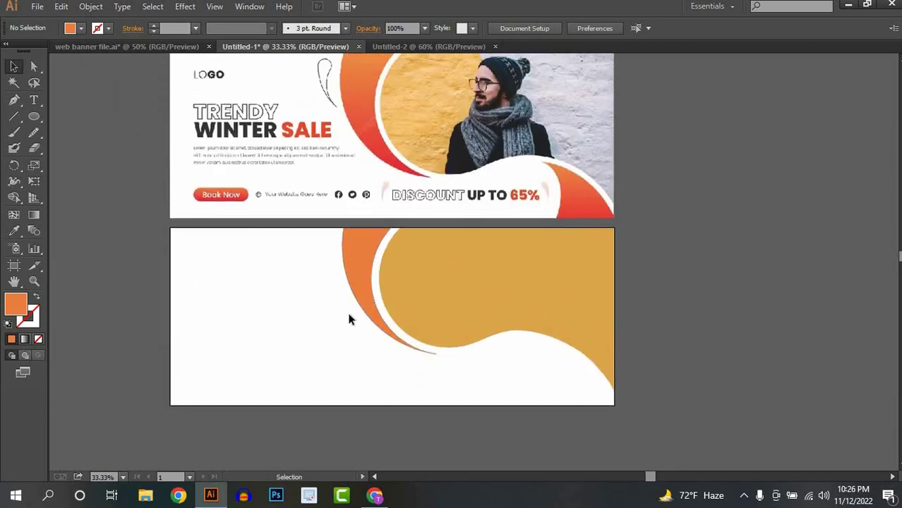
{"action": "left_click", "coordinate": [367, 305]}
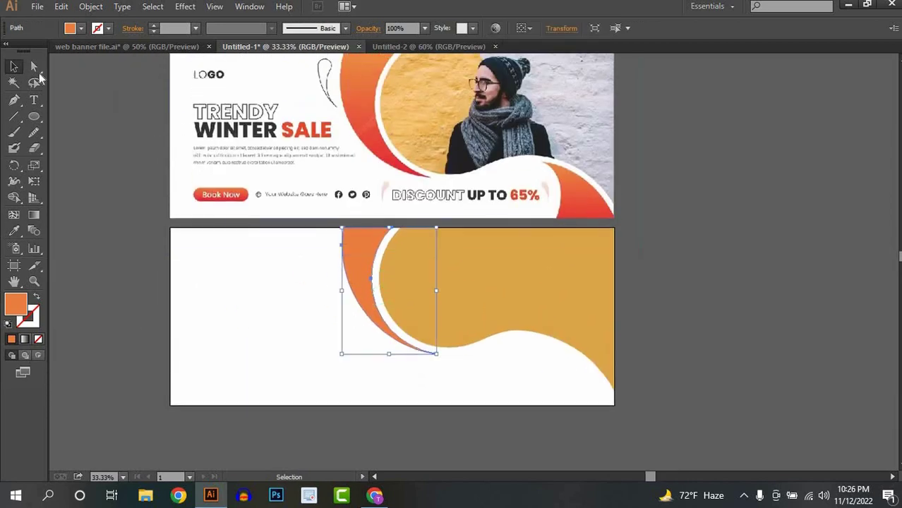
{"action": "left_click", "coordinate": [34, 66]}
{"action": "scroll", "coordinate": [362, 286], "scroll_direction": "up", "scroll_amount": 1}
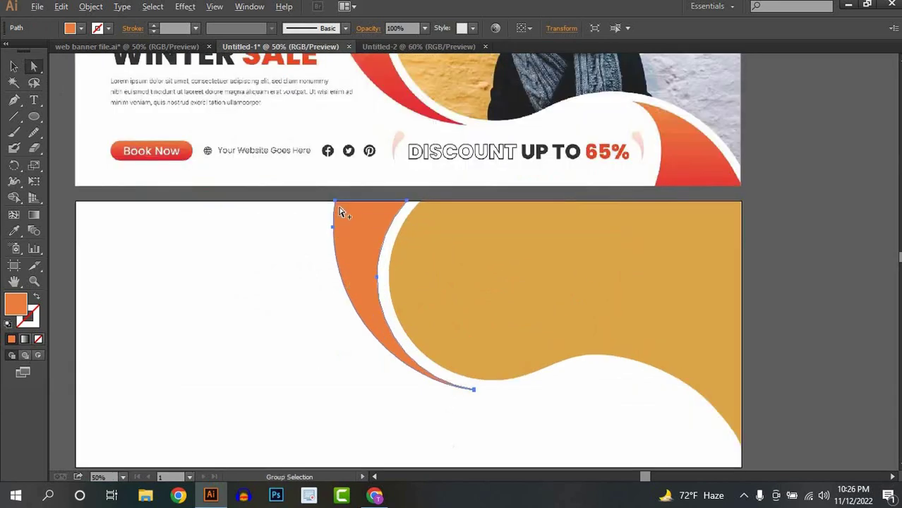
{"action": "scroll", "coordinate": [339, 210], "scroll_direction": "up", "scroll_amount": 1}
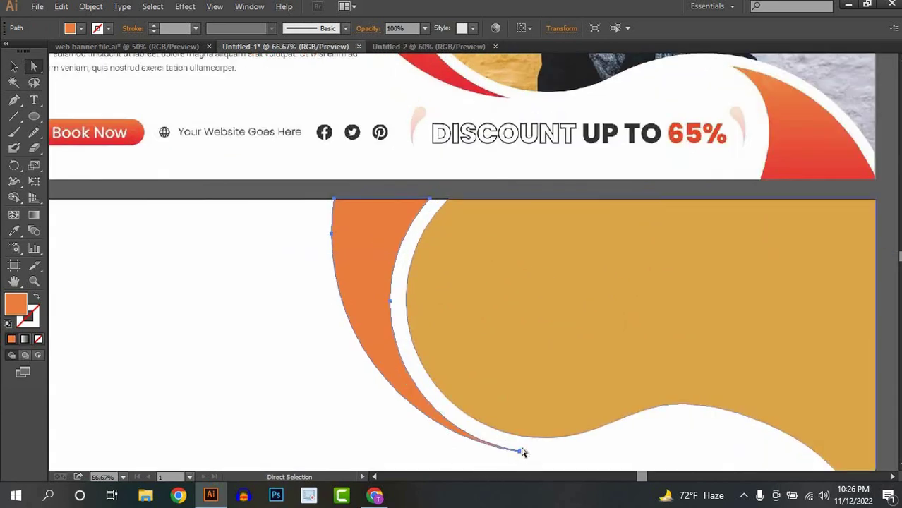
{"action": "left_click", "coordinate": [520, 451]}
{"action": "left_click_drag", "start_coordinate": [520, 451], "coordinate": [421, 376]}
{"action": "key", "text": "ctrl+z"}
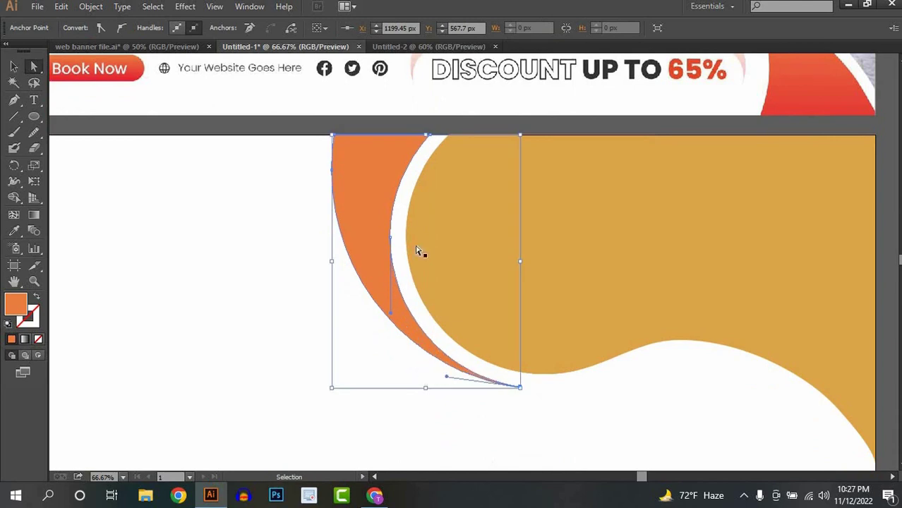
Try to reshape the crescent's outer curve from its upper outer anchor point, and undo the changes
{"action": "left_click_drag", "start_coordinate": [332, 174], "coordinate": [348, 286]}
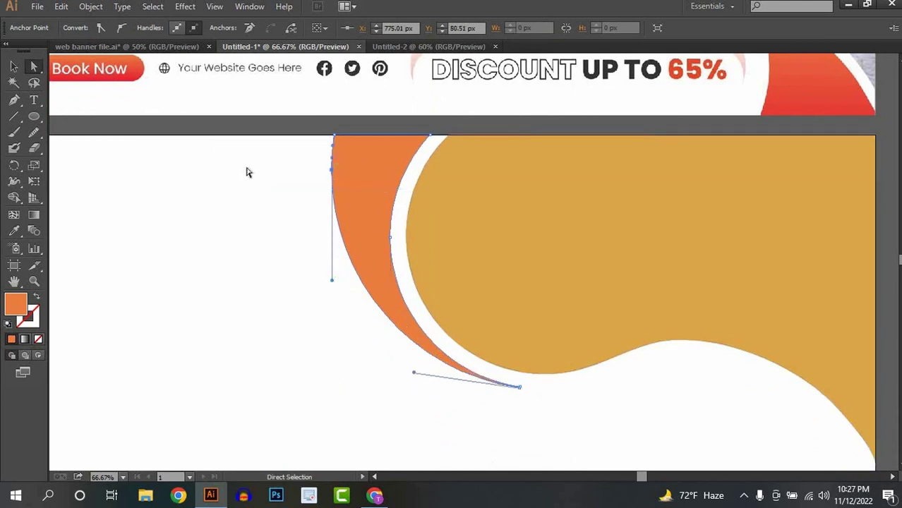
{"action": "key", "text": "ctrl+z"}
{"action": "left_click_drag", "start_coordinate": [331, 175], "coordinate": [326, 304]}
{"action": "left_click", "coordinate": [243, 243]}
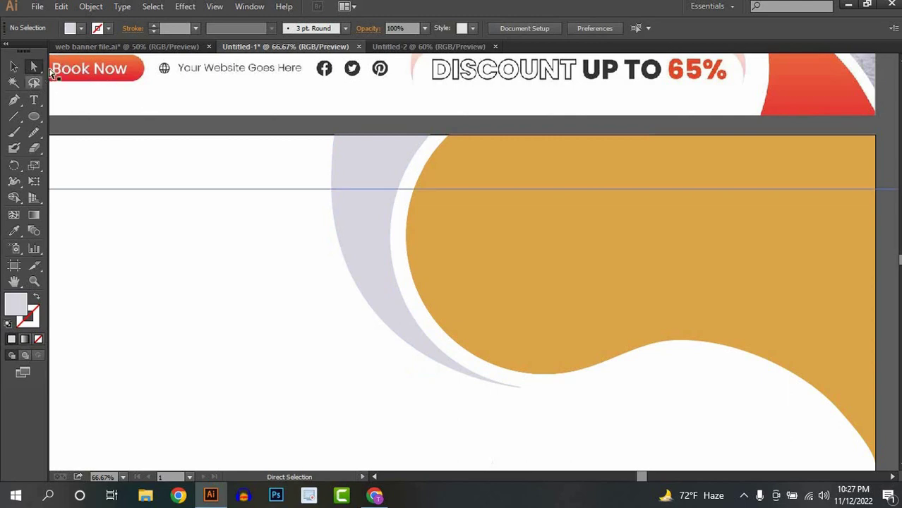
Recolour the lavender crescent with orange sampled from the upper part of the reference banner's crescent
{"action": "left_click", "coordinate": [14, 67]}
{"action": "scroll", "coordinate": [354, 299], "scroll_direction": "down", "scroll_amount": 2}
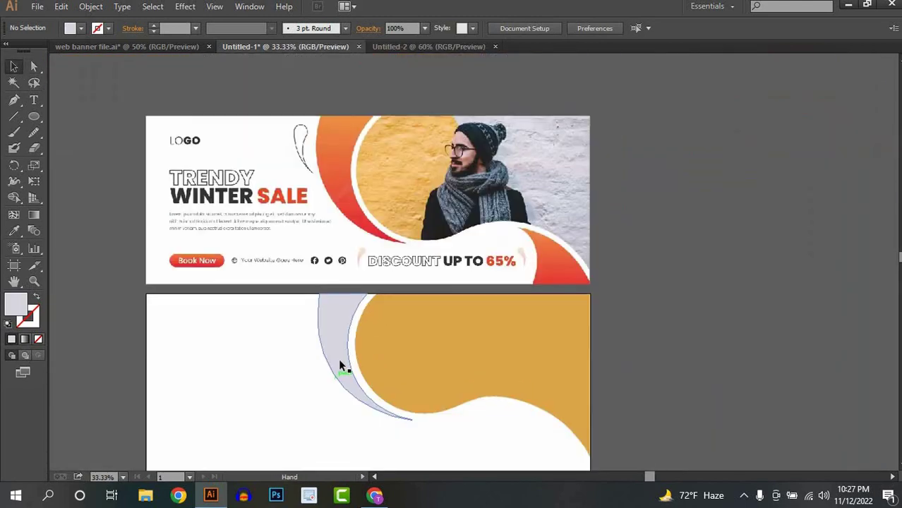
{"action": "left_click", "coordinate": [328, 342]}
{"action": "left_click", "coordinate": [14, 230]}
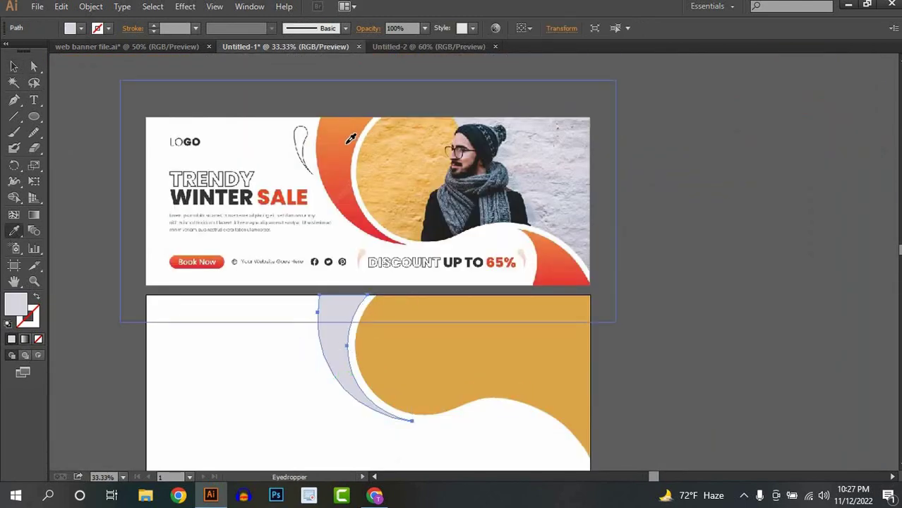
{"action": "left_click", "coordinate": [340, 151]}
{"action": "left_click", "coordinate": [14, 67]}
{"action": "left_click", "coordinate": [180, 72]}
Draw a closed orange shape with the Pen tool in the artboard's lower-right corner, following the image shape's curve and curving inward on its other side
{"action": "scroll", "coordinate": [398, 201], "scroll_direction": "down", "scroll_amount": 1}
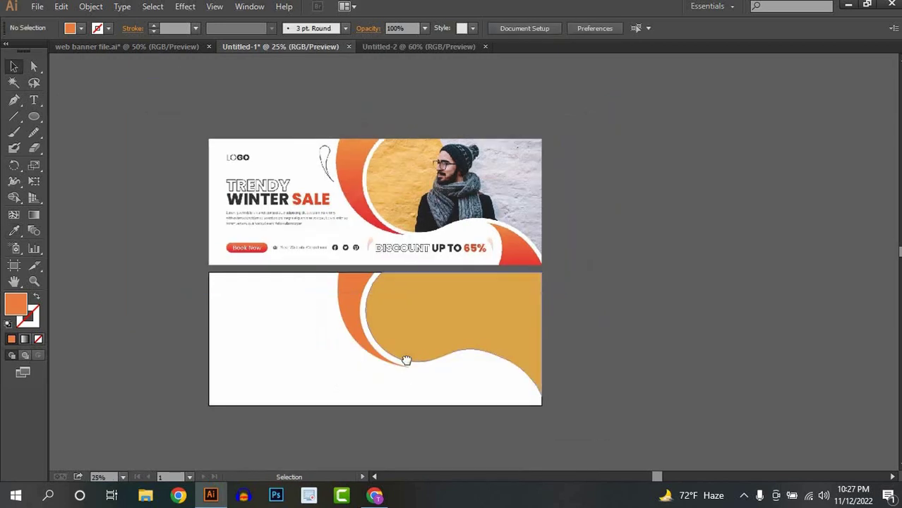
{"action": "left_click_drag", "start_coordinate": [404, 359], "coordinate": [374, 281]}
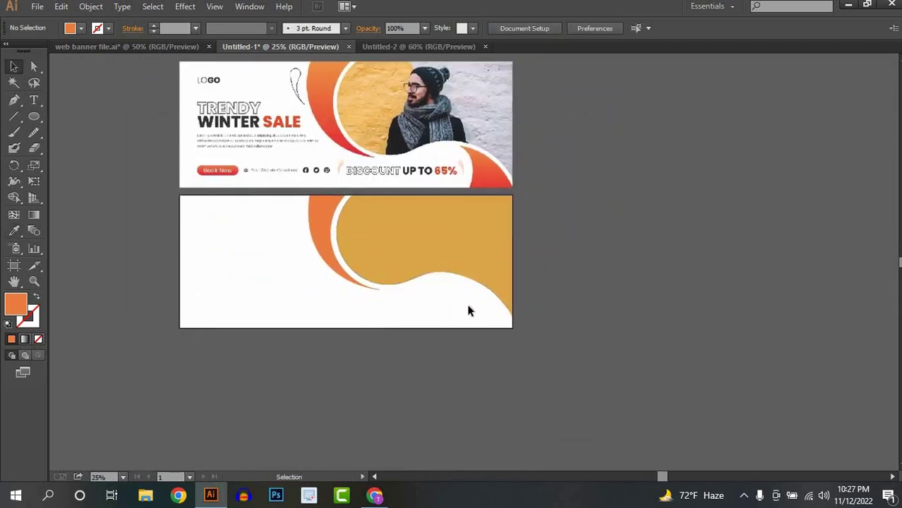
{"action": "scroll", "coordinate": [467, 305], "scroll_direction": "up", "scroll_amount": 1}
{"action": "left_click_drag", "start_coordinate": [453, 300], "coordinate": [377, 335]}
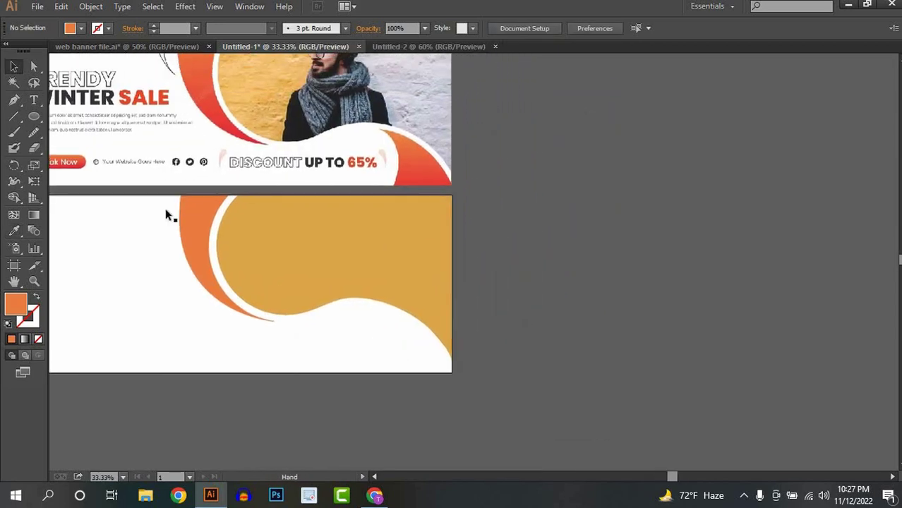
{"action": "left_click", "coordinate": [17, 101]}
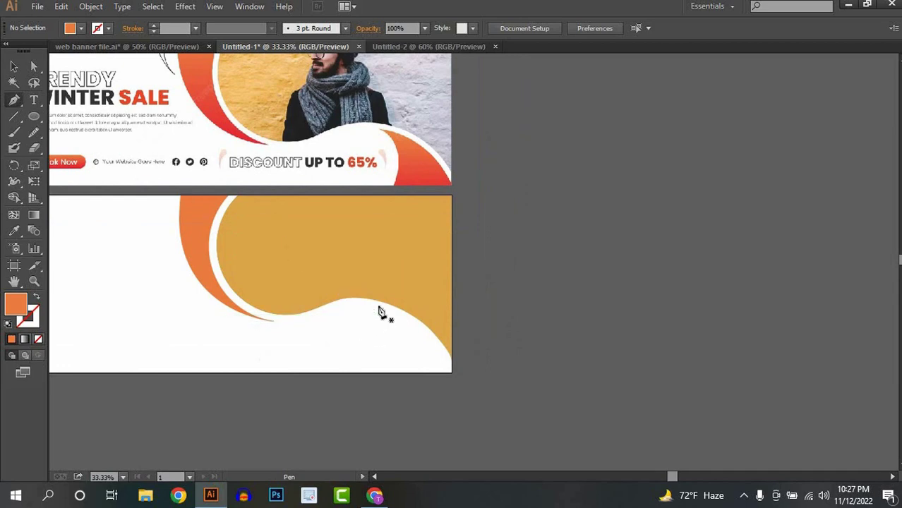
{"action": "left_click", "coordinate": [378, 308]}
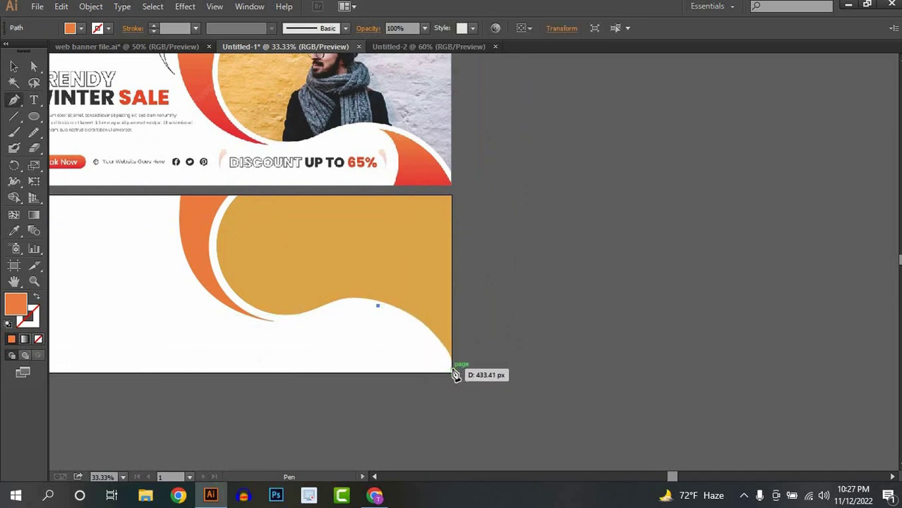
{"action": "left_click_drag", "start_coordinate": [452, 369], "coordinate": [473, 419]}
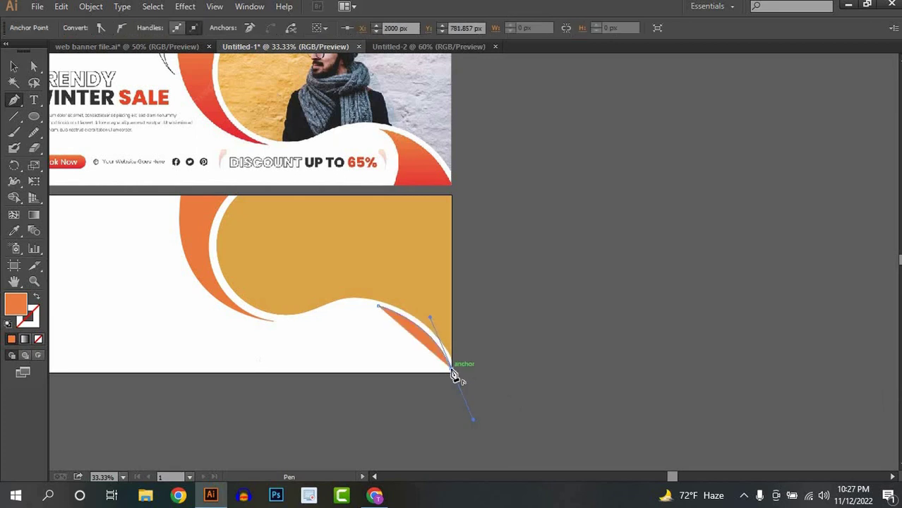
{"action": "left_click_drag", "start_coordinate": [452, 369], "coordinate": [385, 379]}
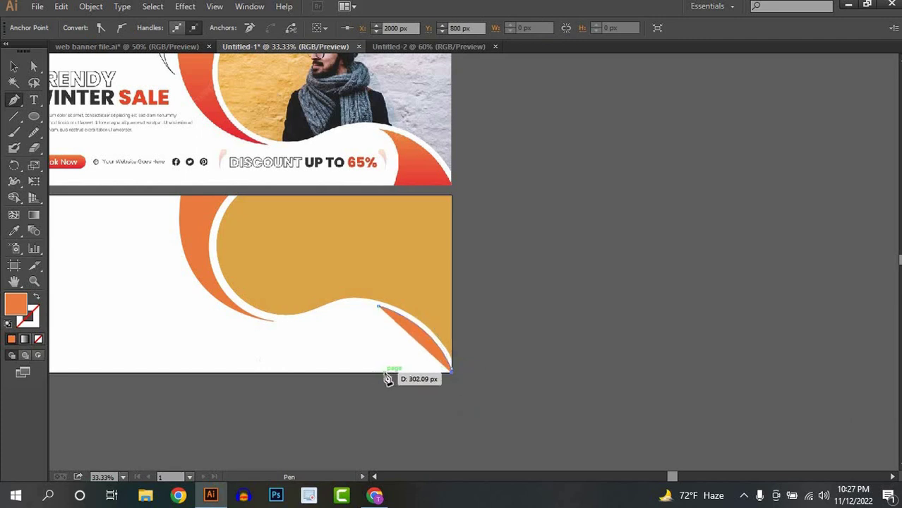
{"action": "left_click", "coordinate": [386, 373]}
{"action": "left_click_drag", "start_coordinate": [379, 307], "coordinate": [378, 312]}
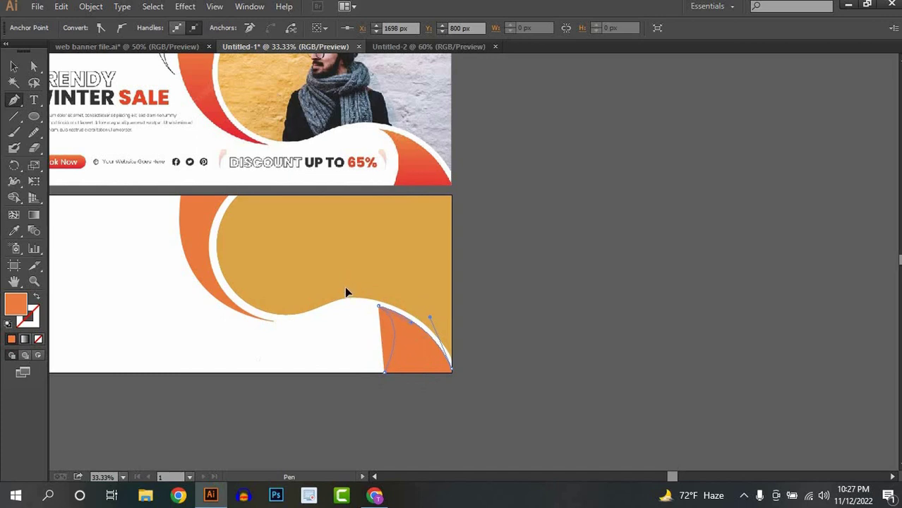
{"action": "key", "text": "v"}
{"action": "left_click", "coordinate": [547, 315]}
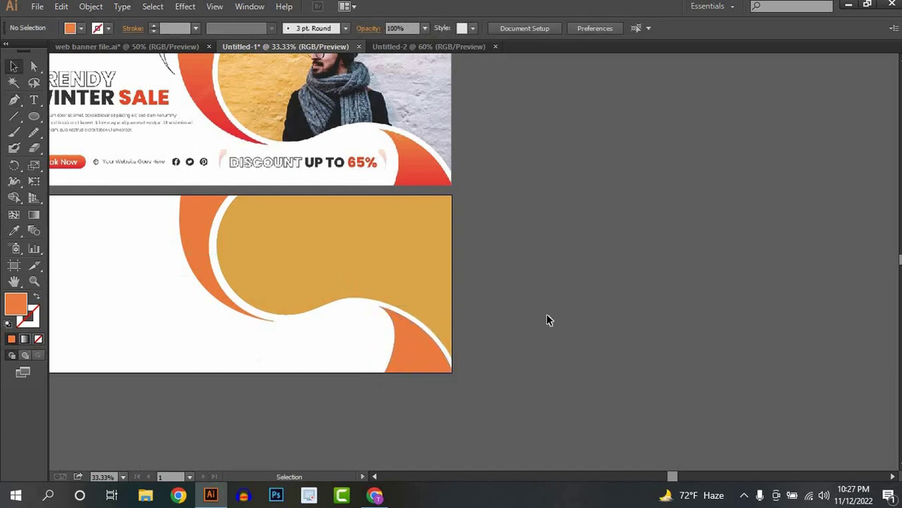
Change the large orange crescent's fill to a linear gradient
{"action": "scroll", "coordinate": [540, 316], "scroll_direction": "down", "scroll_amount": 1}
{"action": "left_click_drag", "start_coordinate": [578, 311], "coordinate": [632, 311]}
{"action": "scroll", "coordinate": [452, 315], "scroll_direction": "up", "scroll_amount": 1}
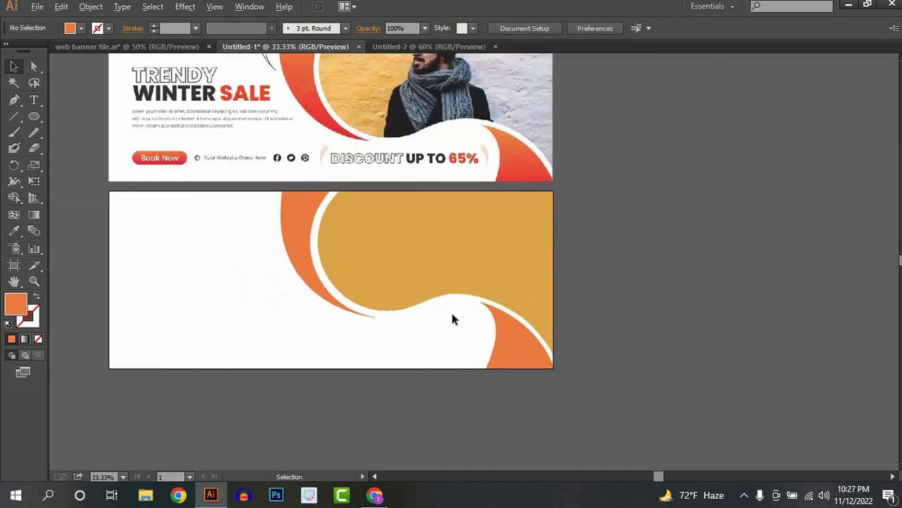
{"action": "scroll", "coordinate": [452, 315], "scroll_direction": "down", "scroll_amount": 1}
{"action": "left_click_drag", "start_coordinate": [416, 315], "coordinate": [389, 325]}
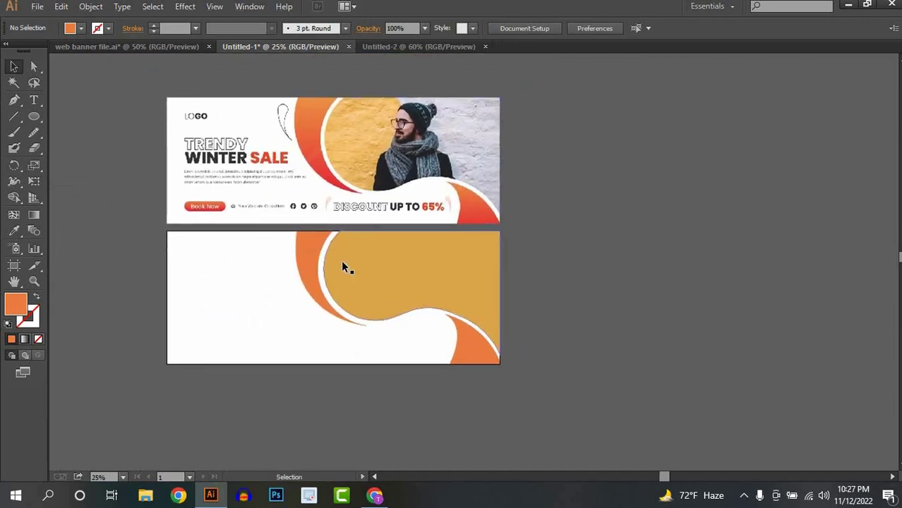
{"action": "scroll", "coordinate": [341, 259], "scroll_direction": "up", "scroll_amount": 1}
{"action": "scroll", "coordinate": [335, 293], "scroll_direction": "up", "scroll_amount": 2}
{"action": "scroll", "coordinate": [319, 294], "scroll_direction": "down", "scroll_amount": 1}
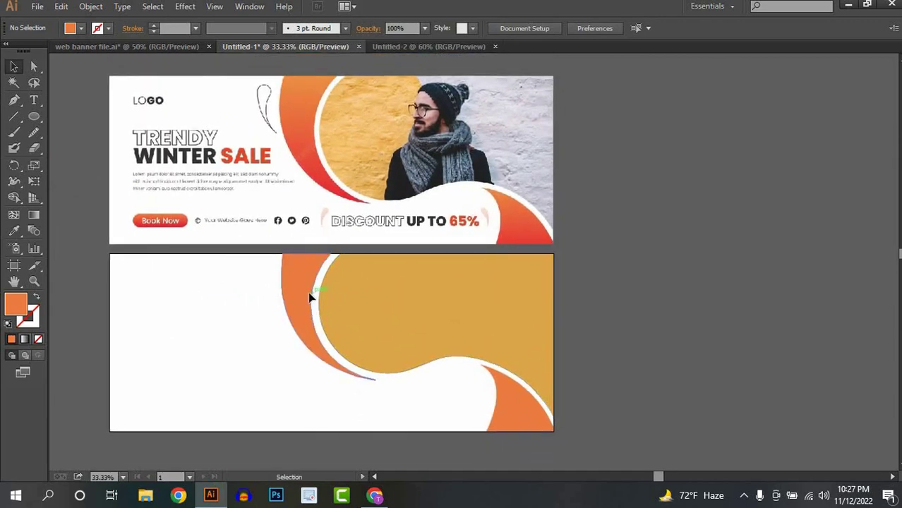
{"action": "left_click", "coordinate": [312, 298]}
{"action": "left_click", "coordinate": [24, 340]}
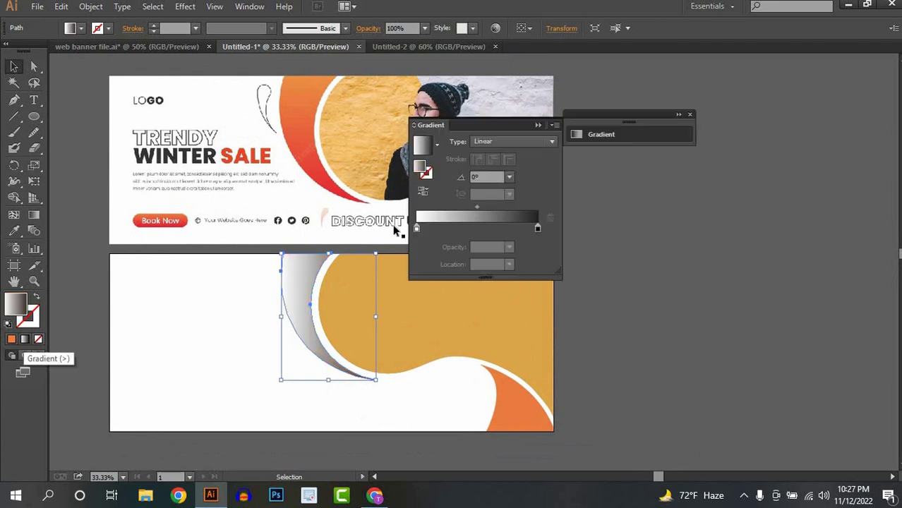
Set the crescent's linear gradient to run from a dark red first stop to an orange end stop
{"action": "double_click", "coordinate": [417, 228]}
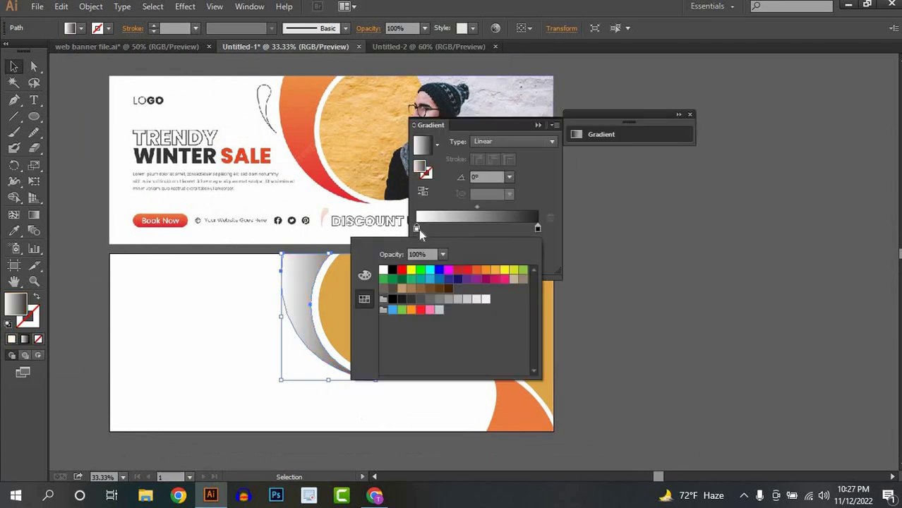
{"action": "left_click", "coordinate": [402, 270]}
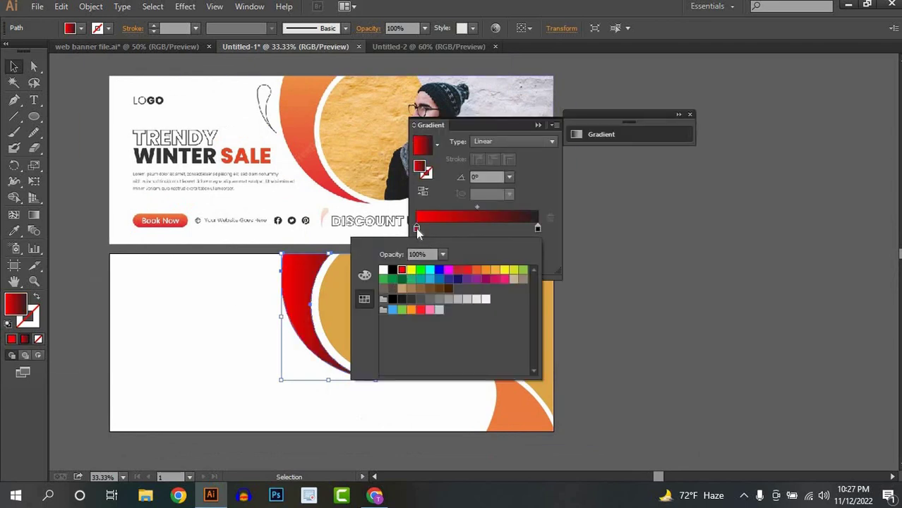
{"action": "left_click", "coordinate": [539, 230]}
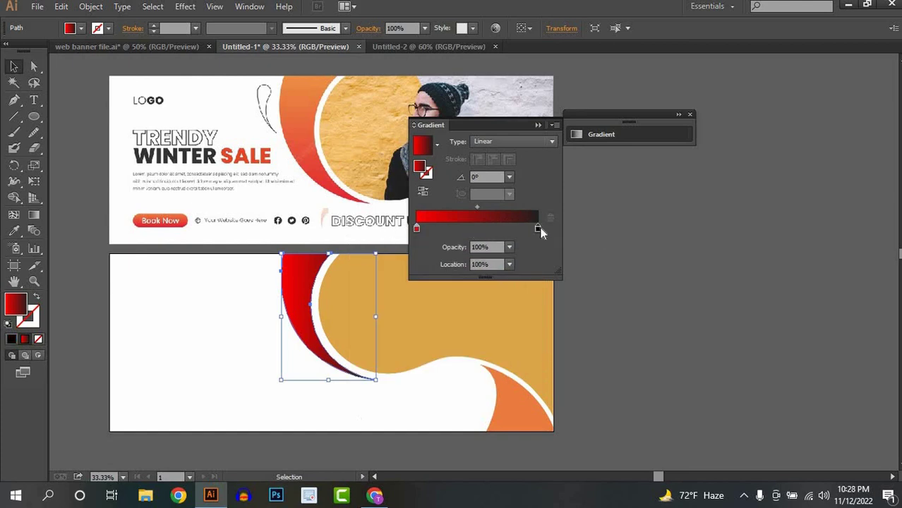
{"action": "double_click", "coordinate": [539, 229]}
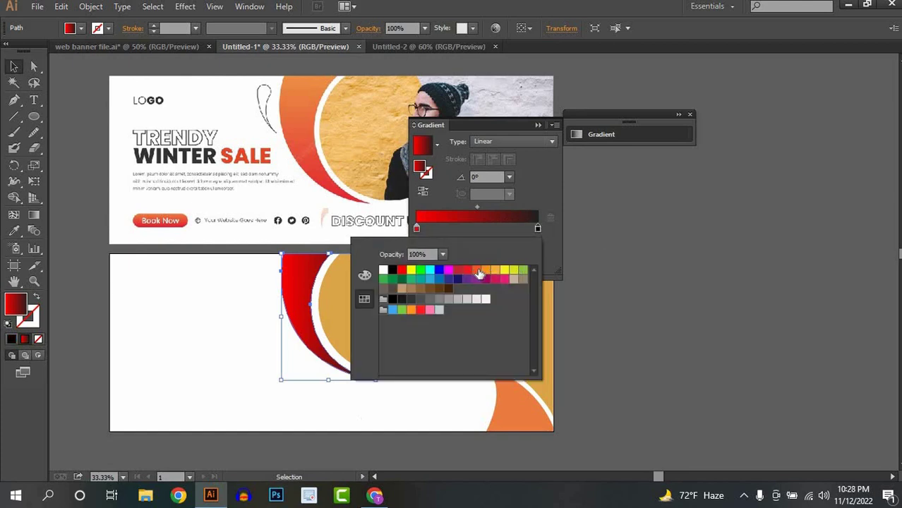
{"action": "left_click", "coordinate": [478, 271]}
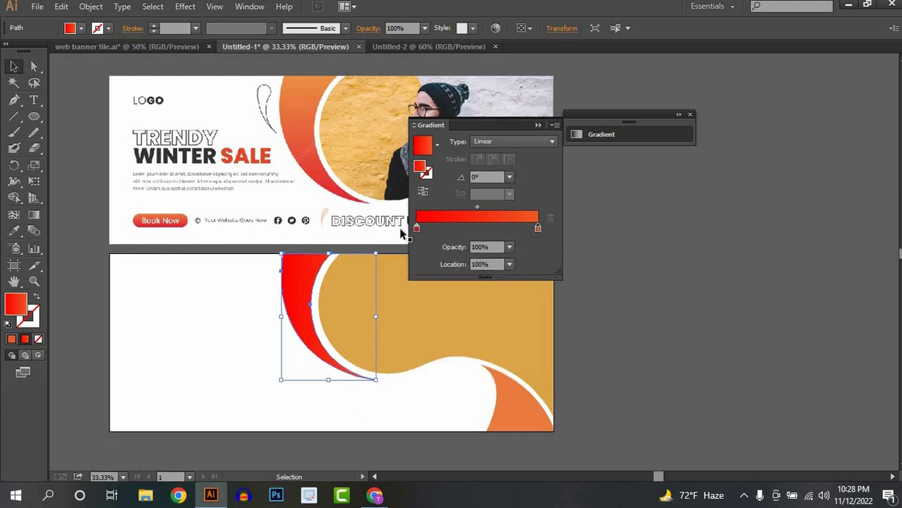
{"action": "double_click", "coordinate": [417, 229]}
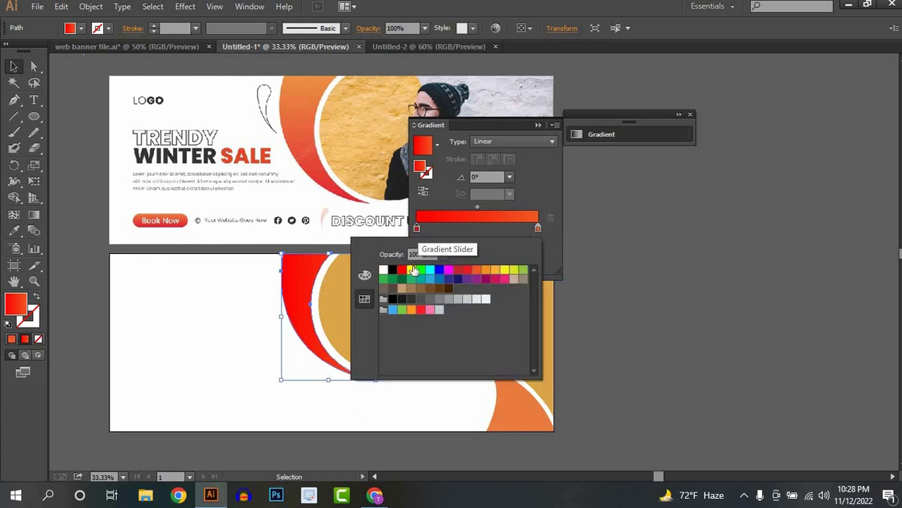
{"action": "left_click", "coordinate": [455, 273]}
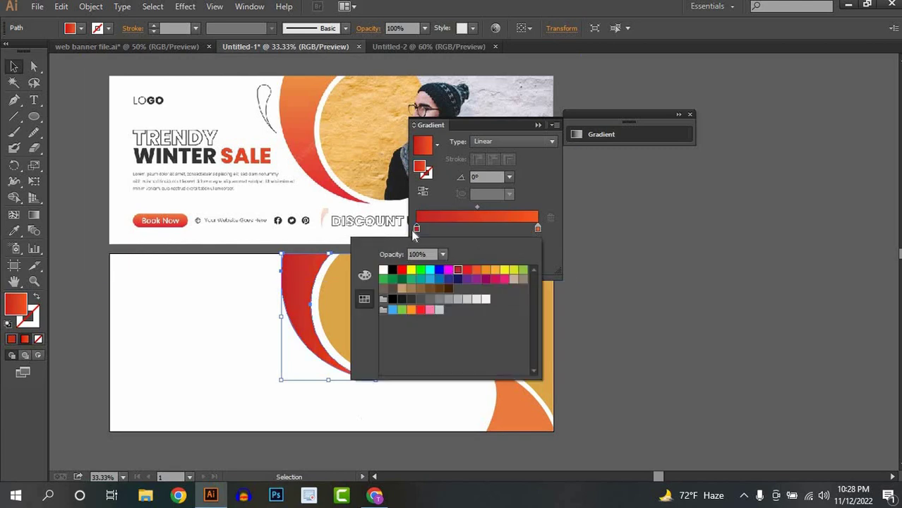
{"action": "left_click", "coordinate": [538, 125]}
Redirect the crescent's gradient nearly vertically with the Gradient tool, from dark red at its lower tip to orange at its upper end
{"action": "left_click", "coordinate": [34, 214]}
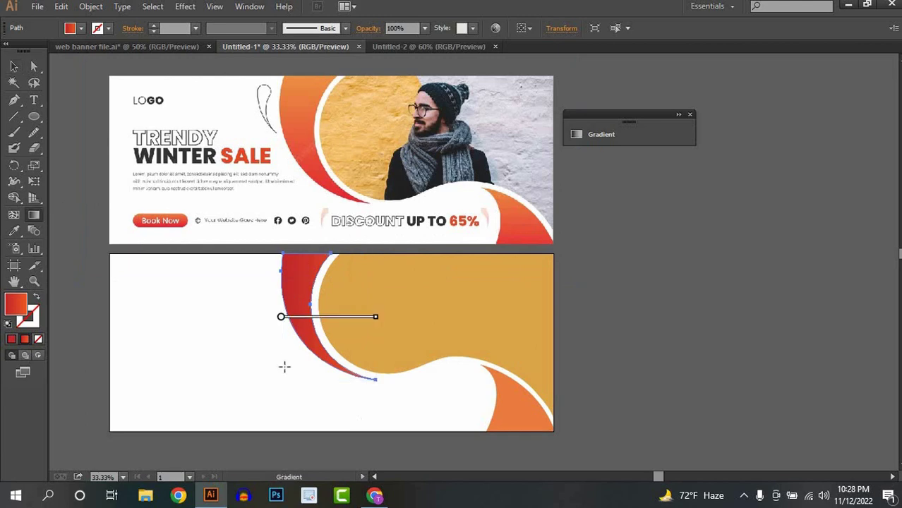
{"action": "mouse_move", "coordinate": [322, 376]}
{"action": "left_mouse_down"}
{"action": "mouse_move", "coordinate": [304, 221]}
{"action": "mouse_move", "coordinate": [313, 219]}
{"action": "left_mouse_up"}
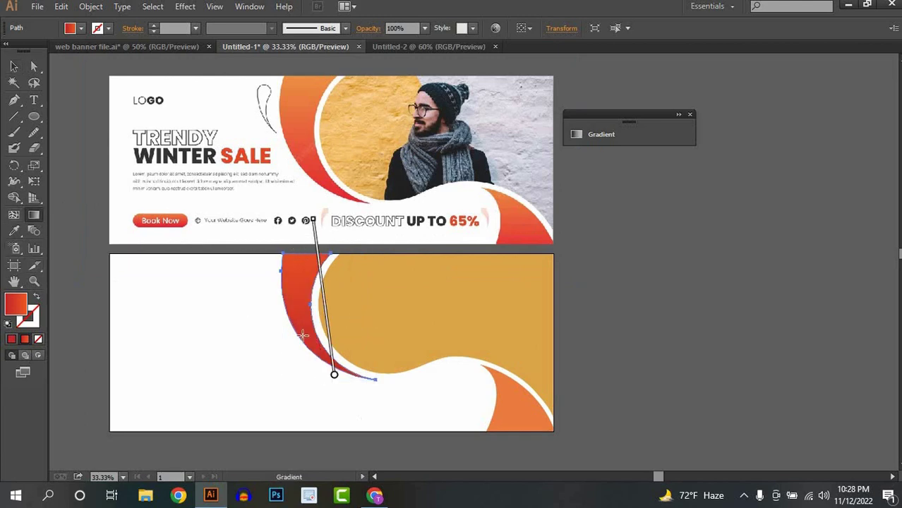
{"action": "left_click_drag", "start_coordinate": [304, 372], "coordinate": [309, 197]}
{"action": "left_click_drag", "start_coordinate": [308, 271], "coordinate": [329, 271]}
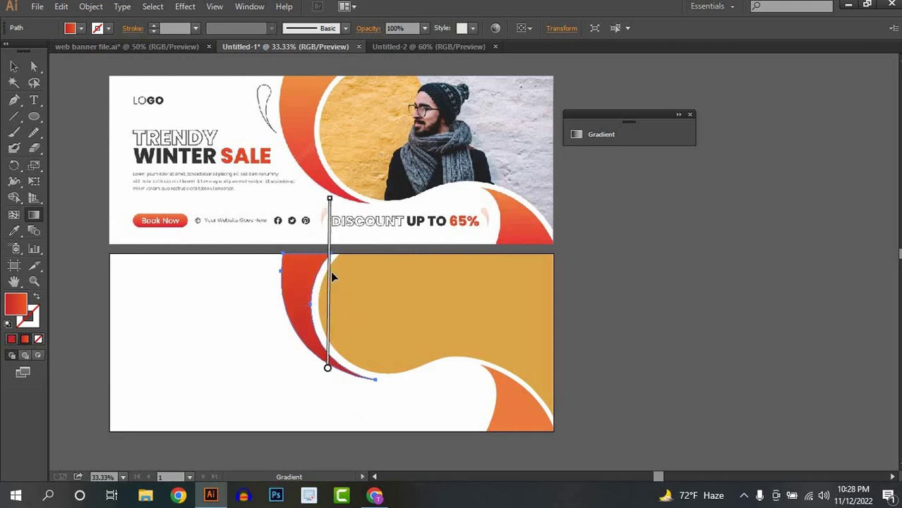
{"action": "left_click_drag", "start_coordinate": [306, 221], "coordinate": [306, 209]}
{"action": "left_click_drag", "start_coordinate": [305, 286], "coordinate": [331, 285]}
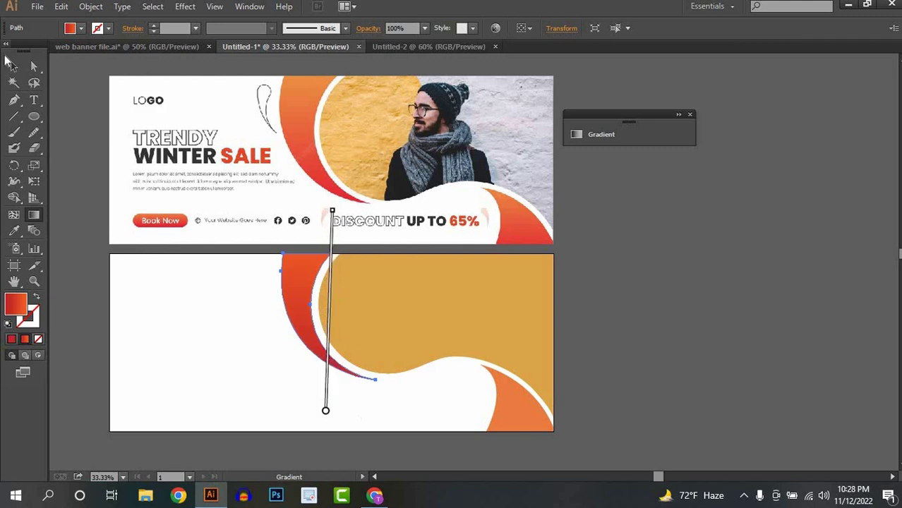
{"action": "key", "text": "v"}
{"action": "left_click", "coordinate": [423, 395]}
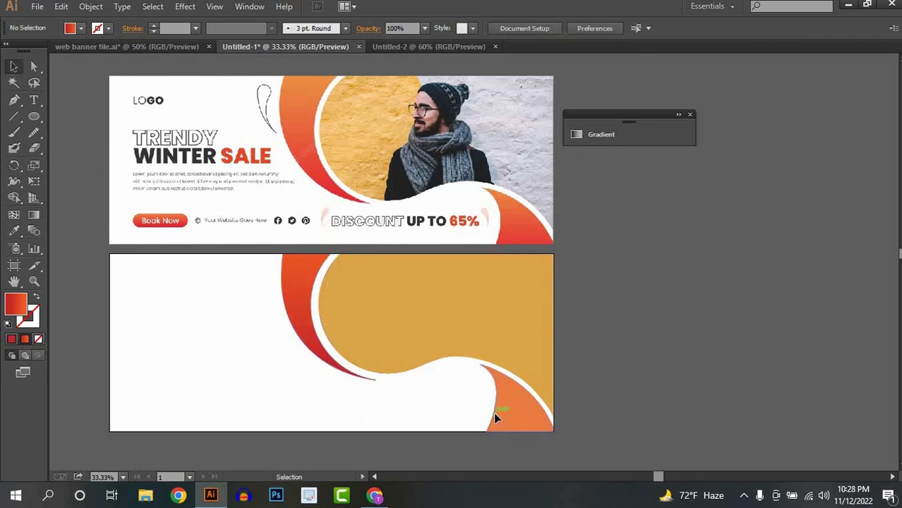
Copy the crescent's red-orange gradient fill onto the orange lower-right corner shape with the Eyedropper
{"action": "left_click", "coordinate": [494, 412]}
{"action": "left_click", "coordinate": [14, 230]}
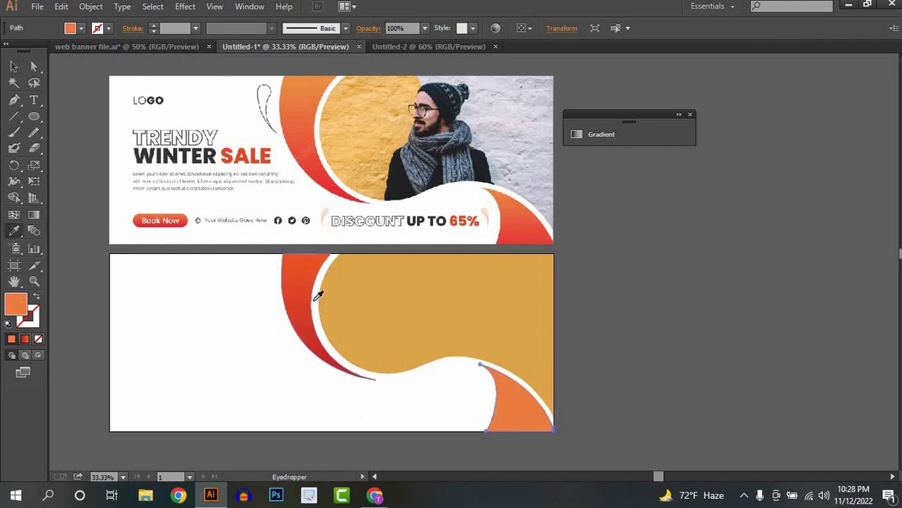
{"action": "left_click", "coordinate": [310, 295]}
{"action": "left_click", "coordinate": [14, 65]}
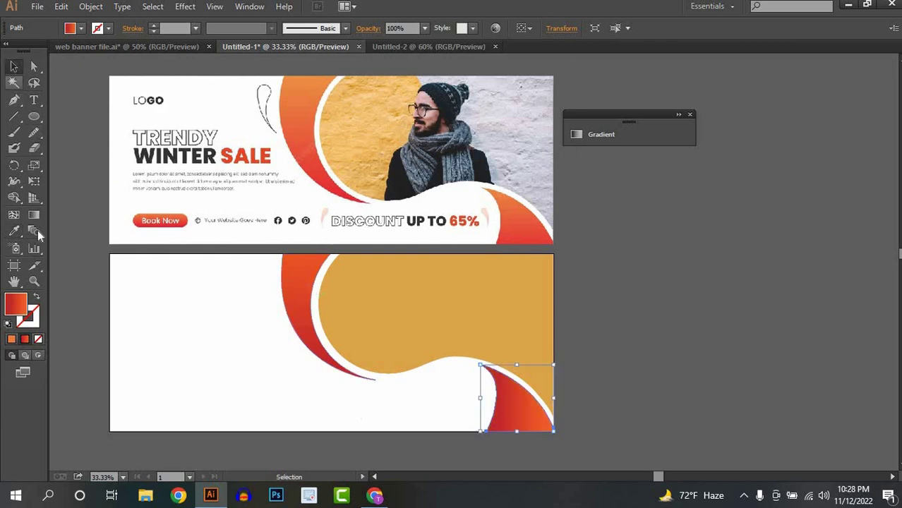
Redirect the corner shape's gradient diagonally, from dark red at its lower-right corner to orange at its upper-left tip
{"action": "left_click", "coordinate": [34, 215]}
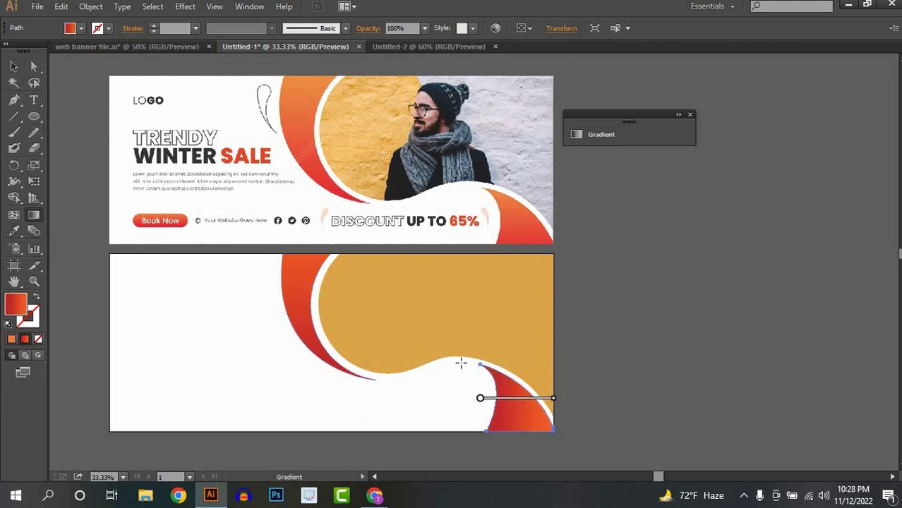
{"action": "left_click_drag", "start_coordinate": [461, 363], "coordinate": [565, 464]}
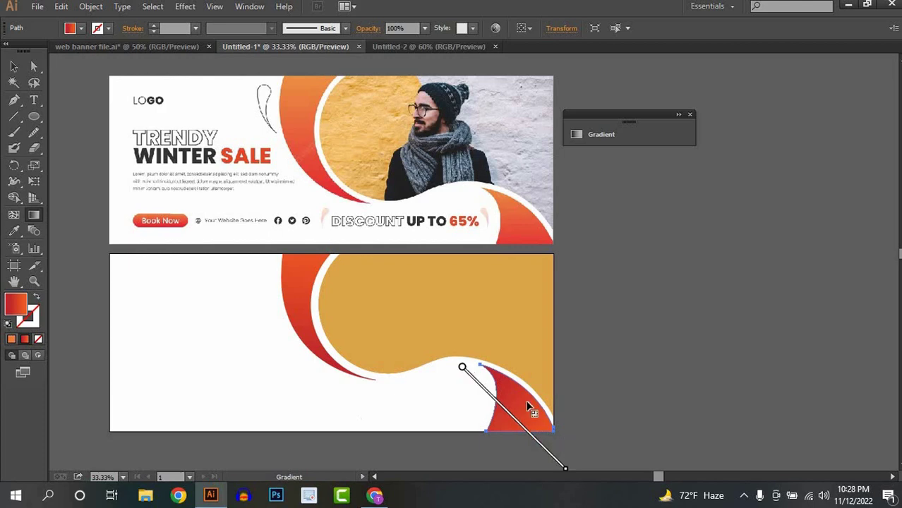
{"action": "left_click_drag", "start_coordinate": [455, 365], "coordinate": [560, 459]}
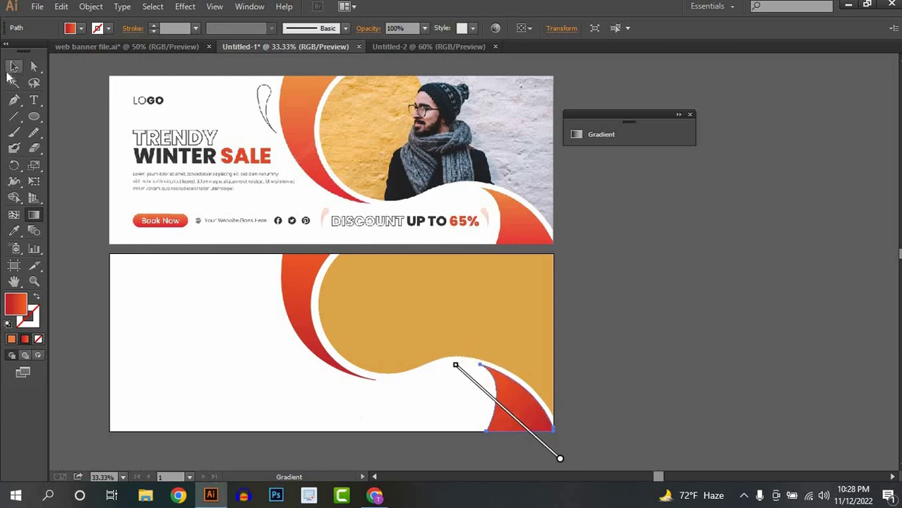
{"action": "key", "text": "v"}
{"action": "left_click", "coordinate": [252, 362]}
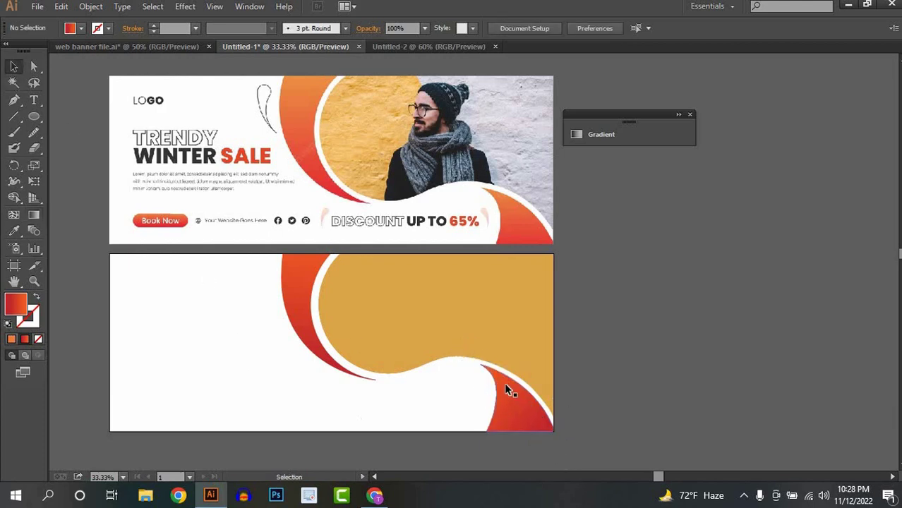
Draw a pill-shaped rounded rectangle near the artboard's lower-left corner, about the size of the reference banner's Book Now button
{"action": "left_click_drag", "start_coordinate": [504, 383], "coordinate": [485, 365]}
{"action": "scroll", "coordinate": [538, 360], "scroll_direction": "down", "scroll_amount": 1}
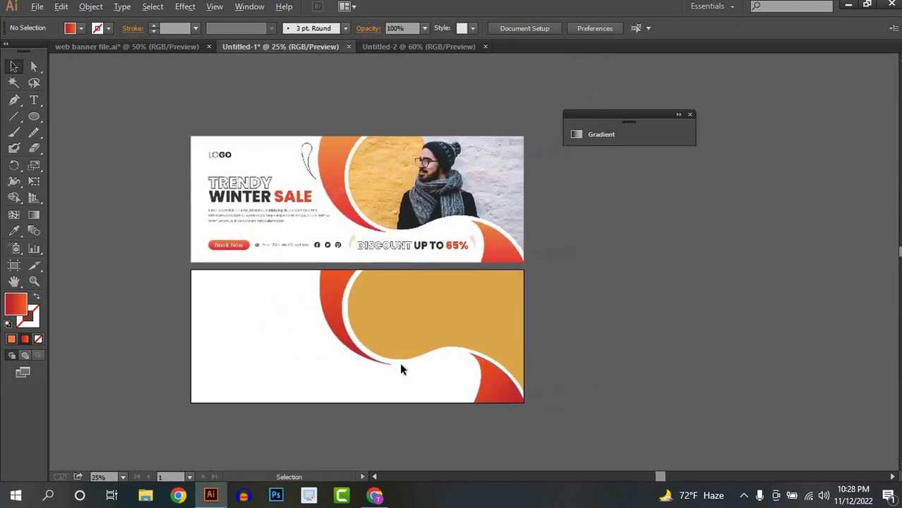
{"action": "scroll", "coordinate": [399, 363], "scroll_direction": "up", "scroll_amount": 1}
{"action": "left_click_drag", "start_coordinate": [428, 361], "coordinate": [433, 364]}
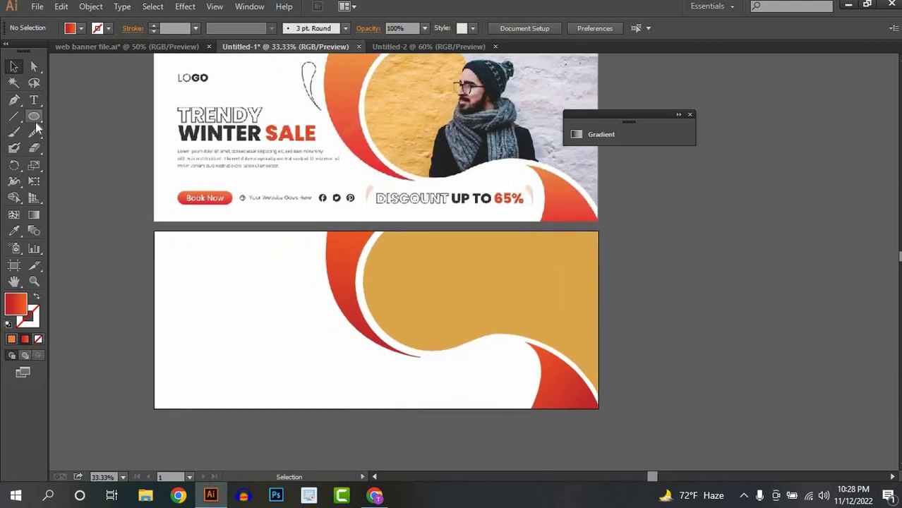
{"action": "left_click_drag", "start_coordinate": [33, 117], "coordinate": [85, 133]}
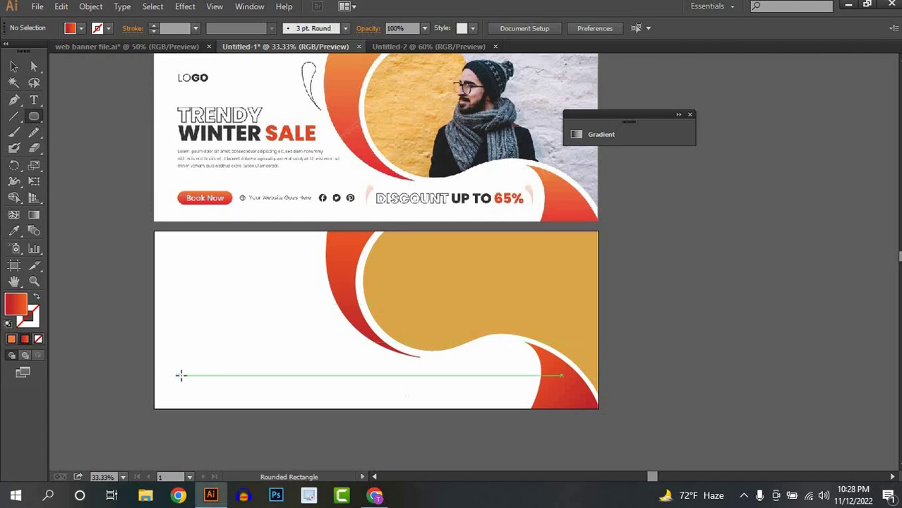
{"action": "left_click_drag", "start_coordinate": [181, 376], "coordinate": [251, 393]}
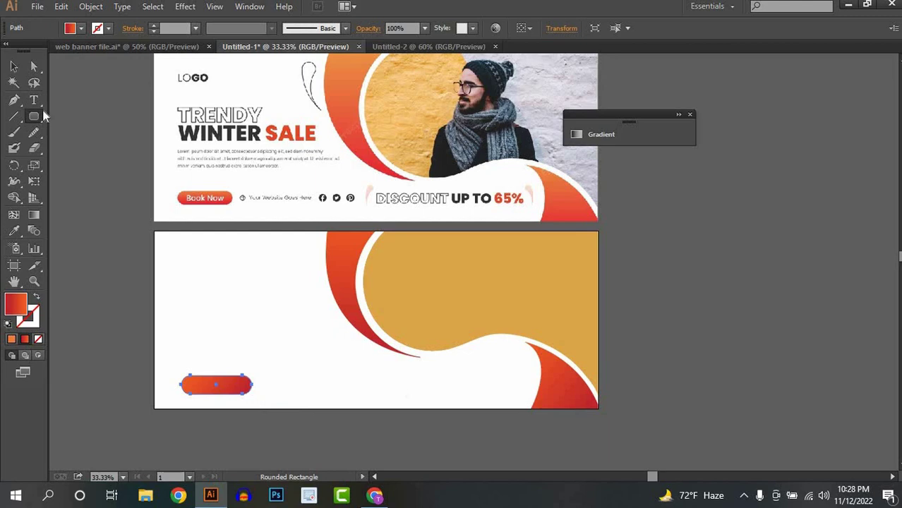
Redirect the rounded button's gradient diagonally, from dark red at its lower left to orange at its upper right
{"action": "left_click", "coordinate": [13, 67]}
{"action": "left_click", "coordinate": [34, 216]}
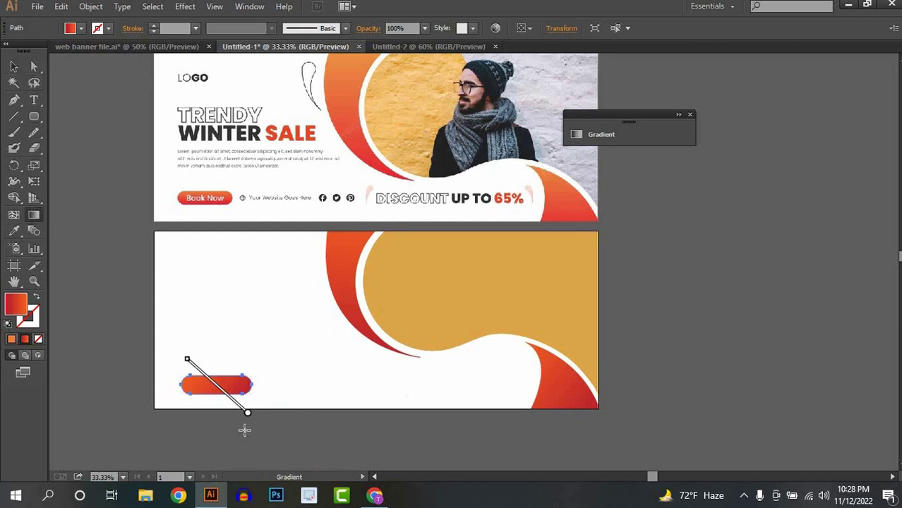
{"action": "mouse_move", "coordinate": [194, 426]}
{"action": "left_mouse_down"}
{"action": "mouse_move", "coordinate": [252, 368]}
{"action": "mouse_move", "coordinate": [240, 356]}
{"action": "left_mouse_up"}
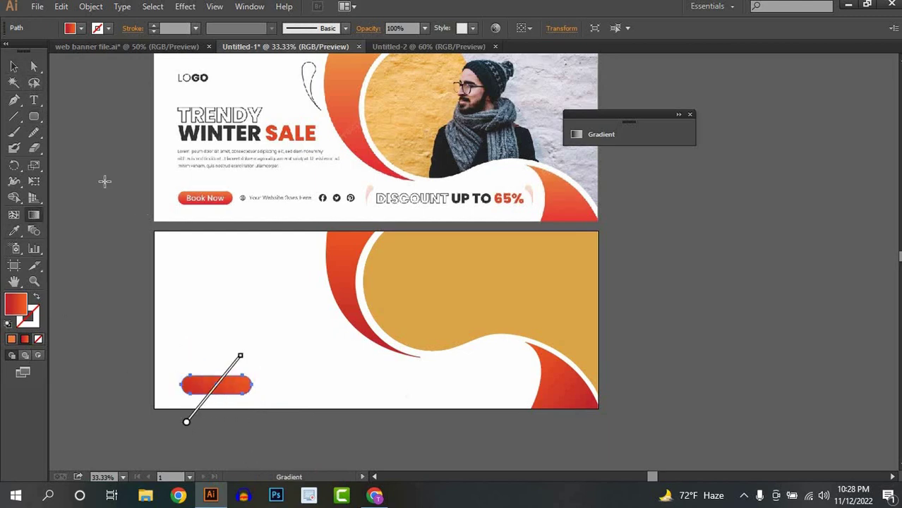
{"action": "left_click", "coordinate": [14, 67]}
{"action": "left_click", "coordinate": [215, 286]}
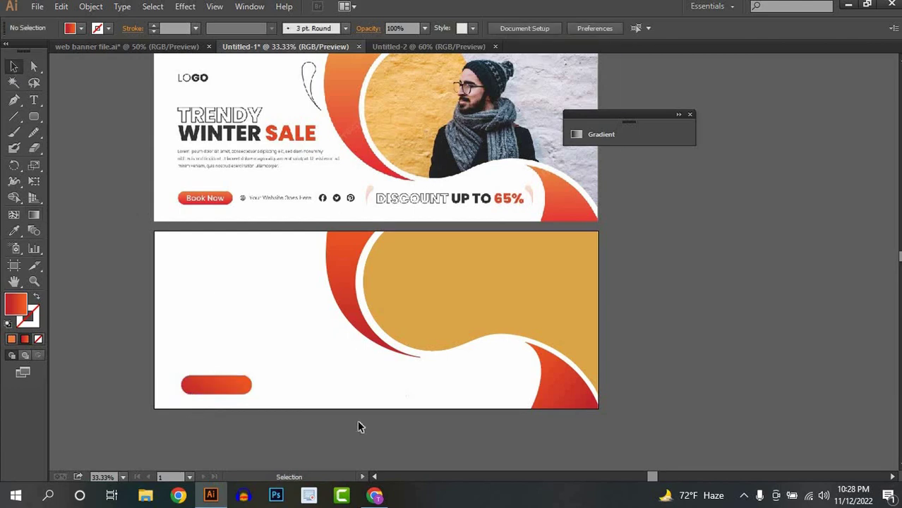
Switch to Chrome and run a Google image search for "man picture" in a new tab
{"action": "scroll", "coordinate": [443, 254], "scroll_direction": "up", "scroll_amount": 1}
{"action": "left_click", "coordinate": [374, 497]}
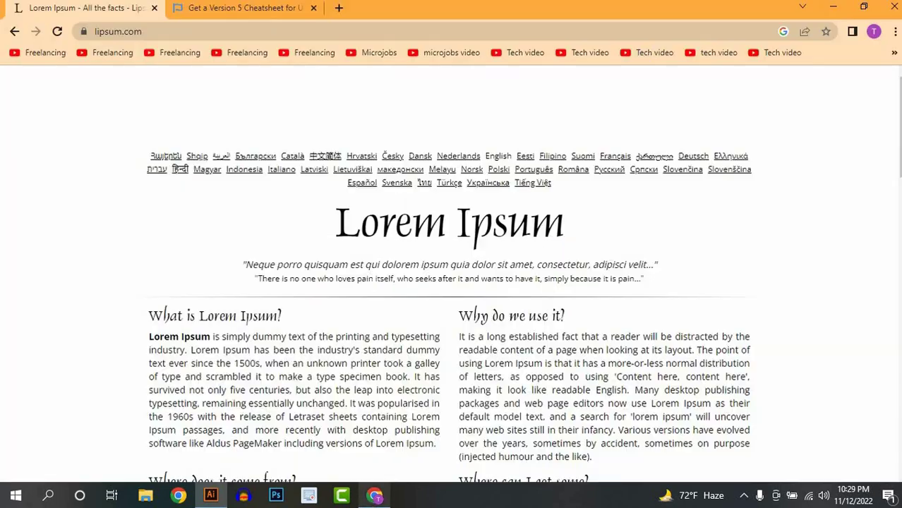
{"action": "left_click", "coordinate": [337, 9]}
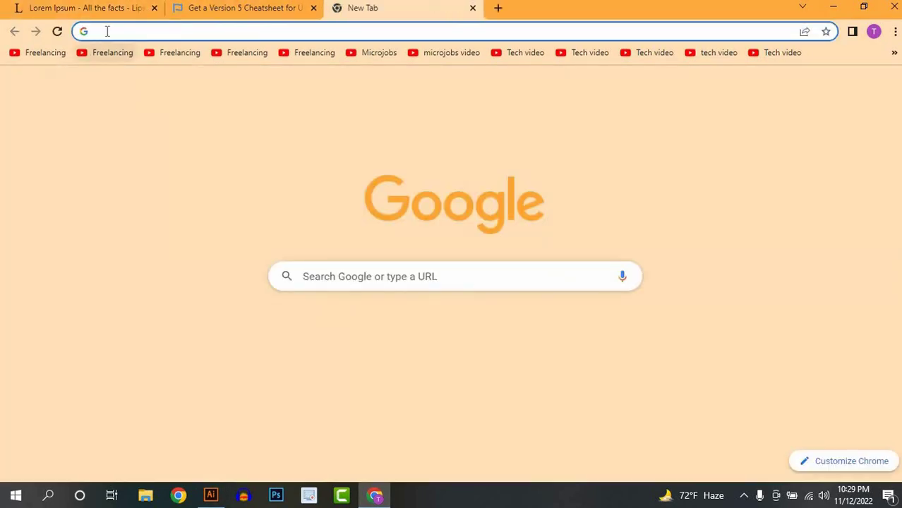
{"action": "type", "text": "man p"}
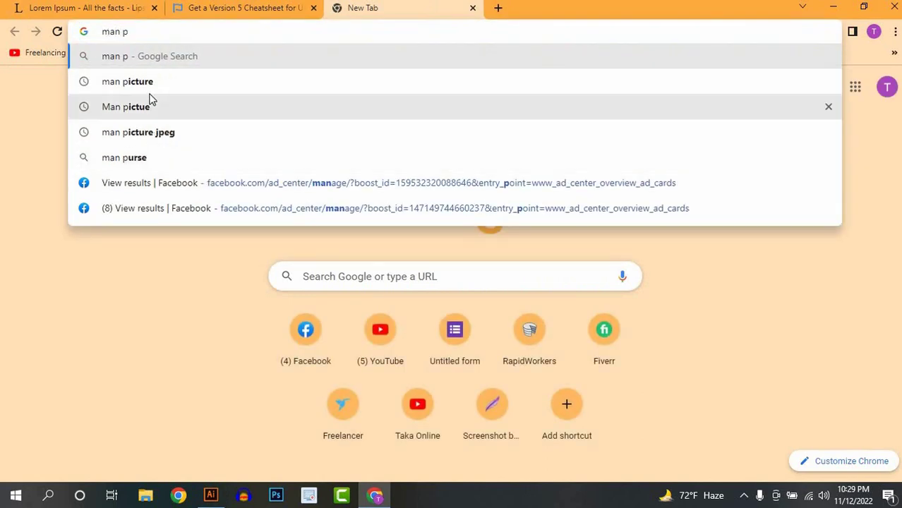
{"action": "left_click", "coordinate": [146, 83]}
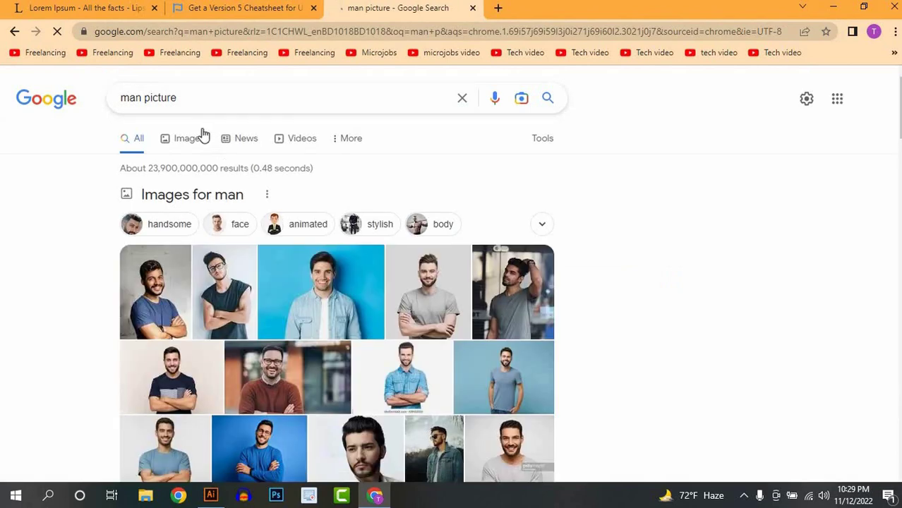
{"action": "left_click", "coordinate": [201, 141]}
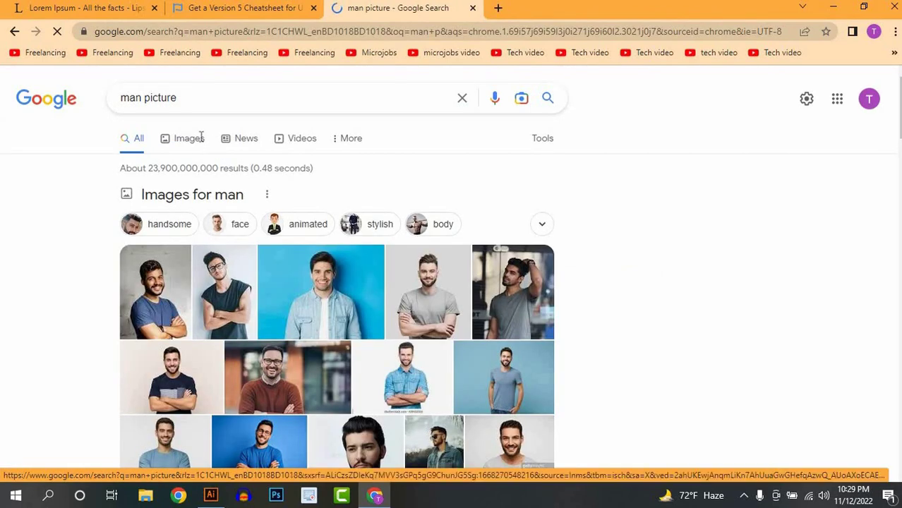
Find the Pexels photo of the man with glasses and a tan coat in the image results and copy the image
{"action": "scroll", "coordinate": [535, 336], "scroll_direction": "down", "scroll_amount": 4}
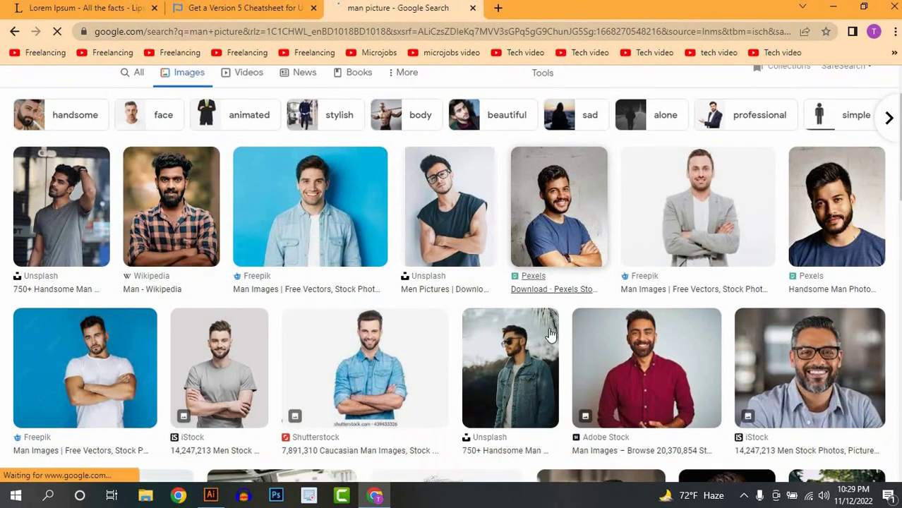
{"action": "scroll", "coordinate": [570, 371], "scroll_direction": "down", "scroll_amount": 5}
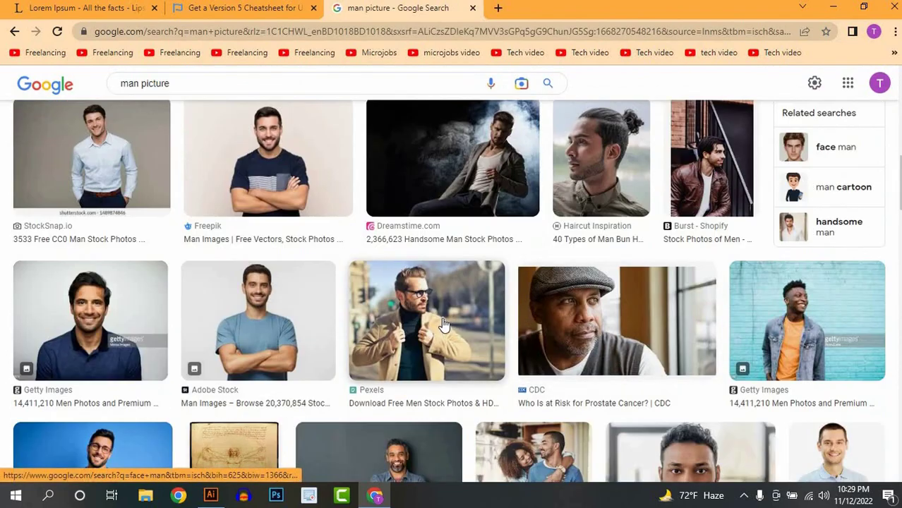
{"action": "left_click", "coordinate": [443, 324]}
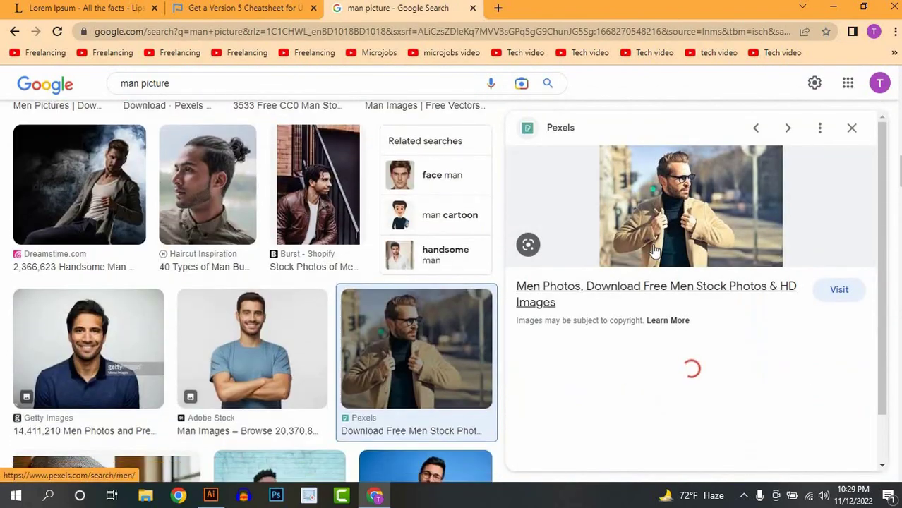
{"action": "right_click", "coordinate": [633, 188]}
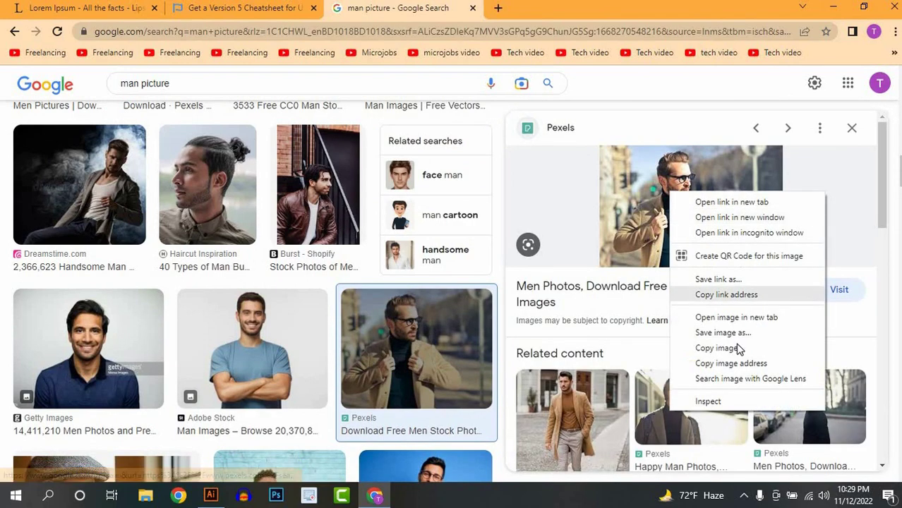
{"action": "left_click", "coordinate": [731, 348]}
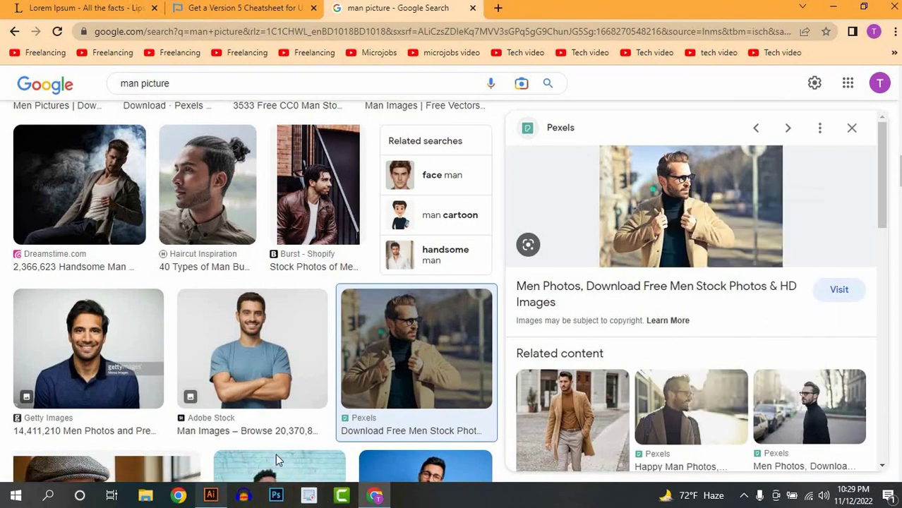
Switch to Illustrator and try the copied photo over the curved image area, enlarged to about 1179 × 785 px, and delete it
{"action": "left_click", "coordinate": [210, 496]}
{"action": "key", "text": "ctrl+v"}
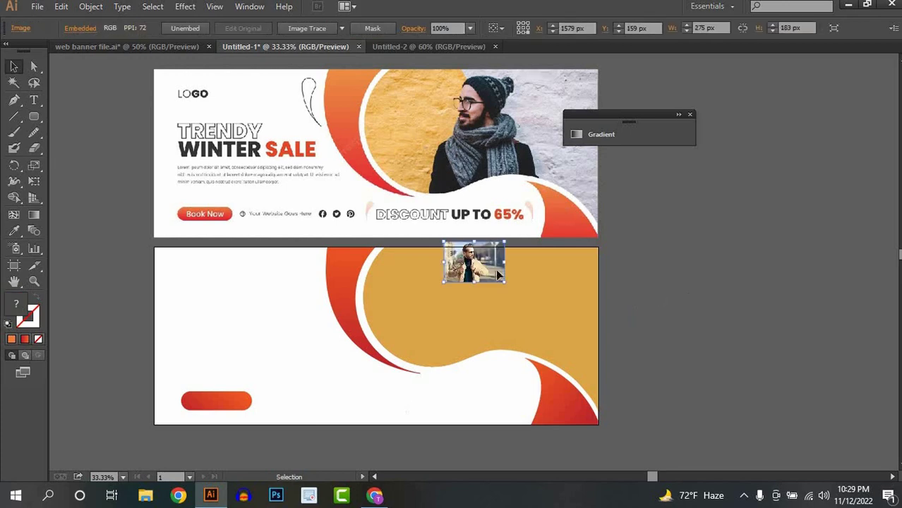
{"action": "left_click_drag", "start_coordinate": [442, 269], "coordinate": [336, 274]}
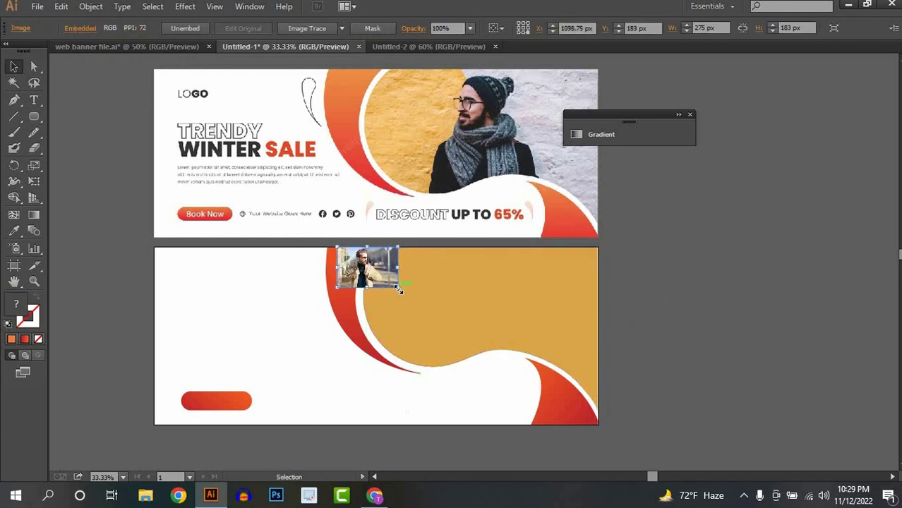
{"action": "left_click_drag", "start_coordinate": [400, 290], "coordinate": [619, 425]}
{"action": "left_click_drag", "start_coordinate": [490, 382], "coordinate": [499, 359]}
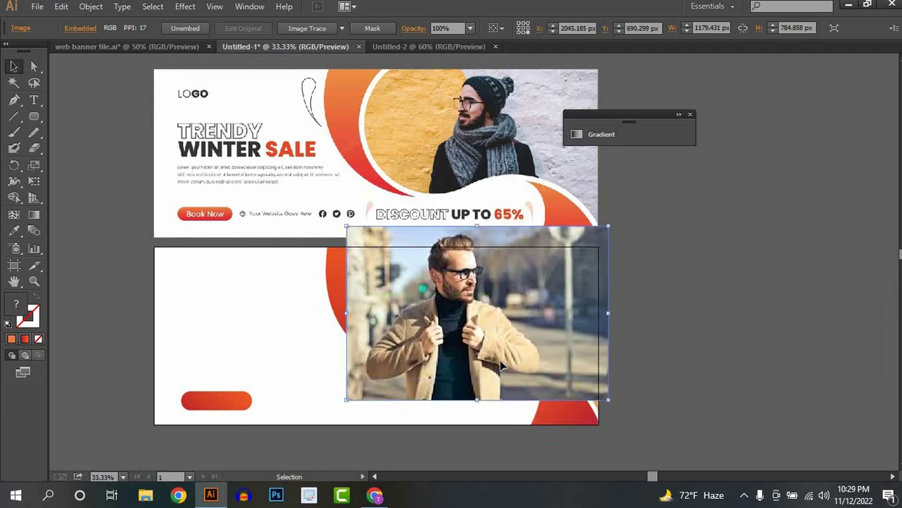
{"action": "key", "text": "Delete"}
Switch to Chrome and preview other photos further down the results, including the CDC portrait and the Gray Man still
{"action": "left_click", "coordinate": [376, 498]}
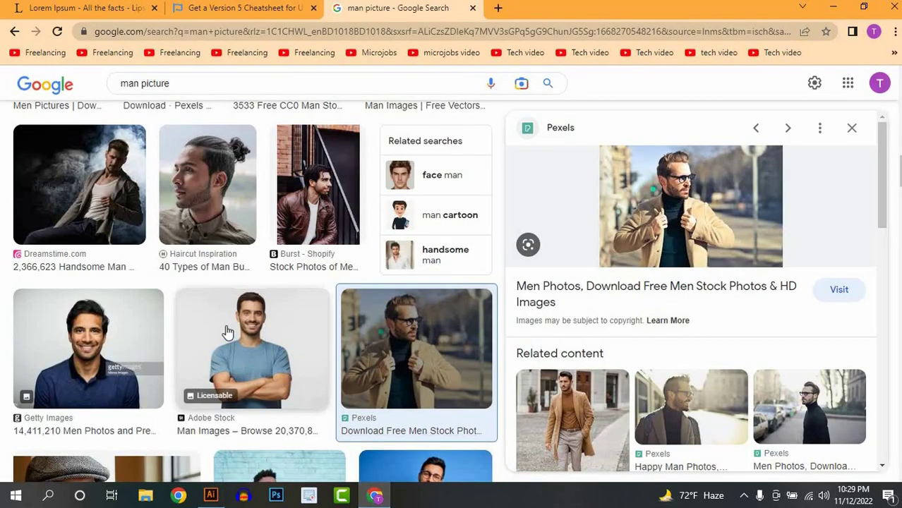
{"action": "scroll", "coordinate": [227, 331], "scroll_direction": "down", "scroll_amount": 2}
{"action": "scroll", "coordinate": [226, 330], "scroll_direction": "down", "scroll_amount": 3}
{"action": "left_click", "coordinate": [154, 258]}
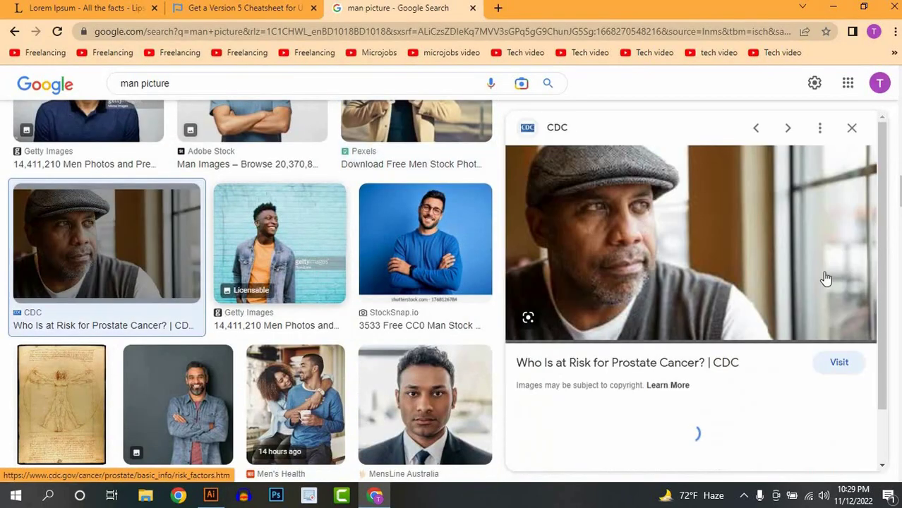
{"action": "scroll", "coordinate": [572, 357], "scroll_direction": "down", "scroll_amount": 5}
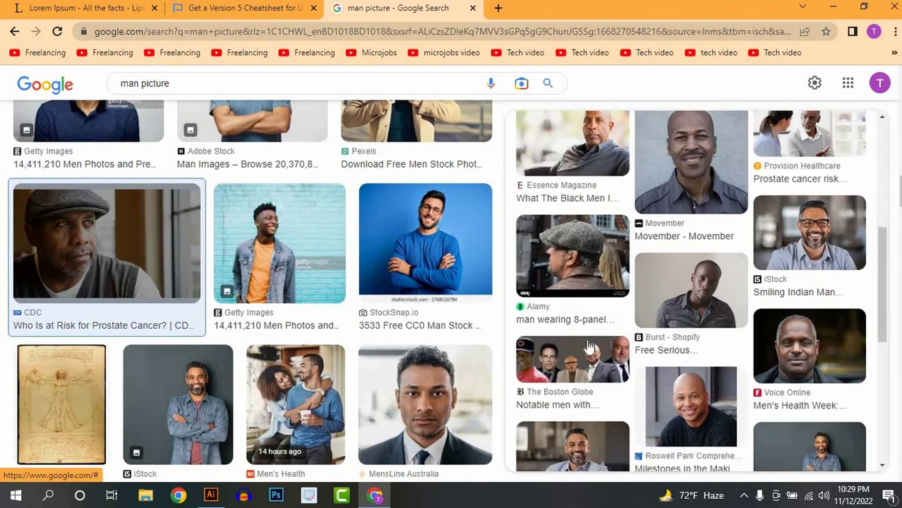
{"action": "scroll", "coordinate": [572, 356], "scroll_direction": "up", "scroll_amount": 5}
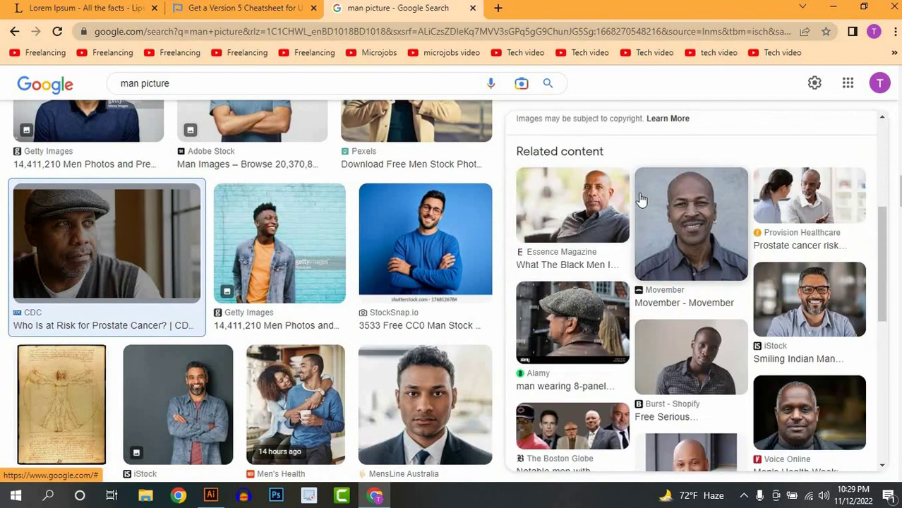
{"action": "scroll", "coordinate": [298, 298], "scroll_direction": "down", "scroll_amount": 3}
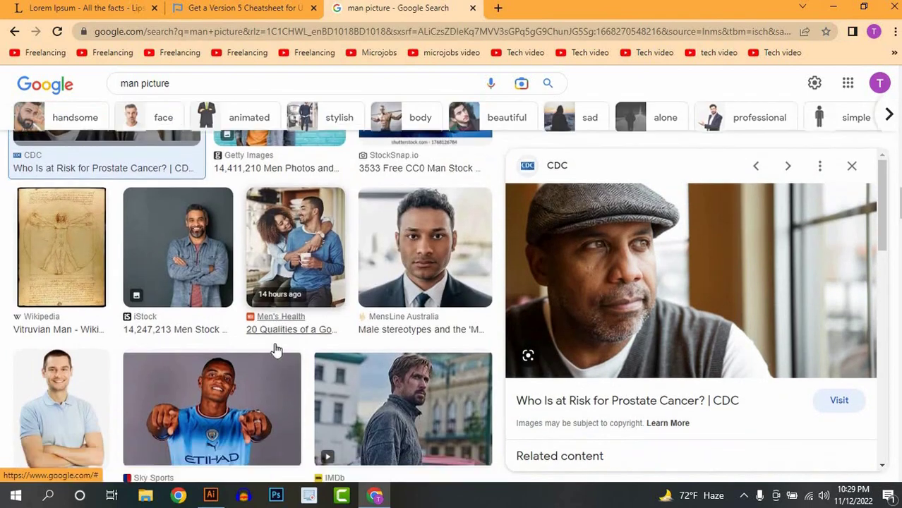
{"action": "scroll", "coordinate": [277, 350], "scroll_direction": "down", "scroll_amount": 2}
{"action": "left_click", "coordinate": [447, 293]}
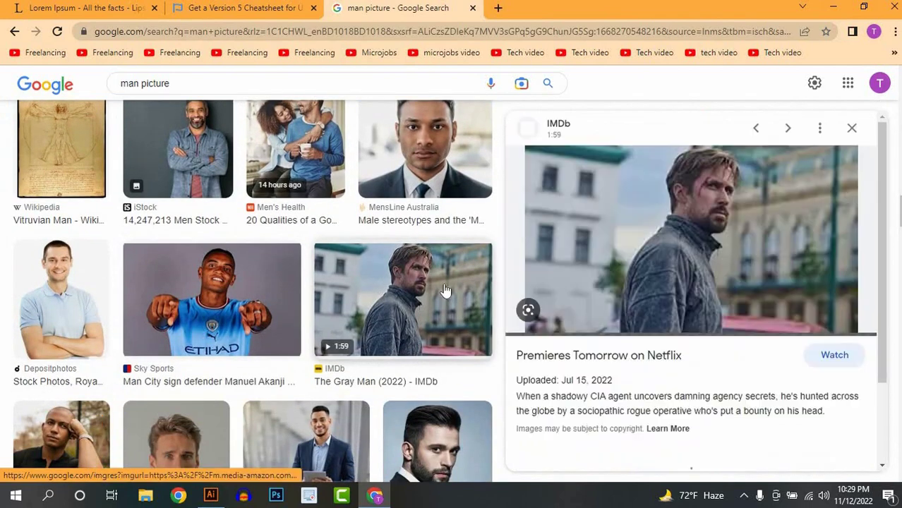
{"action": "right_click", "coordinate": [695, 196]}
Compare more candidates in the man picture results, including the Dreamstime, Shutterstock businessman and Iron Man images
{"action": "scroll", "coordinate": [241, 236], "scroll_direction": "up", "scroll_amount": 5}
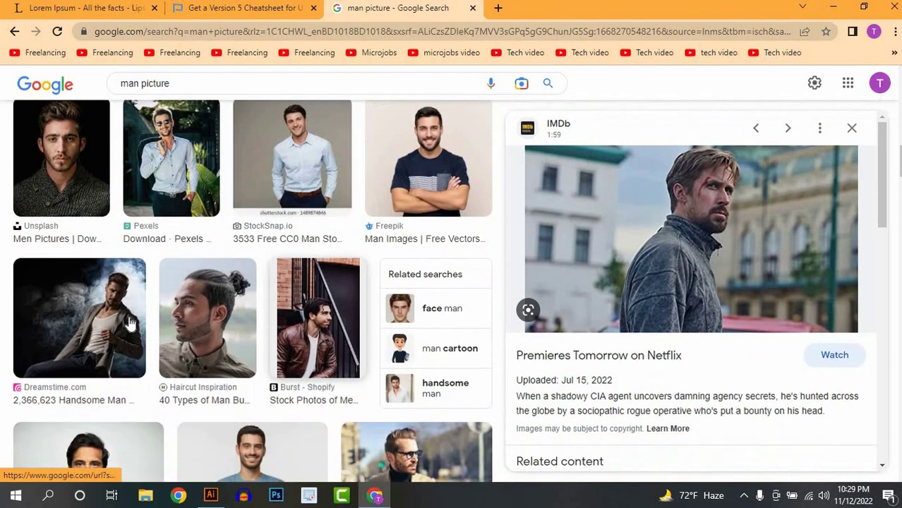
{"action": "scroll", "coordinate": [105, 325], "scroll_direction": "down", "scroll_amount": 1}
{"action": "left_click", "coordinate": [101, 332]}
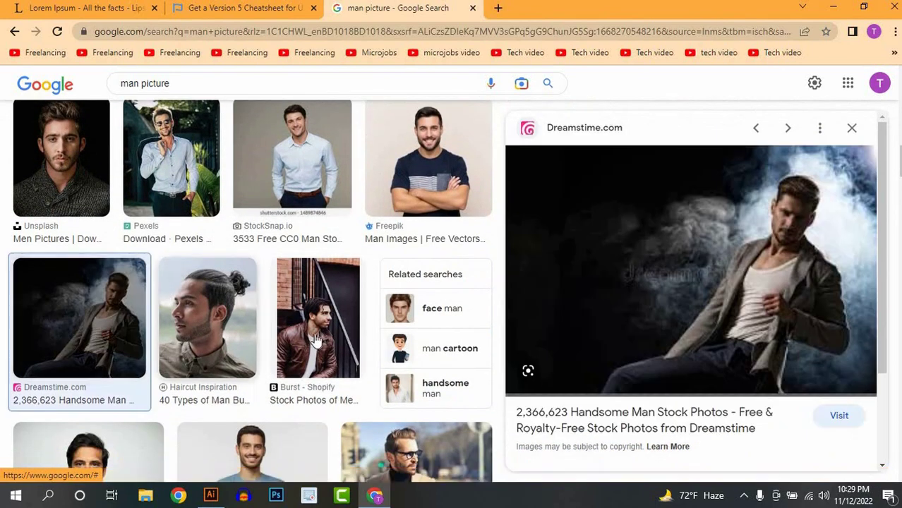
{"action": "scroll", "coordinate": [101, 332], "scroll_direction": "down", "scroll_amount": 3}
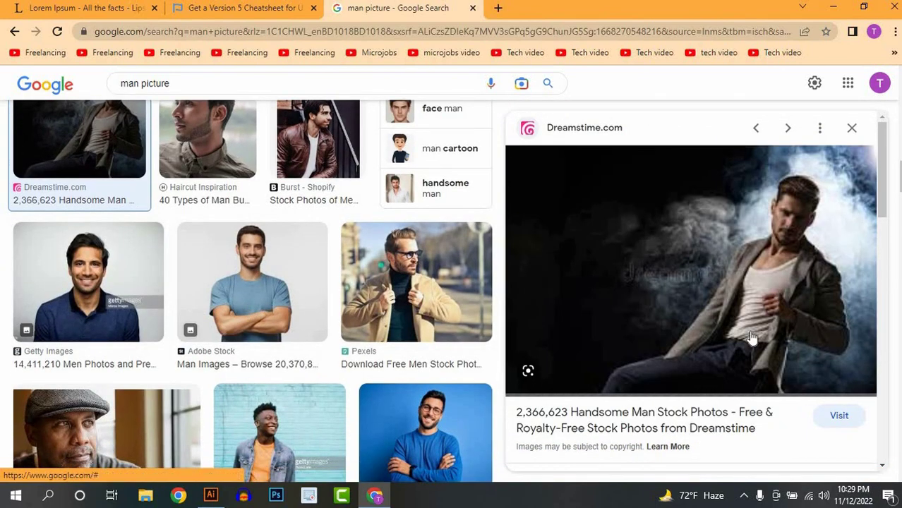
{"action": "scroll", "coordinate": [753, 337], "scroll_direction": "down", "scroll_amount": 1}
{"action": "scroll", "coordinate": [660, 288], "scroll_direction": "down", "scroll_amount": 3}
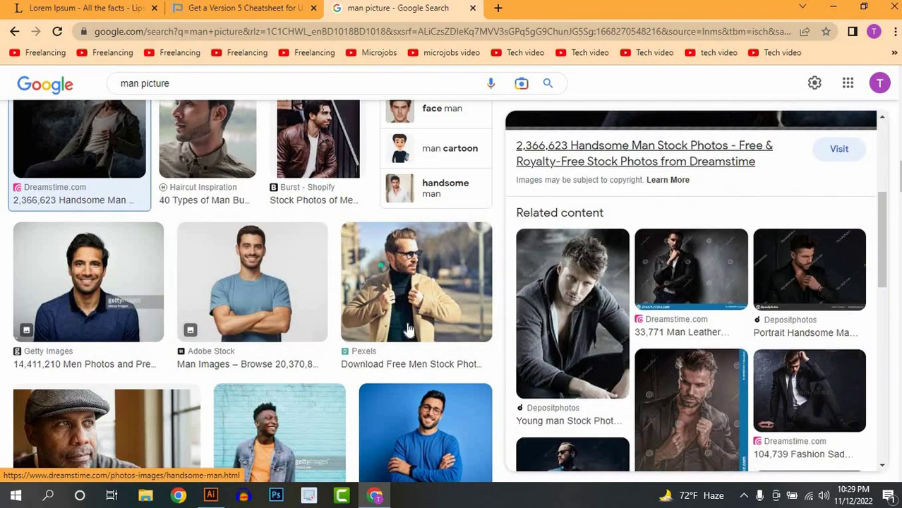
{"action": "scroll", "coordinate": [408, 330], "scroll_direction": "down", "scroll_amount": 3}
{"action": "scroll", "coordinate": [310, 280], "scroll_direction": "down", "scroll_amount": 2}
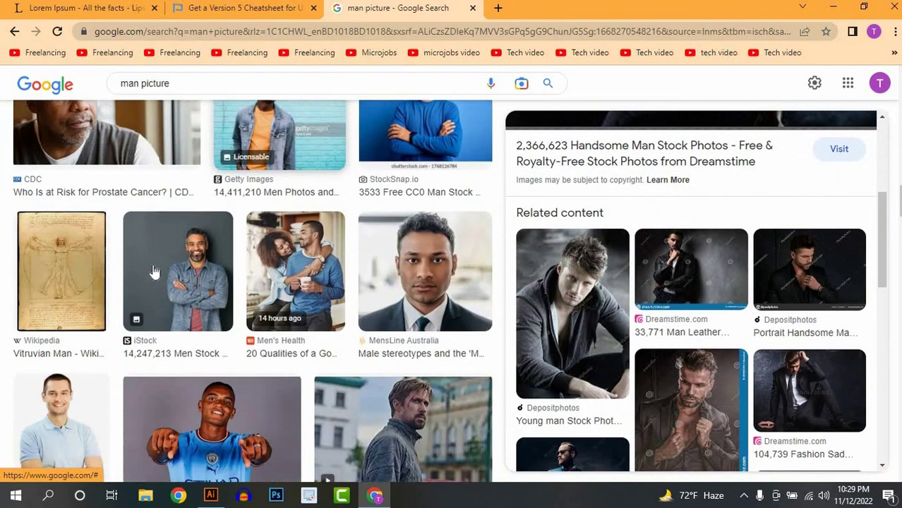
{"action": "scroll", "coordinate": [312, 325], "scroll_direction": "down", "scroll_amount": 2}
{"action": "scroll", "coordinate": [375, 322], "scroll_direction": "down", "scroll_amount": 2}
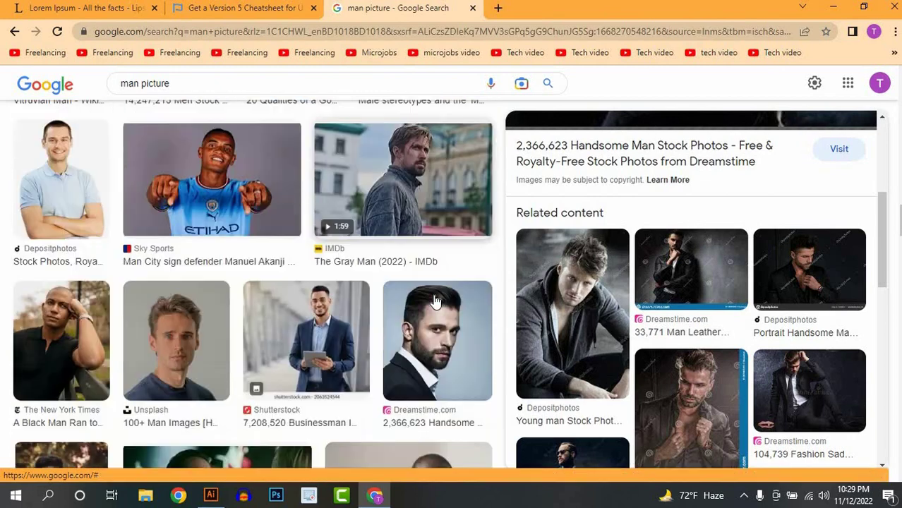
{"action": "left_click", "coordinate": [311, 332]}
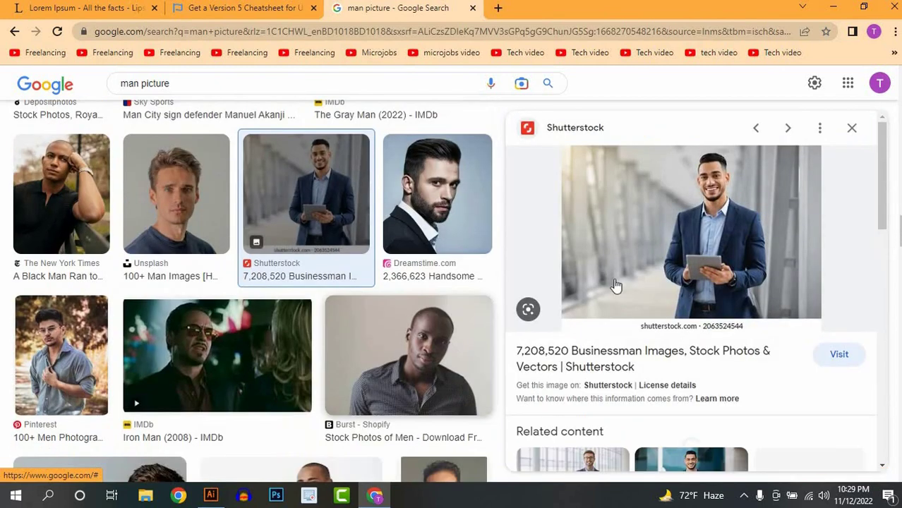
{"action": "left_click", "coordinate": [218, 375]}
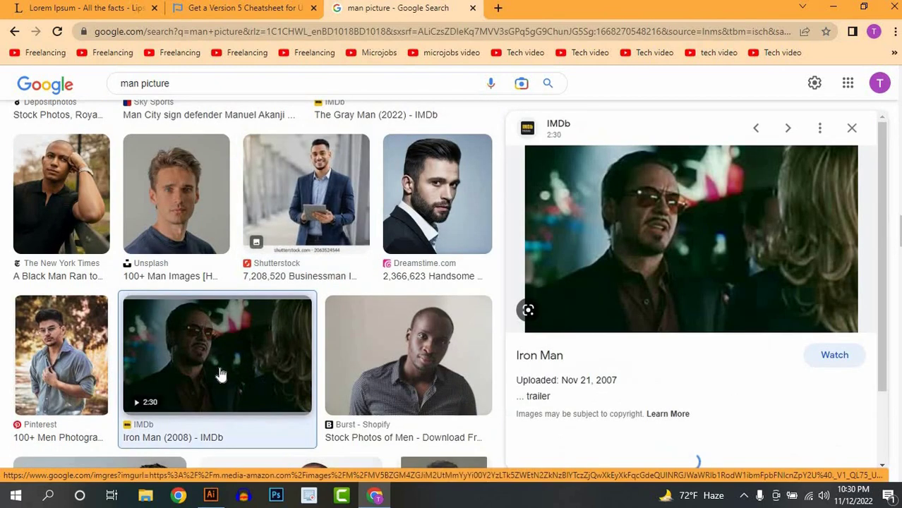
{"action": "scroll", "coordinate": [168, 344], "scroll_direction": "up", "scroll_amount": 6}
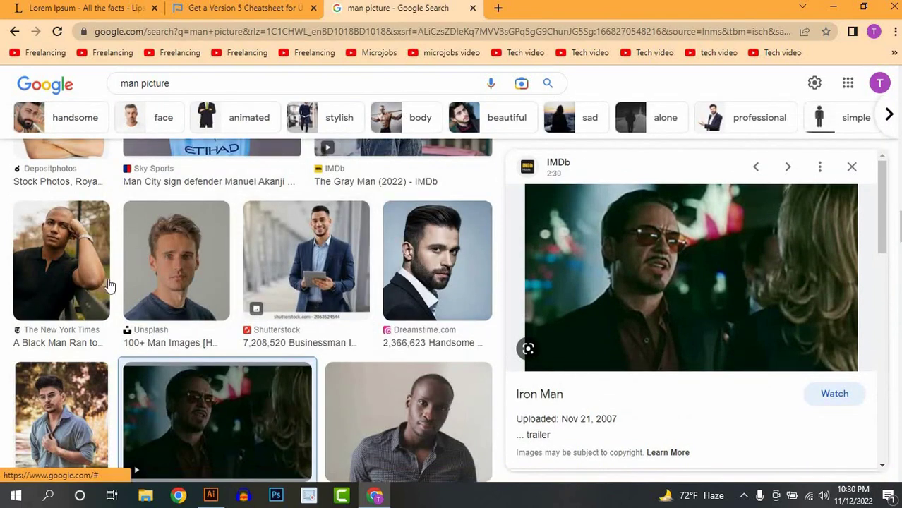
{"action": "scroll", "coordinate": [129, 262], "scroll_direction": "up", "scroll_amount": 5}
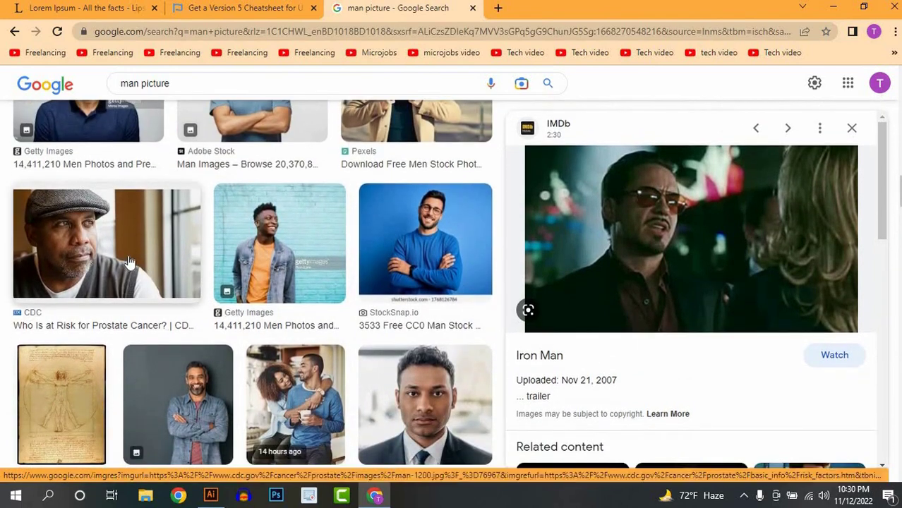
Copy the CDC photo of the man in a flat cap and paste it into the Illustrator banner document
{"action": "left_click", "coordinate": [129, 263]}
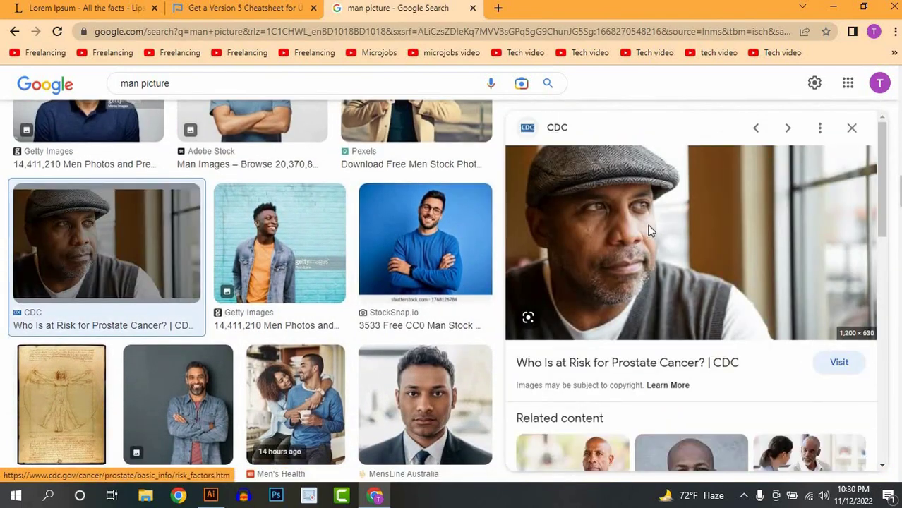
{"action": "right_click", "coordinate": [650, 231]}
{"action": "left_click", "coordinate": [712, 380]}
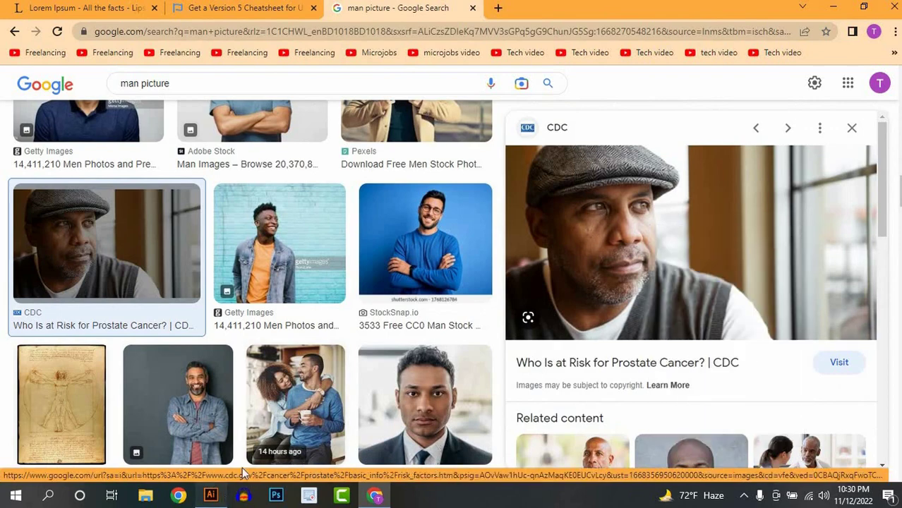
{"action": "left_click", "coordinate": [210, 495]}
{"action": "key", "text": "ctrl+v"}
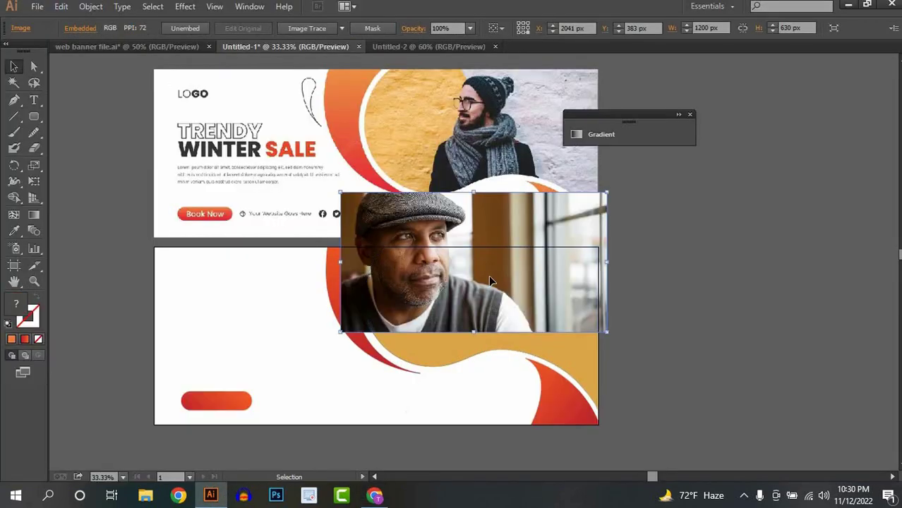
Reflect the pasted photo about the vertical axis, align it to the artboard's upper-right corner and enlarge it to about 1437 × 754 px
{"action": "left_click_drag", "start_coordinate": [491, 281], "coordinate": [488, 319]}
{"action": "right_click", "coordinate": [487, 320]}
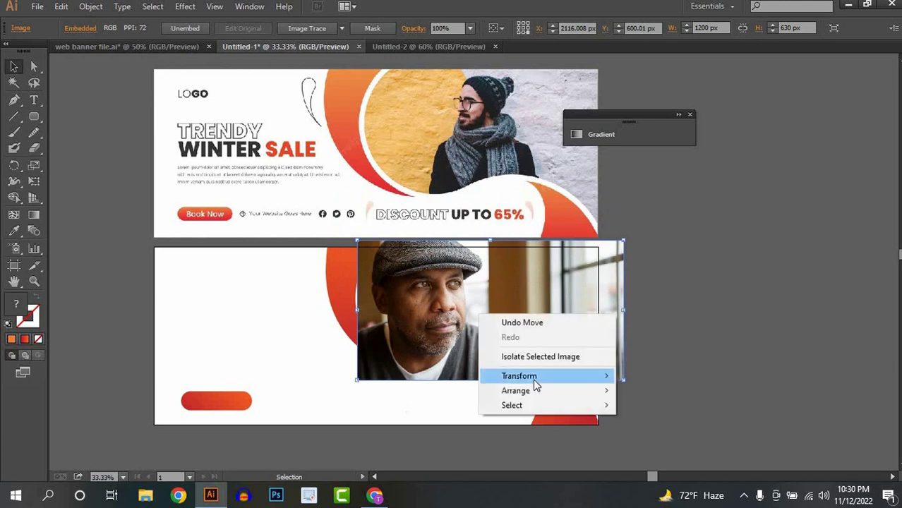
{"action": "mouse_move", "coordinate": [535, 383]}
{"action": "left_click", "coordinate": [650, 427]}
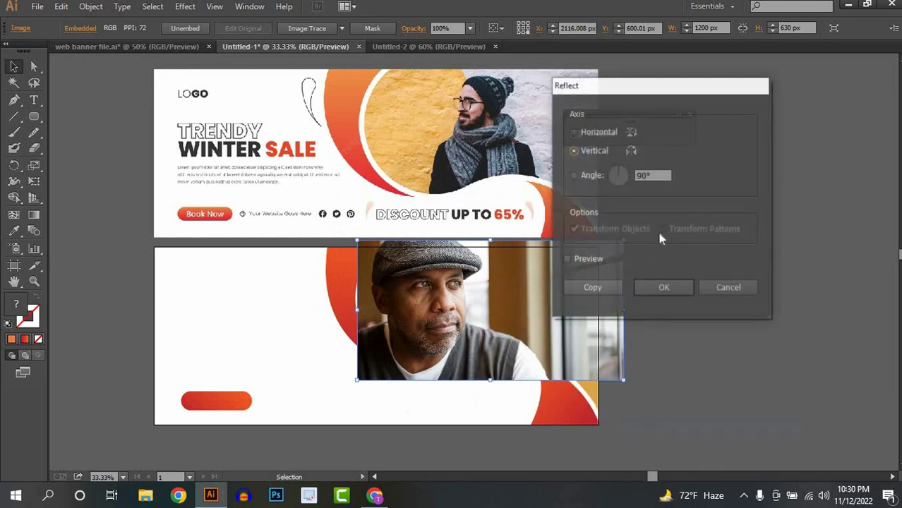
{"action": "left_click", "coordinate": [667, 288]}
{"action": "mouse_move", "coordinate": [456, 316]}
{"action": "left_mouse_down"}
{"action": "mouse_move", "coordinate": [430, 315]}
{"action": "mouse_move", "coordinate": [461, 322]}
{"action": "left_mouse_up"}
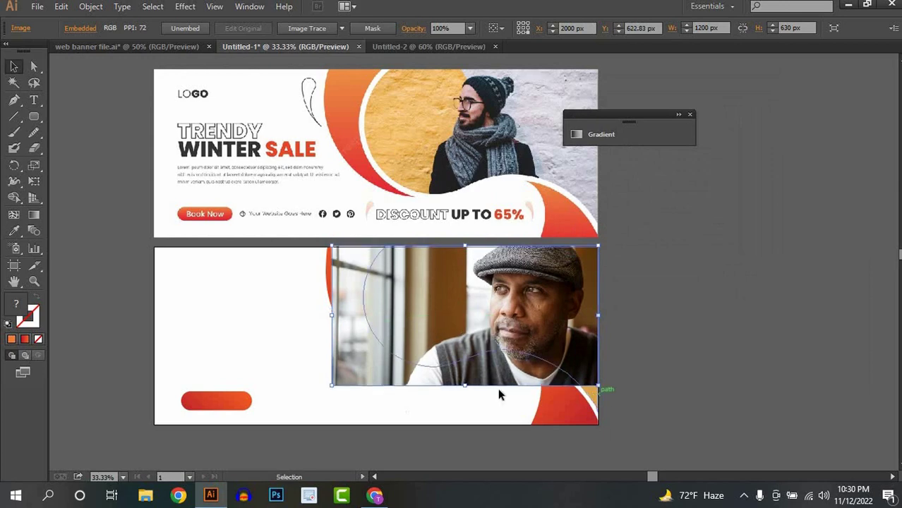
{"action": "left_click_drag", "start_coordinate": [333, 387], "coordinate": [281, 414]}
Send the photo to the back and clip it with the golden curved shape using a clipping mask
{"action": "right_click", "coordinate": [468, 293]}
{"action": "mouse_move", "coordinate": [511, 369]}
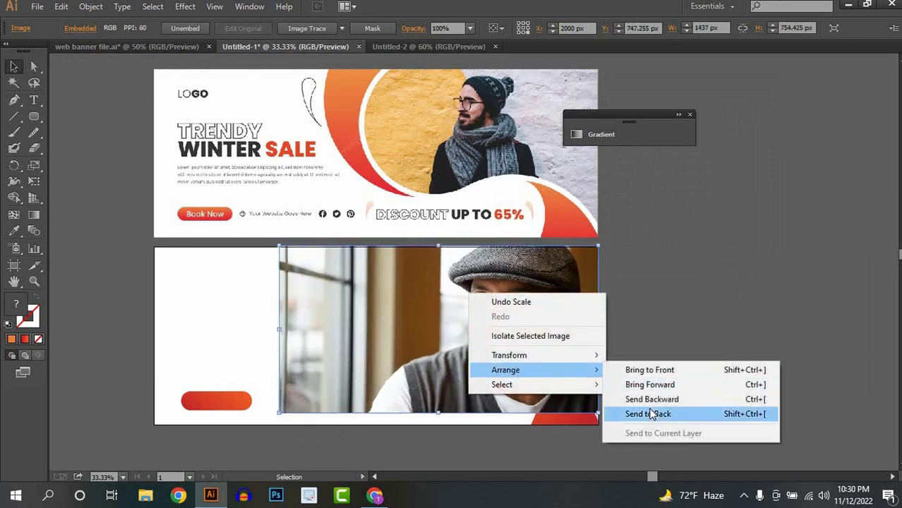
{"action": "left_click", "coordinate": [654, 412]}
{"action": "right_click", "coordinate": [553, 309]}
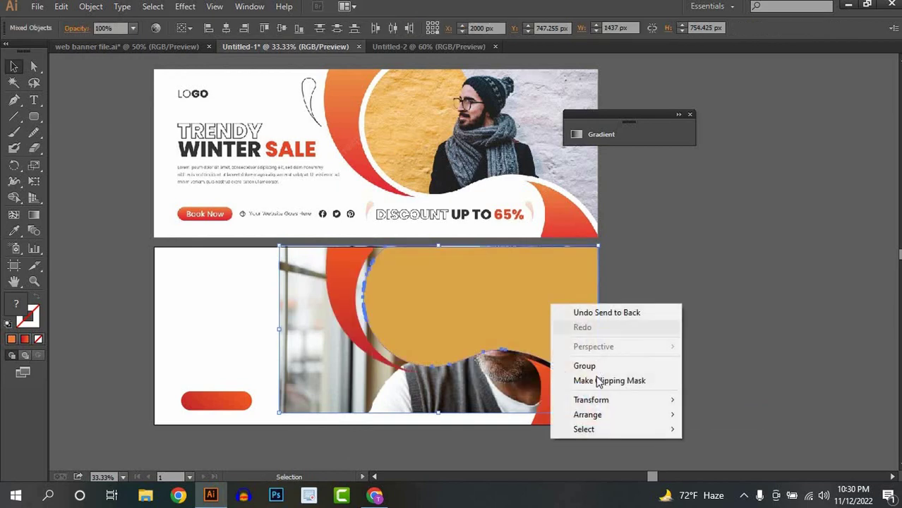
{"action": "left_click", "coordinate": [597, 380]}
{"action": "left_click", "coordinate": [686, 324]}
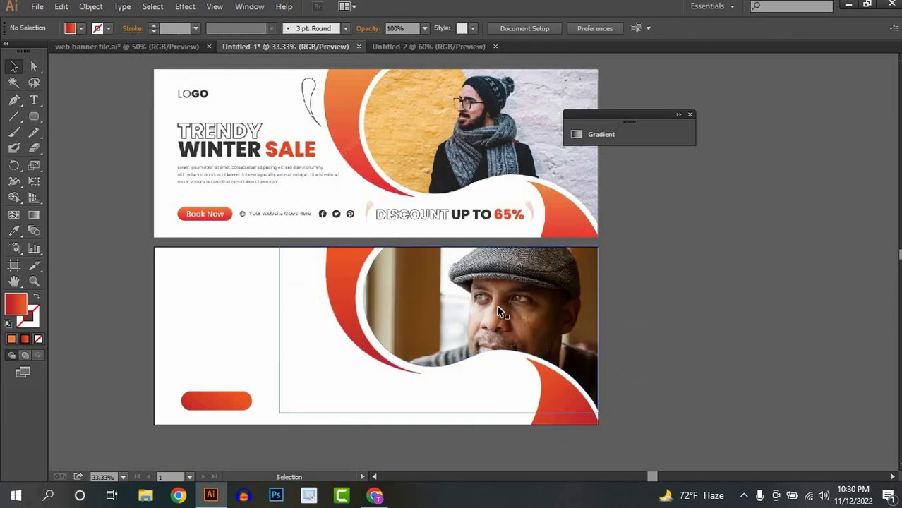
Inside the clip group, move the photo up and enlarge it so the man's face fills the curved area
{"action": "double_click", "coordinate": [518, 304]}
{"action": "left_click", "coordinate": [518, 304]}
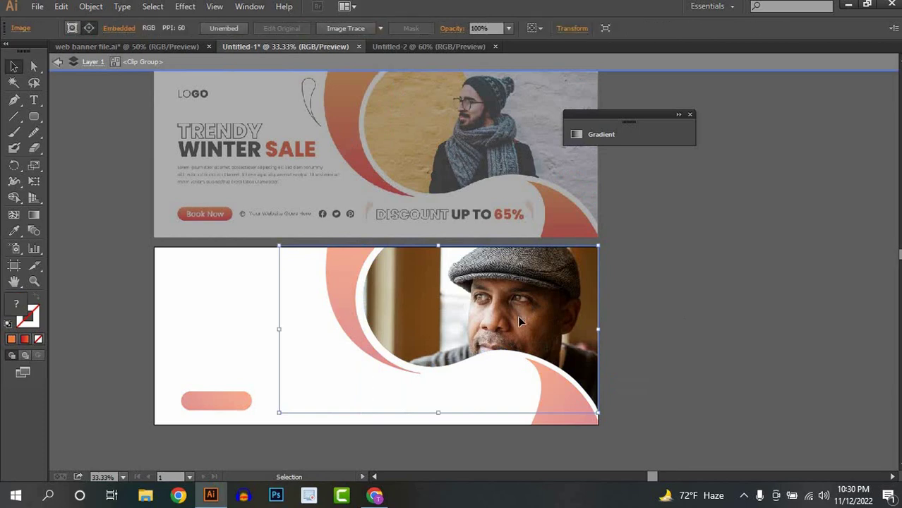
{"action": "left_click_drag", "start_coordinate": [536, 329], "coordinate": [538, 307]}
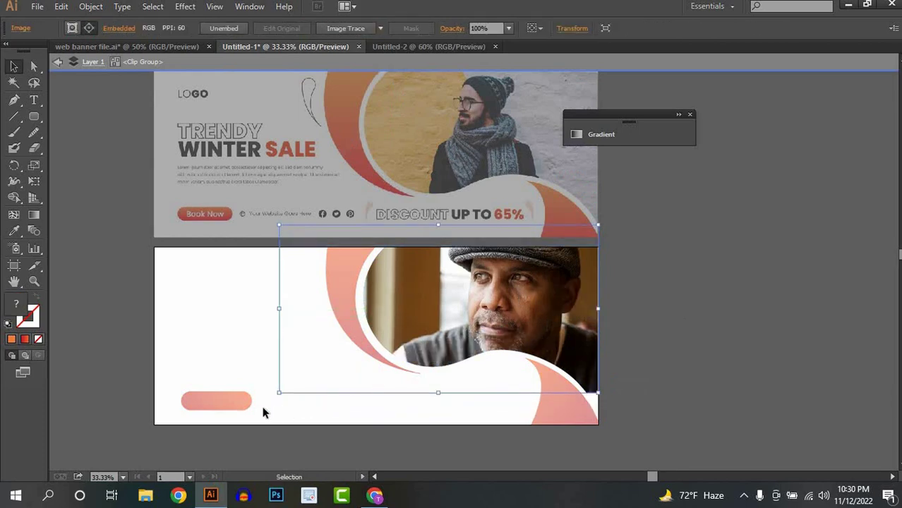
{"action": "left_click_drag", "start_coordinate": [275, 399], "coordinate": [229, 419]}
{"action": "double_click", "coordinate": [682, 315]}
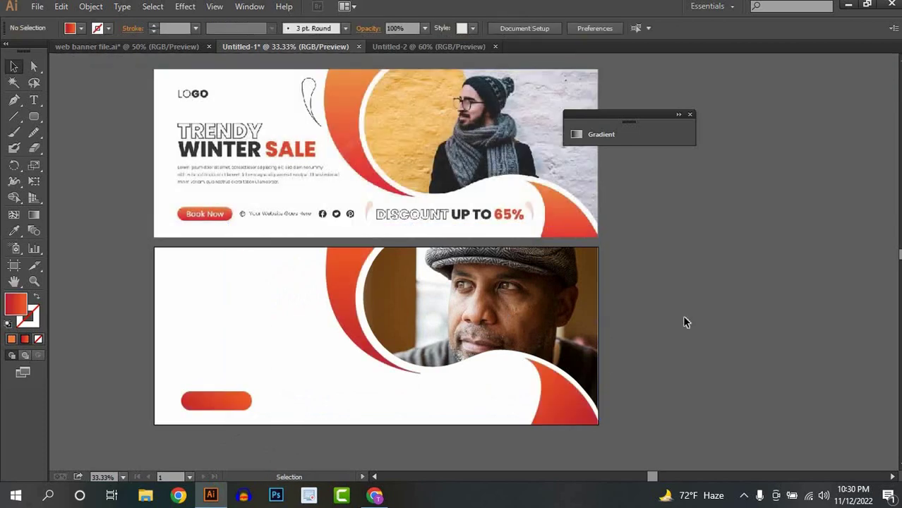
Show the rulers and place a vertical guide along the left edge of the red rounded button
{"action": "scroll", "coordinate": [449, 381], "scroll_direction": "left", "scroll_amount": 2}
{"action": "scroll", "coordinate": [510, 378], "scroll_direction": "down", "scroll_amount": 1}
{"action": "left_click_drag", "start_coordinate": [509, 377], "coordinate": [485, 402]}
{"action": "scroll", "coordinate": [469, 379], "scroll_direction": "up", "scroll_amount": 1}
{"action": "scroll", "coordinate": [506, 385], "scroll_direction": "left", "scroll_amount": 1}
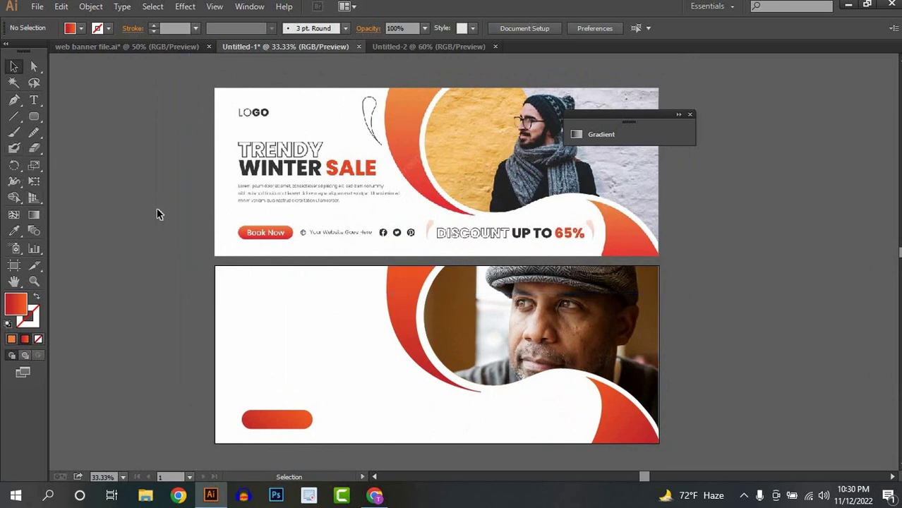
{"action": "key", "text": "ctrl+r"}
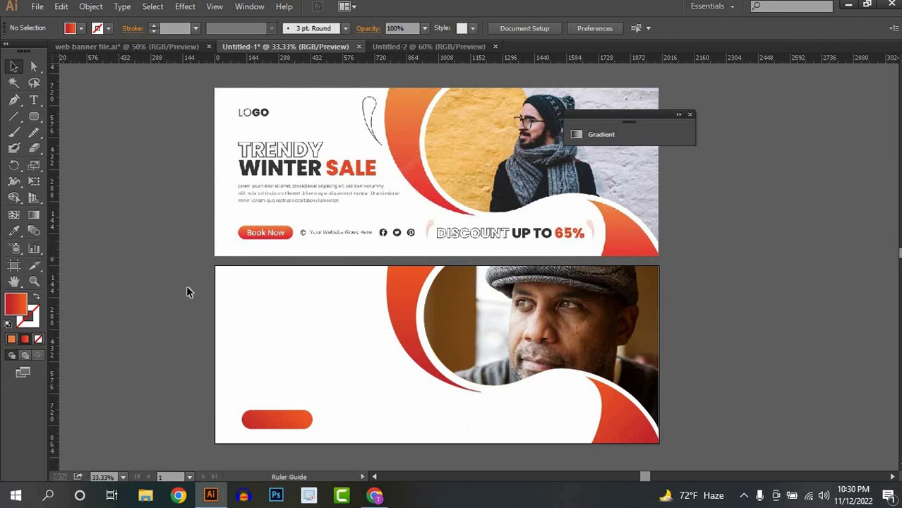
{"action": "left_click_drag", "start_coordinate": [235, 302], "coordinate": [242, 303]}
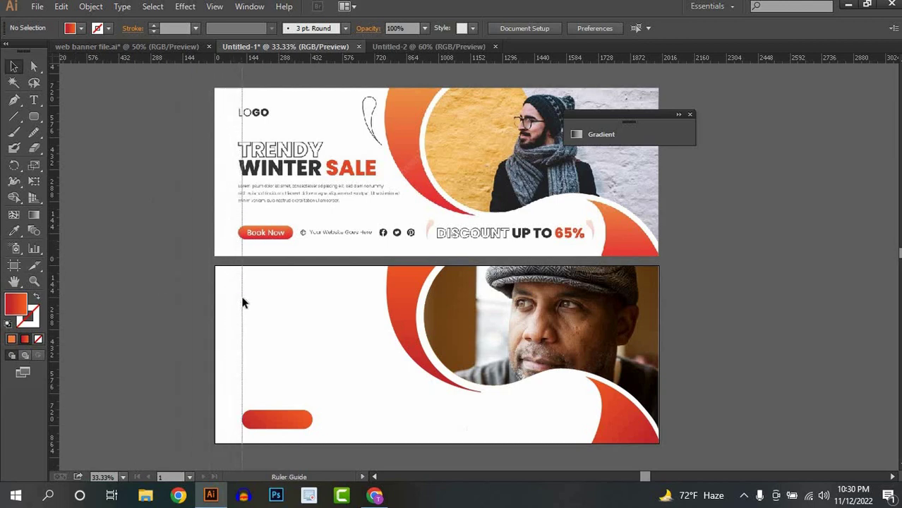
Add the text "Logo" at the vertical guide near the blank banner's upper-left corner and set its font to Montserrat Bold
{"action": "left_click", "coordinate": [34, 99]}
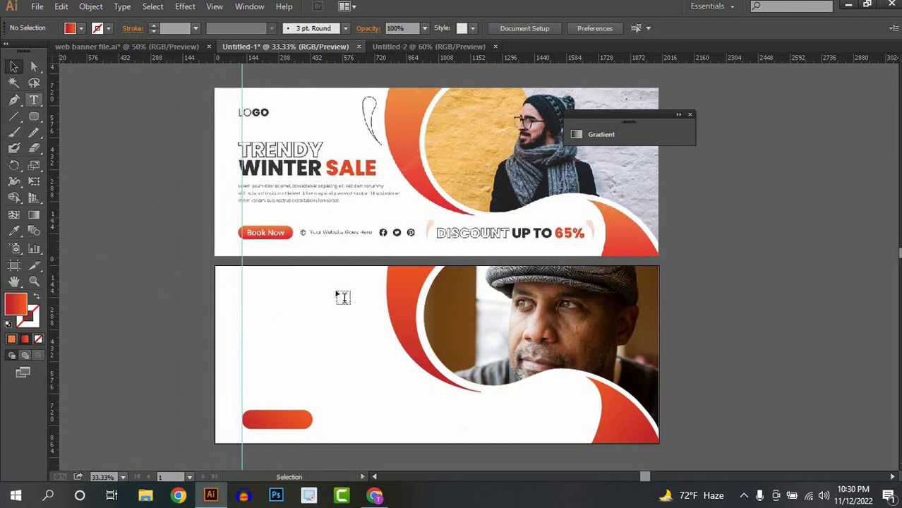
{"action": "left_click", "coordinate": [281, 294]}
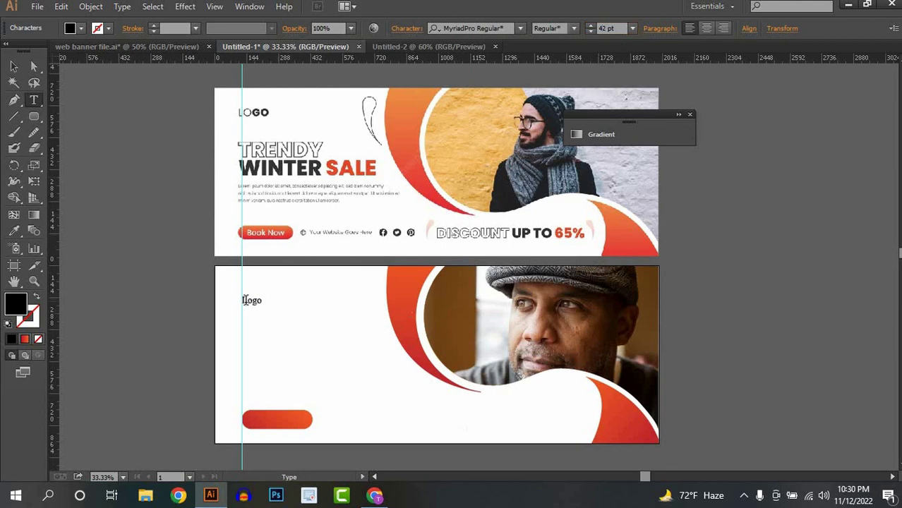
{"action": "left_click", "coordinate": [13, 68]}
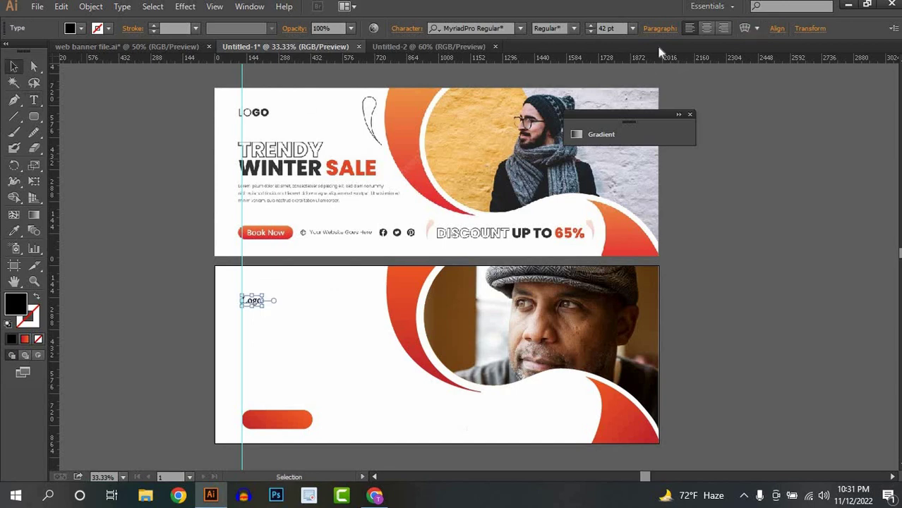
{"action": "left_click", "coordinate": [520, 29]}
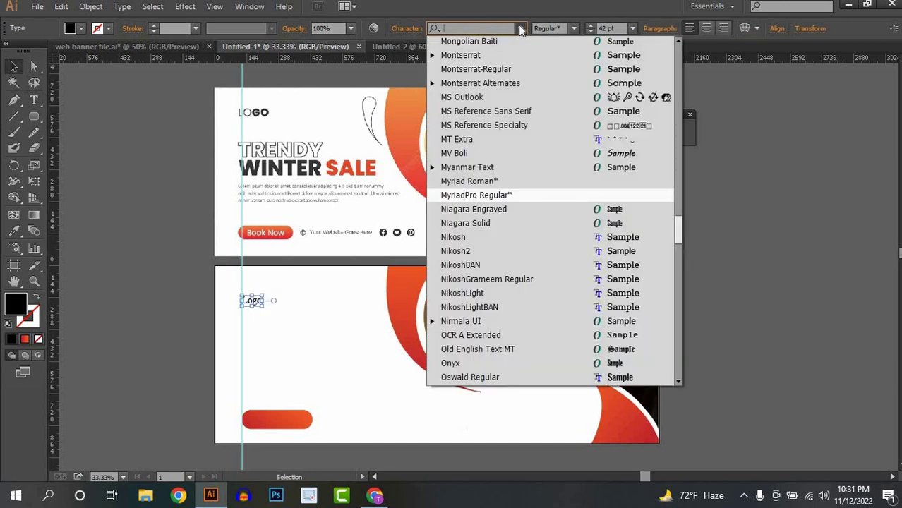
{"action": "type", "text": "mont"}
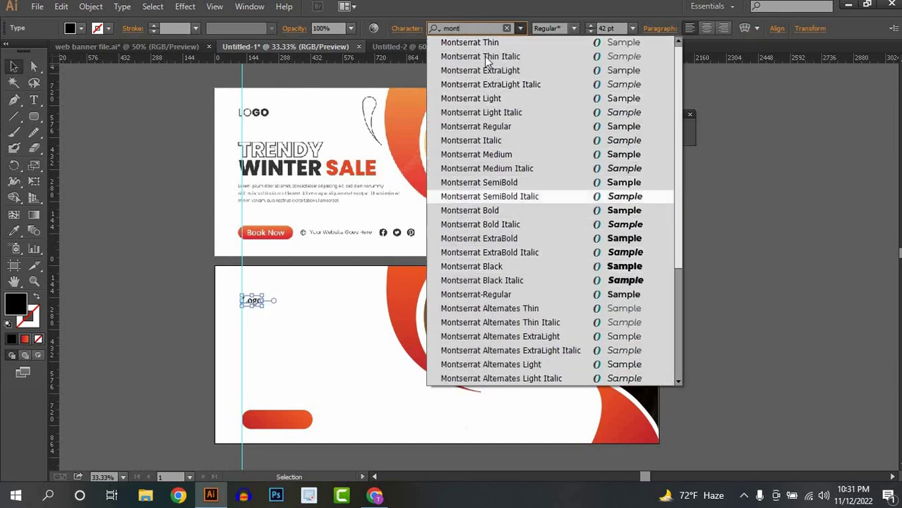
{"action": "left_click", "coordinate": [498, 211]}
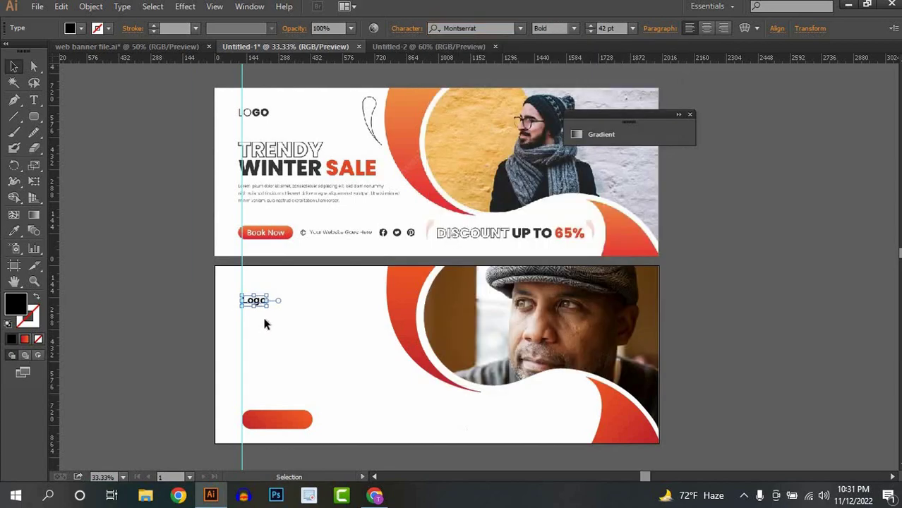
Enlarge the Logo text to about 79 pt, keeping its left edge on the vertical guide
{"action": "left_click", "coordinate": [263, 312]}
{"action": "scroll", "coordinate": [265, 310], "scroll_direction": "up", "scroll_amount": 1}
{"action": "left_click_drag", "start_coordinate": [256, 294], "coordinate": [312, 249]}
{"action": "scroll", "coordinate": [313, 249], "scroll_direction": "up", "scroll_amount": 3}
{"action": "scroll", "coordinate": [312, 252], "scroll_direction": "down", "scroll_amount": 3}
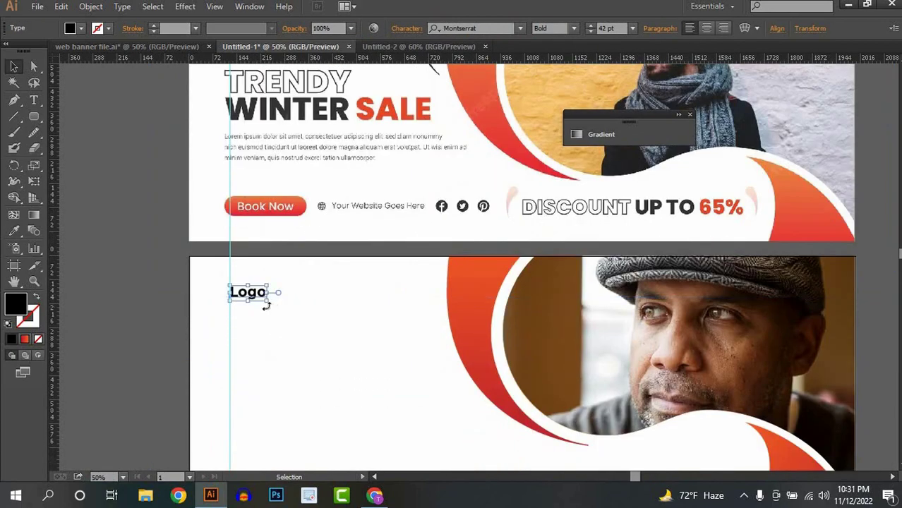
{"action": "left_click_drag", "start_coordinate": [267, 302], "coordinate": [299, 315]}
Set the font weight of the letters "Lo" in the Logo text to Regular
{"action": "double_click", "coordinate": [260, 302]}
{"action": "key", "text": "ctrl+a"}
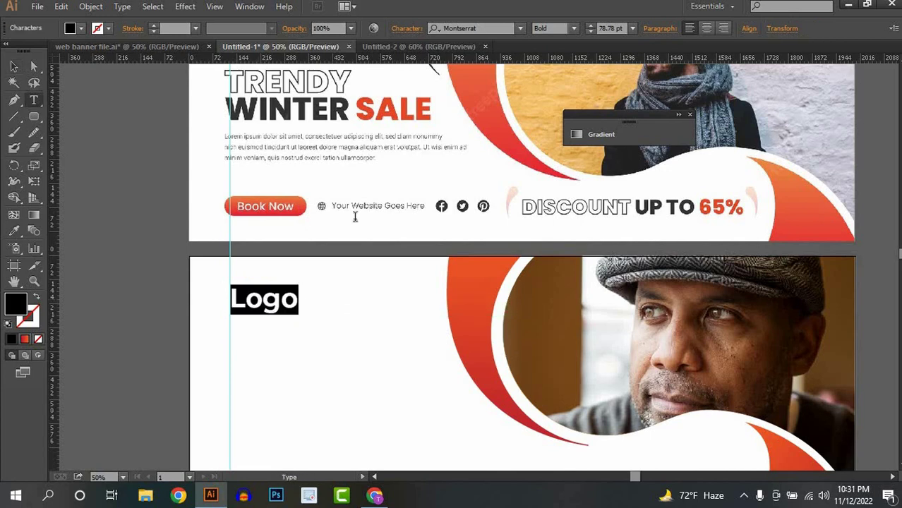
{"action": "left_click", "coordinate": [263, 300]}
{"action": "key", "text": "shift+Left"}
{"action": "key", "text": "shift+Left"}
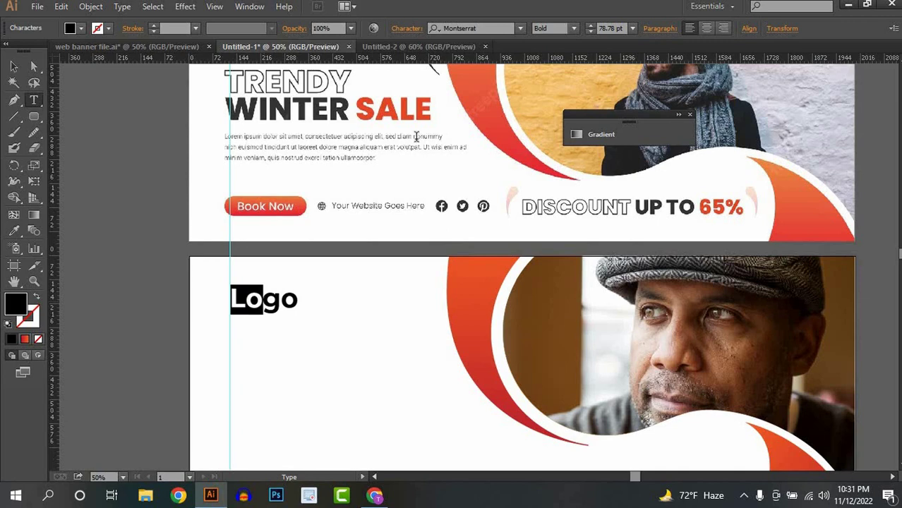
{"action": "left_click", "coordinate": [572, 29]}
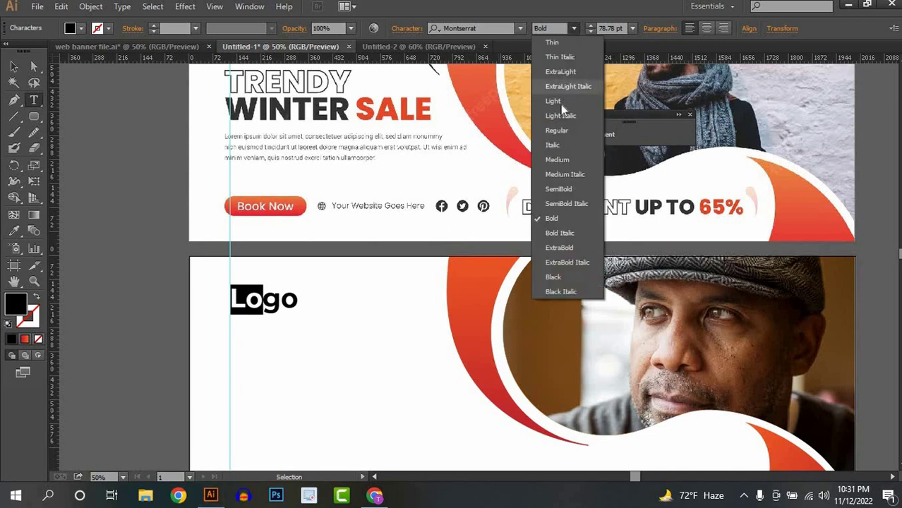
{"action": "left_click", "coordinate": [561, 127]}
{"action": "left_click", "coordinate": [14, 67]}
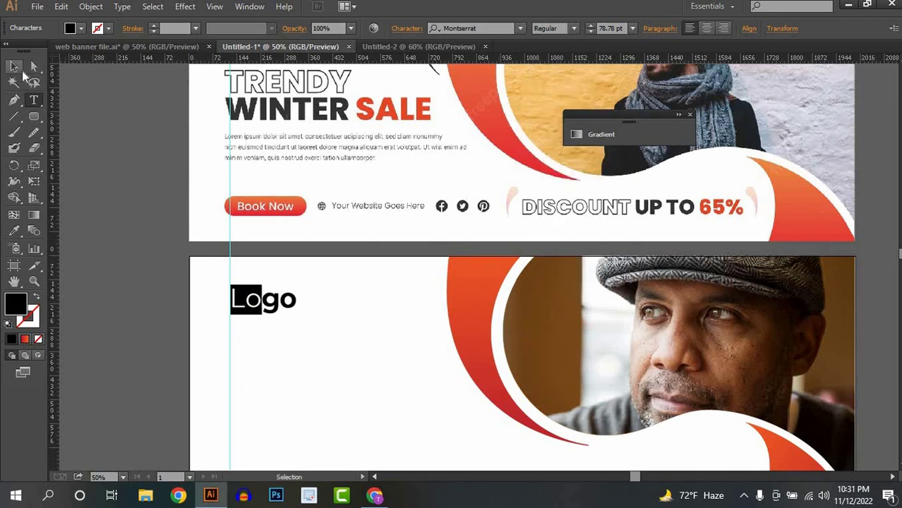
Add the text "TRENDY" below the logo, starting at the vertical guide
{"action": "left_click", "coordinate": [353, 327]}
{"action": "key", "text": "ctrl+minus"}
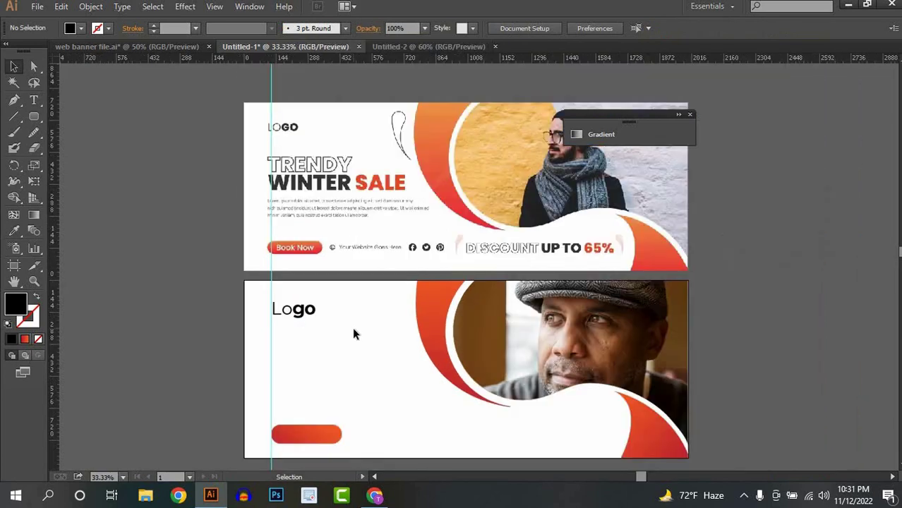
{"action": "key", "text": "space"}
{"action": "mouse_move", "coordinate": [329, 326]}
{"action": "left_mouse_down"}
{"action": "mouse_move", "coordinate": [328, 279]}
{"action": "mouse_move", "coordinate": [328, 342]}
{"action": "left_mouse_up"}
{"action": "scroll", "coordinate": [328, 279], "scroll_direction": "up", "scroll_amount": 1}
{"action": "key", "text": "space"}
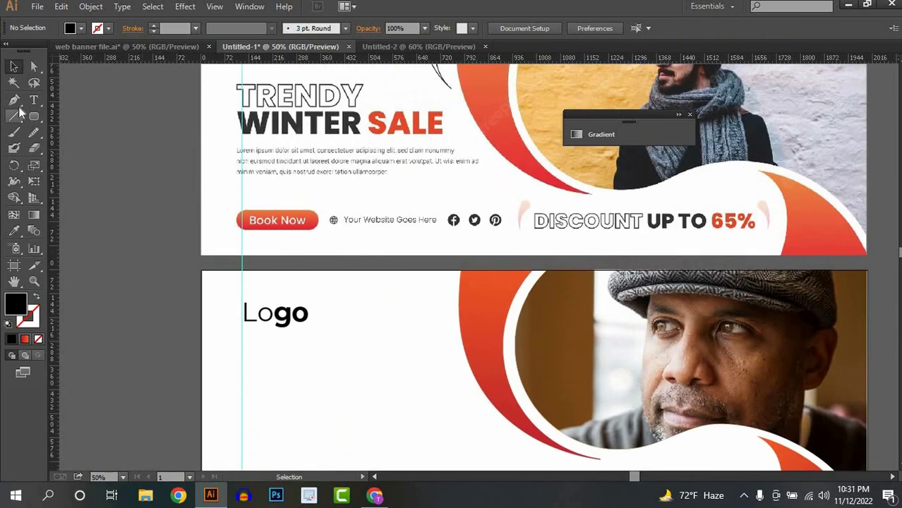
{"action": "left_click", "coordinate": [32, 102]}
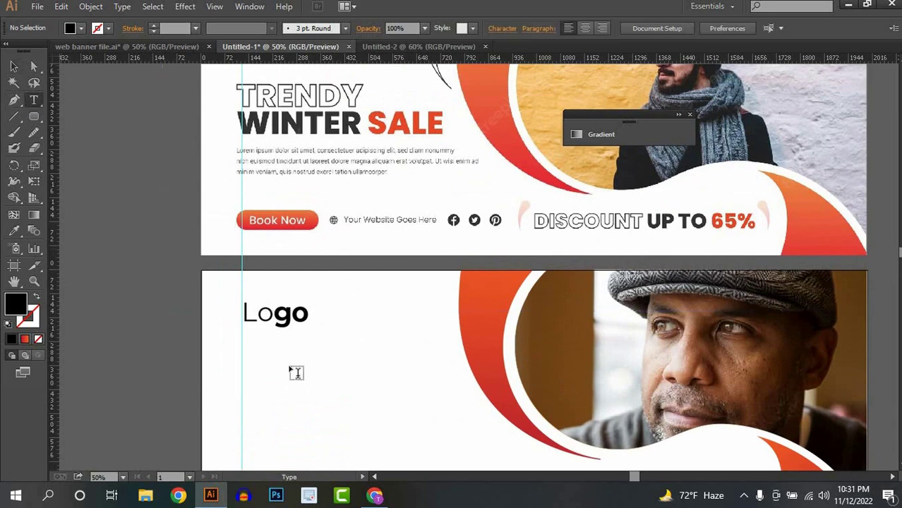
{"action": "left_click", "coordinate": [243, 369]}
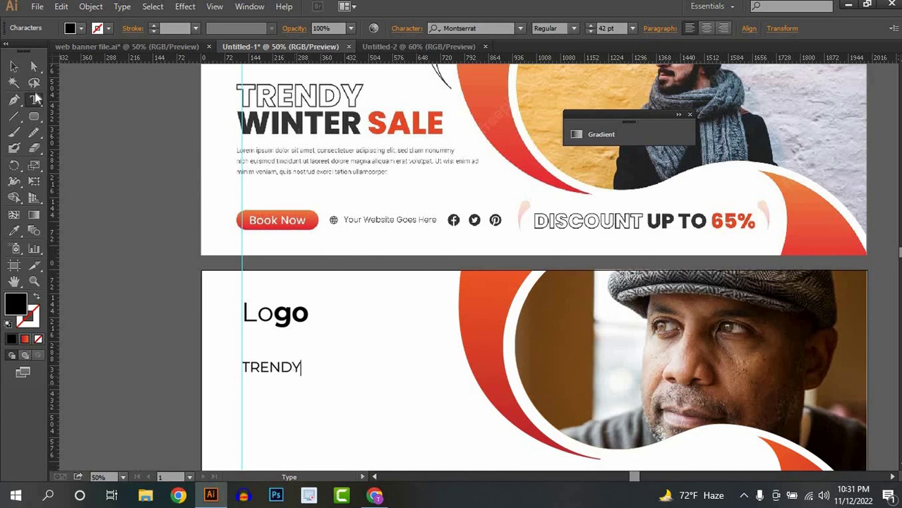
{"action": "key", "text": "Escape"}
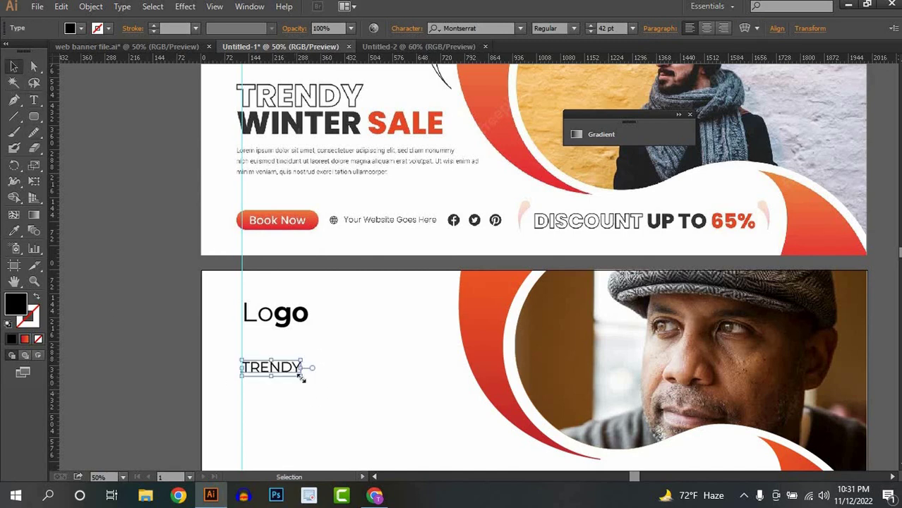
Enlarge the TRENDY text to about 99 pt, move it up closer to the logo and set its weight to Black
{"action": "left_click_drag", "start_coordinate": [302, 378], "coordinate": [375, 411]}
{"action": "scroll", "coordinate": [398, 360], "scroll_direction": "up", "scroll_amount": 5}
{"action": "scroll", "coordinate": [398, 360], "scroll_direction": "down", "scroll_amount": 4}
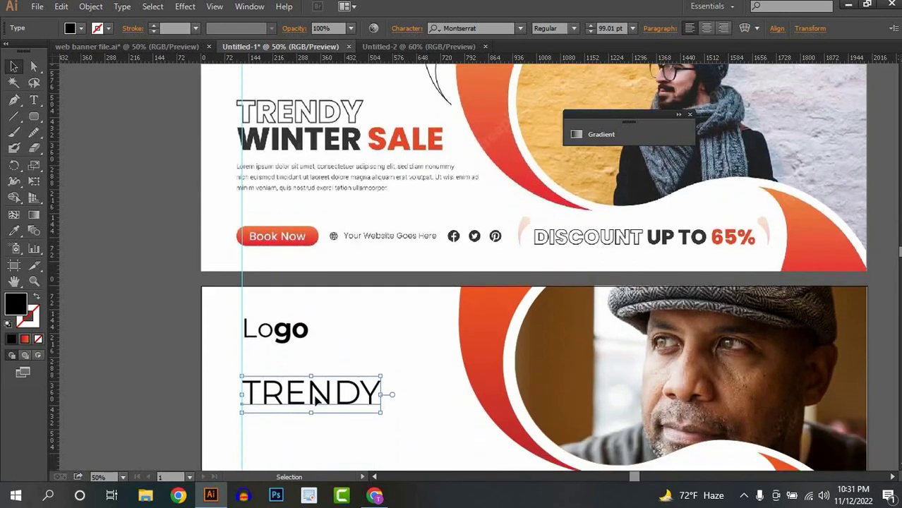
{"action": "left_click_drag", "start_coordinate": [312, 392], "coordinate": [316, 379]}
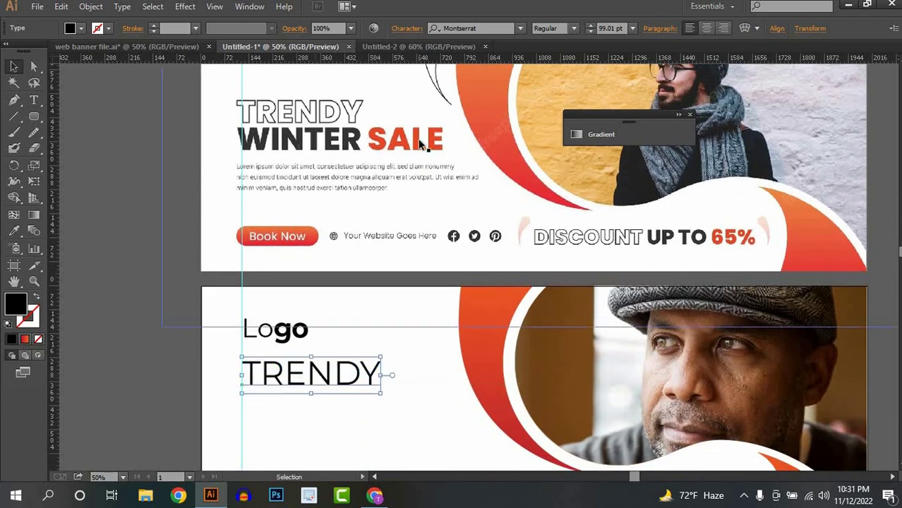
{"action": "left_click", "coordinate": [574, 29]}
{"action": "left_click", "coordinate": [553, 277]}
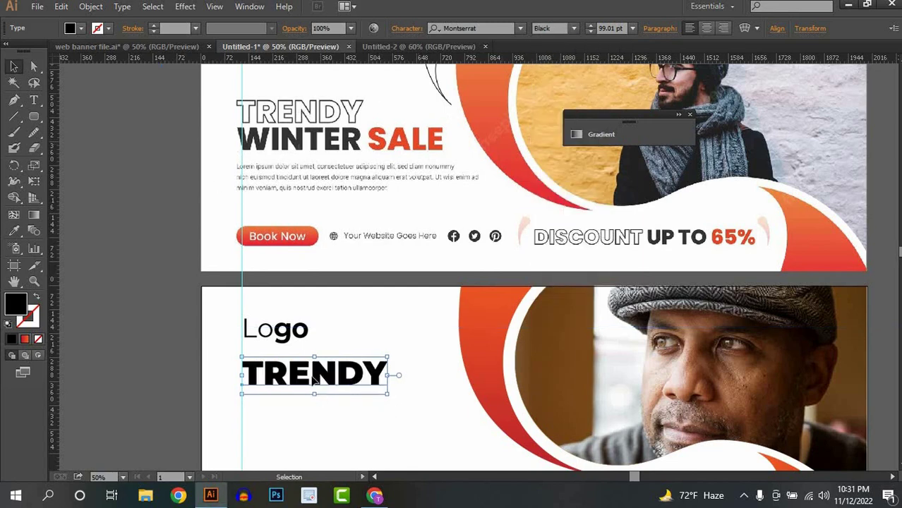
Turn TRENDY into outlined lettering with no fill and a 4 pt black stroke
{"action": "left_click", "coordinate": [81, 28]}
{"action": "left_click", "coordinate": [9, 51]}
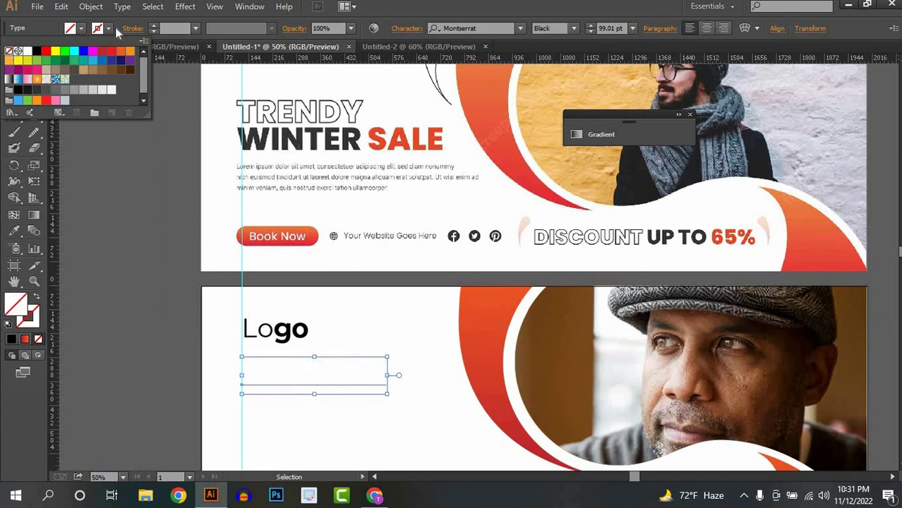
{"action": "left_click", "coordinate": [36, 52]}
{"action": "left_click", "coordinate": [157, 29]}
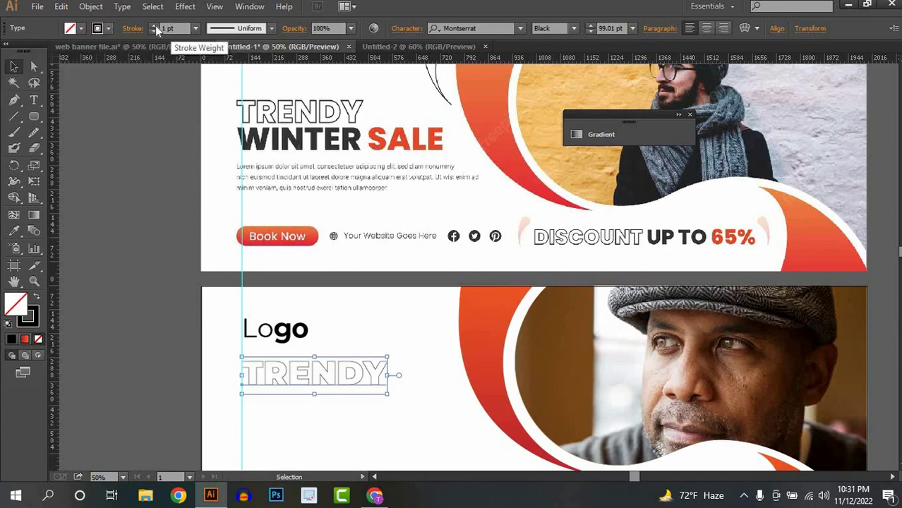
{"action": "left_click", "coordinate": [156, 29]}
{"action": "left_click", "coordinate": [156, 29]}
{"action": "left_click", "coordinate": [155, 29]}
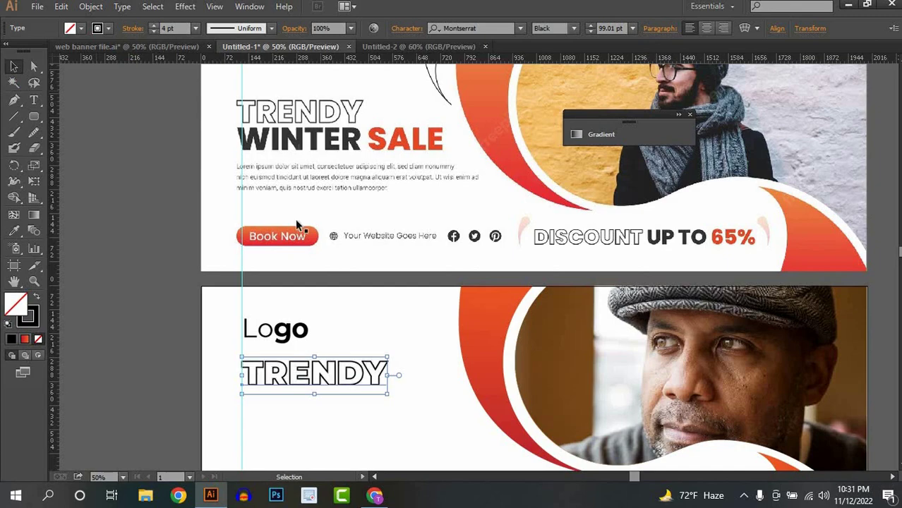
Fine-tune TRENDY's vertical position below the logo and scale the Logo text down slightly
{"action": "scroll", "coordinate": [390, 419], "scroll_direction": "down", "scroll_amount": 1}
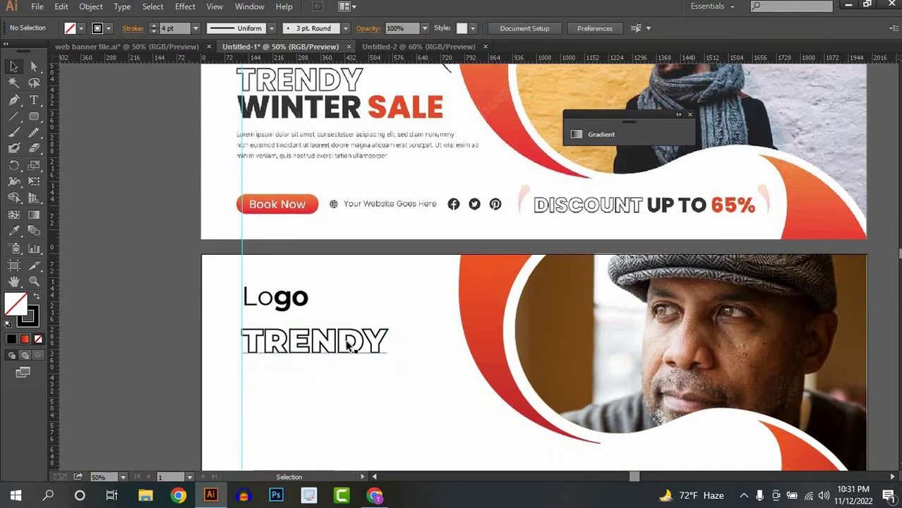
{"action": "left_click_drag", "start_coordinate": [347, 342], "coordinate": [346, 337]}
{"action": "scroll", "coordinate": [338, 367], "scroll_direction": "up", "scroll_amount": 2}
{"action": "scroll", "coordinate": [328, 339], "scroll_direction": "down", "scroll_amount": 3}
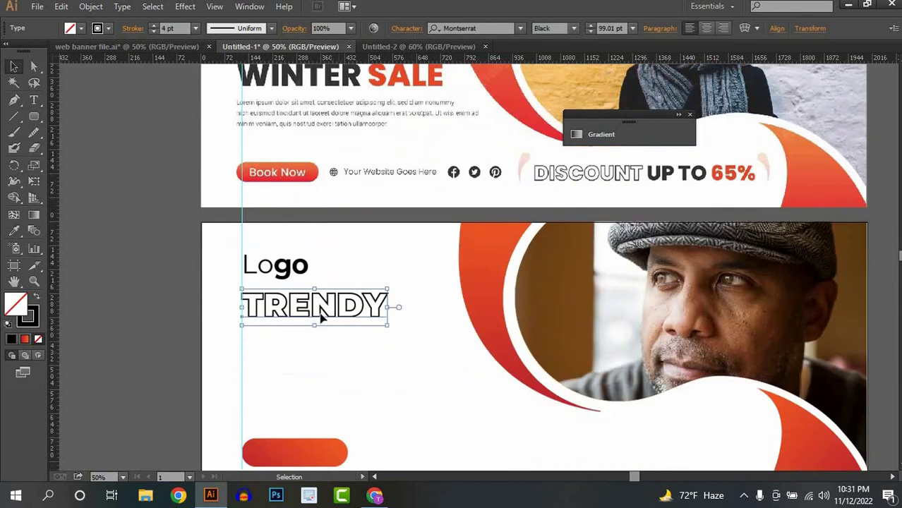
{"action": "key", "text": "shift+Down"}
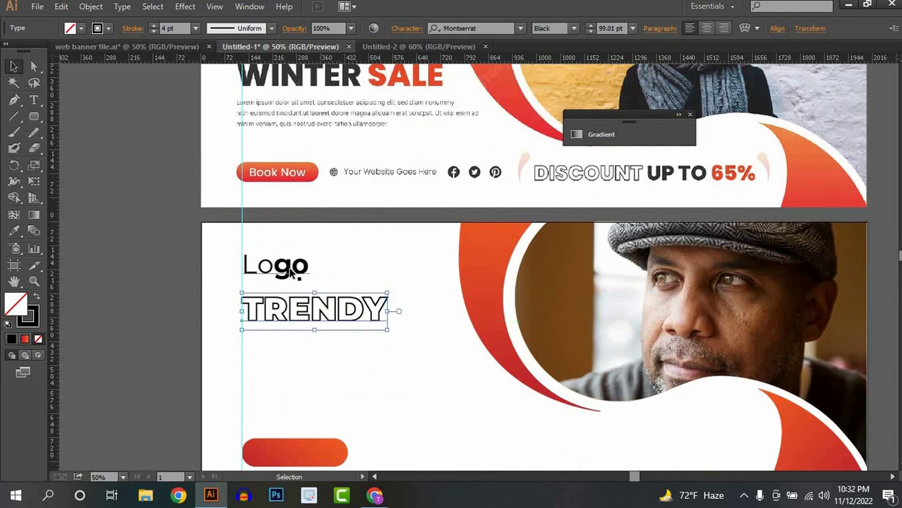
{"action": "left_click", "coordinate": [298, 272]}
{"action": "left_click_drag", "start_coordinate": [311, 281], "coordinate": [300, 274]}
Duplicate the TRENDY text directly below itself and change the copy's wording to "WINTER SALE"
{"action": "left_click_drag", "start_coordinate": [280, 318], "coordinate": [281, 353]}
{"action": "scroll", "coordinate": [297, 399], "scroll_direction": "up", "scroll_amount": 2}
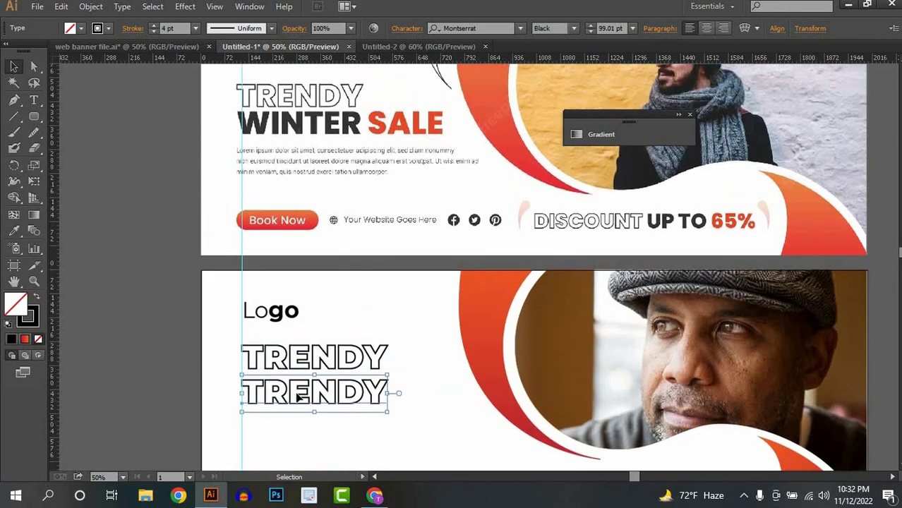
{"action": "key", "text": "t"}
{"action": "double_click", "coordinate": [298, 399]}
{"action": "type", "text": "WIND"}
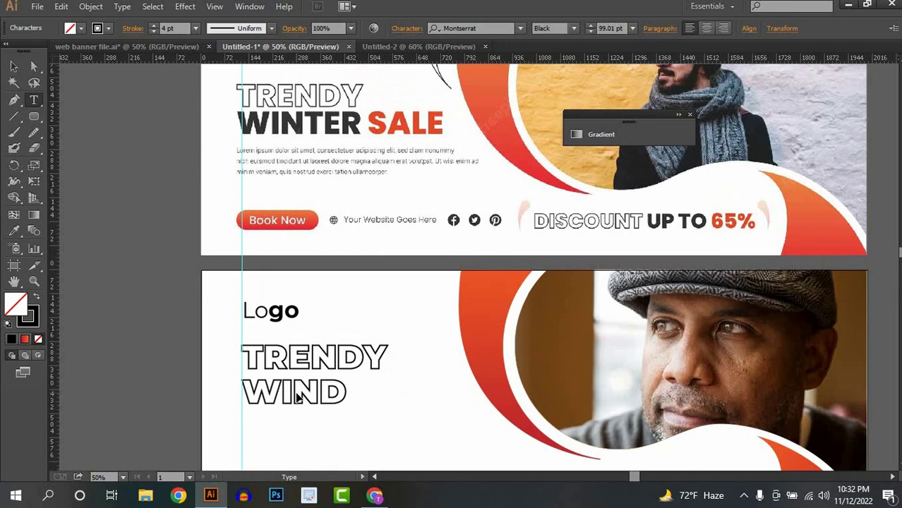
{"action": "key", "text": "BackSpace"}
{"action": "type", "text": "TER SALE"}
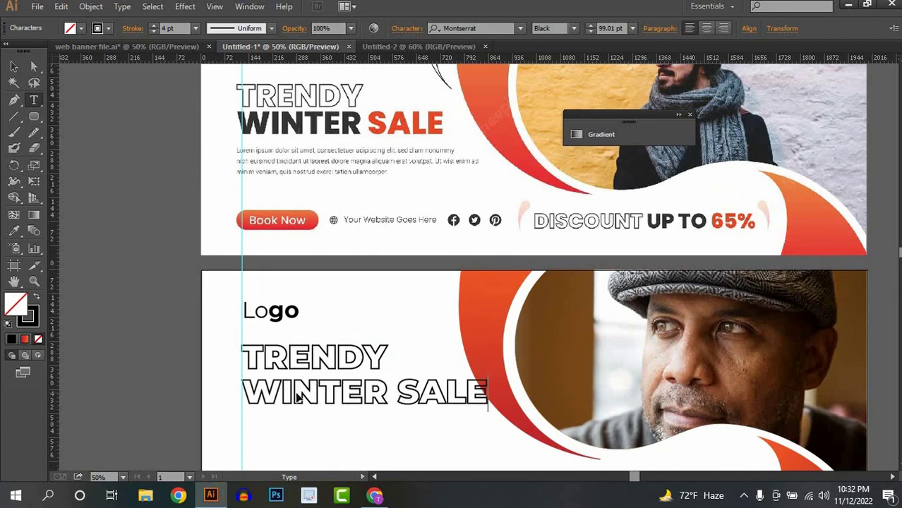
Give the WINTER SALE text a solid black fill and no stroke
{"action": "key", "text": "ctrl+a"}
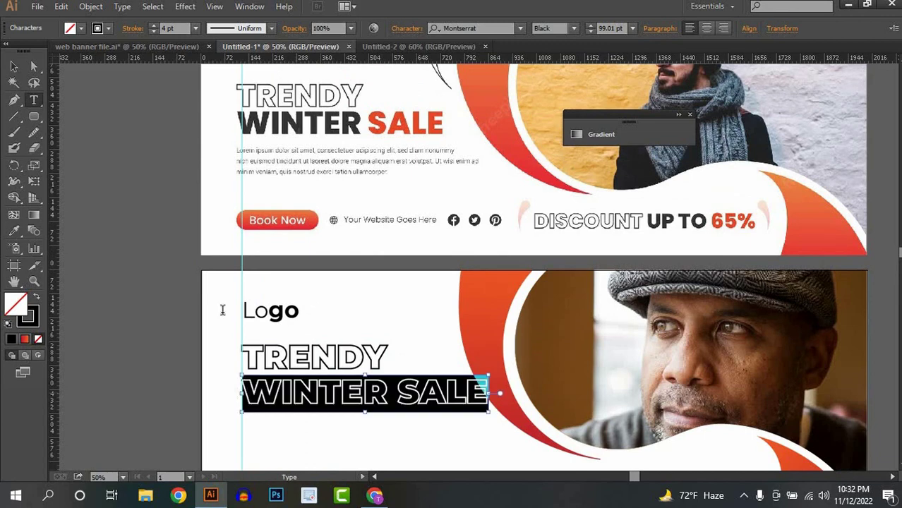
{"action": "left_click", "coordinate": [12, 70]}
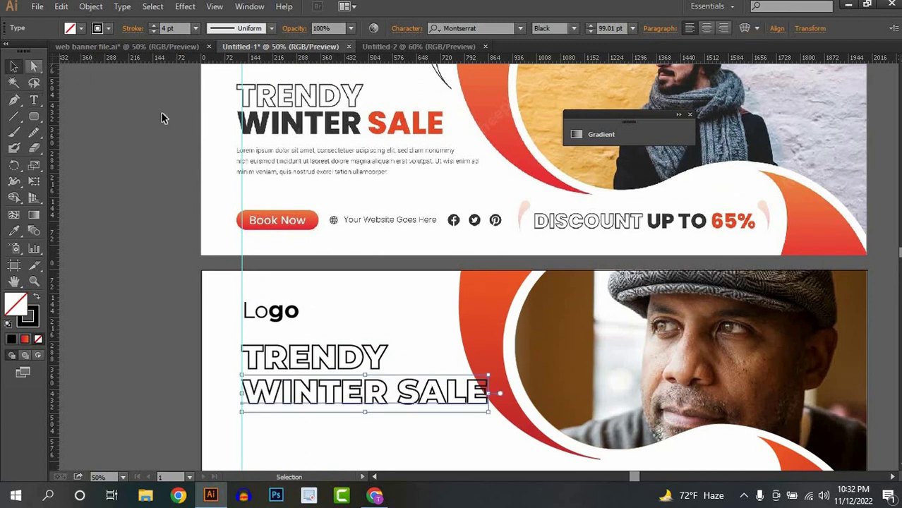
{"action": "left_click", "coordinate": [71, 28]}
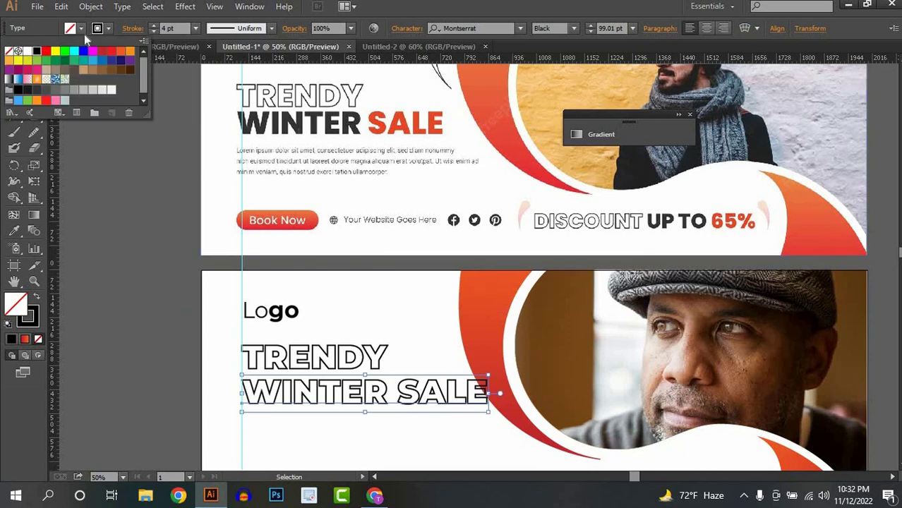
{"action": "left_click", "coordinate": [36, 52]}
{"action": "left_click", "coordinate": [7, 53]}
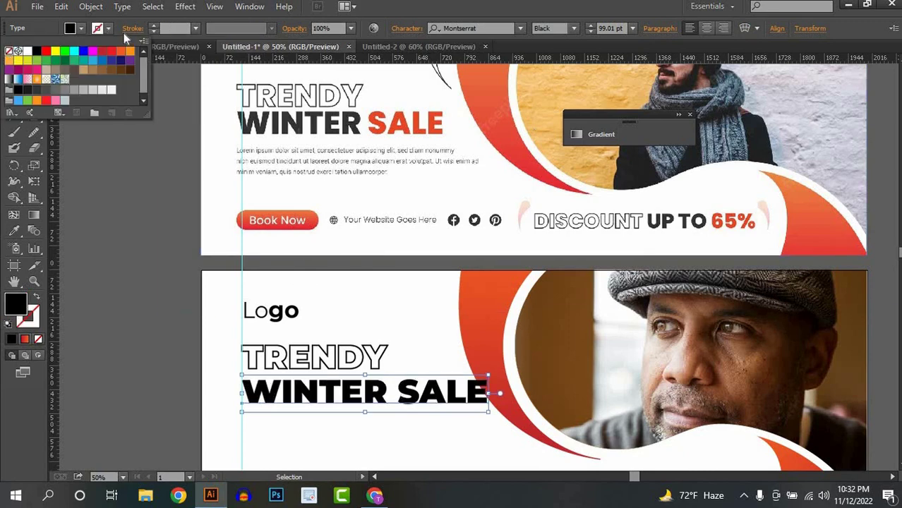
Select only the word SALE in the headline and fill it with red
{"action": "double_click", "coordinate": [393, 395]}
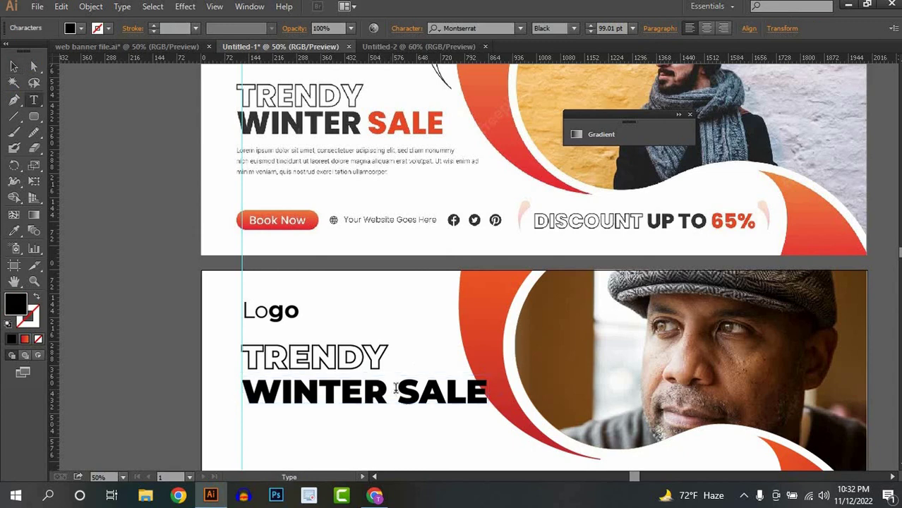
{"action": "left_click_drag", "start_coordinate": [515, 415], "coordinate": [396, 395]}
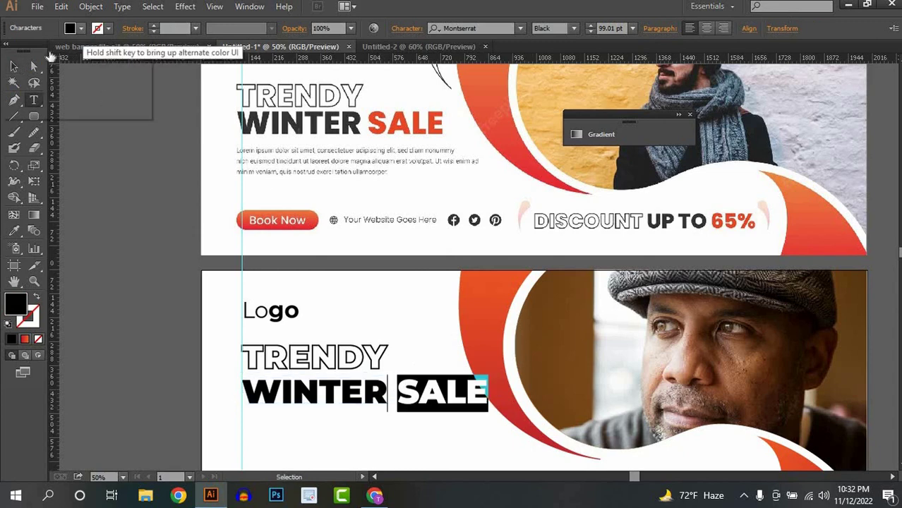
{"action": "left_click", "coordinate": [81, 28]}
{"action": "left_click", "coordinate": [45, 51]}
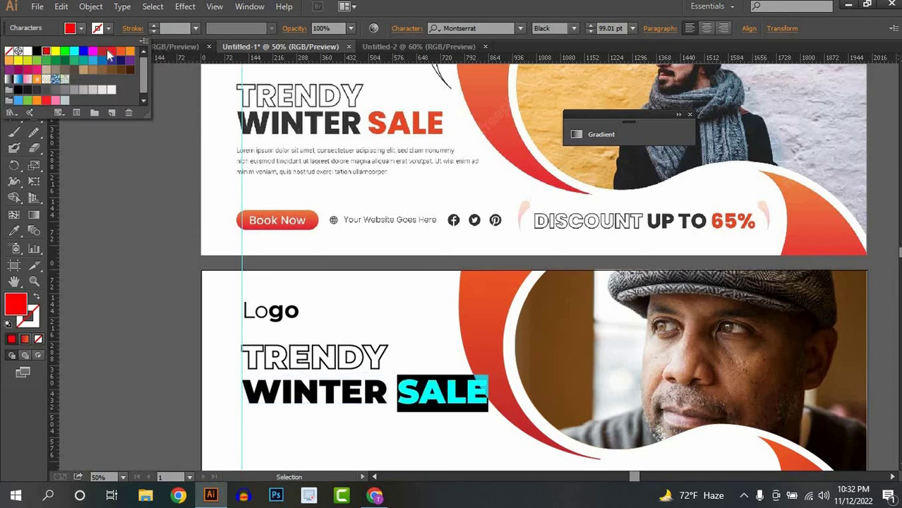
Change the fill of the word SALE to a slightly softer red swatch and deselect the headline
{"action": "left_click", "coordinate": [108, 53]}
{"action": "left_click", "coordinate": [76, 32]}
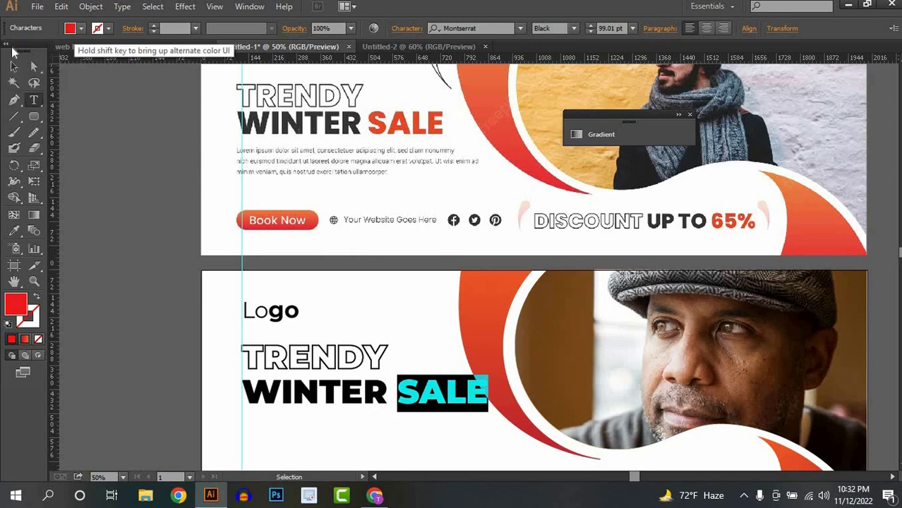
{"action": "left_click", "coordinate": [13, 66]}
{"action": "left_click", "coordinate": [414, 325]}
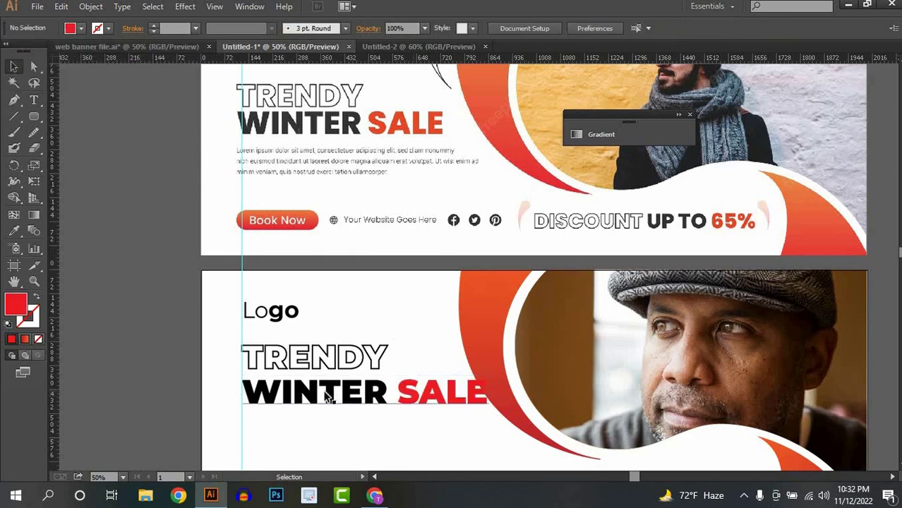
Scale the WINTER SALE text down so it clears the curved orange shape, and shrink TRENDY slightly as well
{"action": "left_click", "coordinate": [395, 400]}
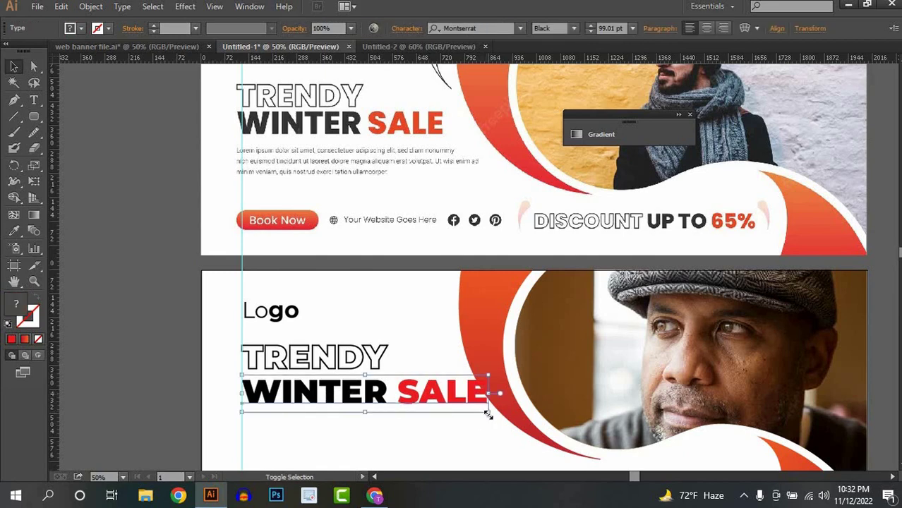
{"action": "mouse_move", "coordinate": [487, 414]}
{"action": "left_mouse_down"}
{"action": "mouse_move", "coordinate": [475, 356]}
{"action": "mouse_move", "coordinate": [458, 410]}
{"action": "mouse_move", "coordinate": [446, 414]}
{"action": "mouse_move", "coordinate": [445, 400]}
{"action": "left_mouse_up"}
{"action": "left_click", "coordinate": [397, 437]}
{"action": "left_click", "coordinate": [386, 371]}
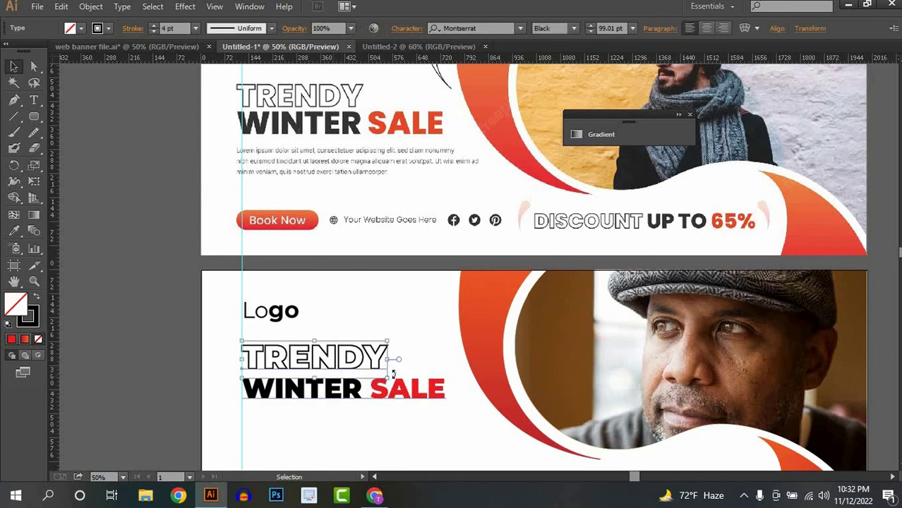
{"action": "left_click_drag", "start_coordinate": [389, 380], "coordinate": [367, 417]}
Stretch the WINTER SALE text vertically so its letters are taller while keeping its width
{"action": "left_click", "coordinate": [333, 410]}
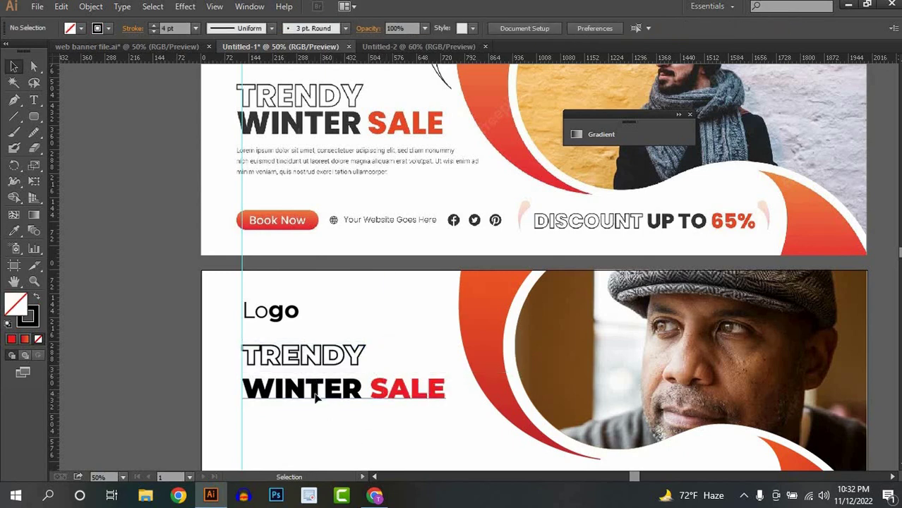
{"action": "left_click_drag", "start_coordinate": [316, 399], "coordinate": [347, 420]}
{"action": "left_click", "coordinate": [411, 368]}
{"action": "scroll", "coordinate": [280, 219], "scroll_direction": "up", "scroll_amount": 1}
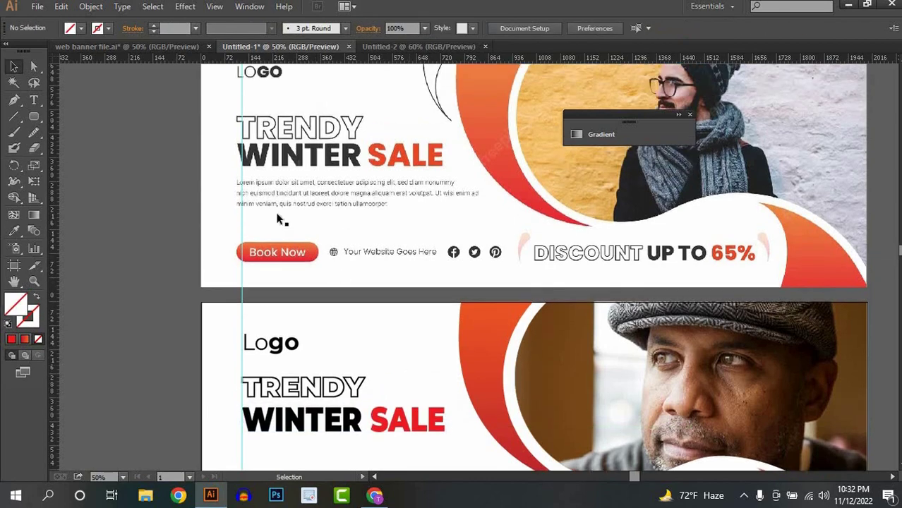
Switch to the browser and copy the "What is Lorem Ipsum?" text from lipsum.com, from its beginning through "1500s,"
{"action": "scroll", "coordinate": [342, 326], "scroll_direction": "down", "scroll_amount": 4}
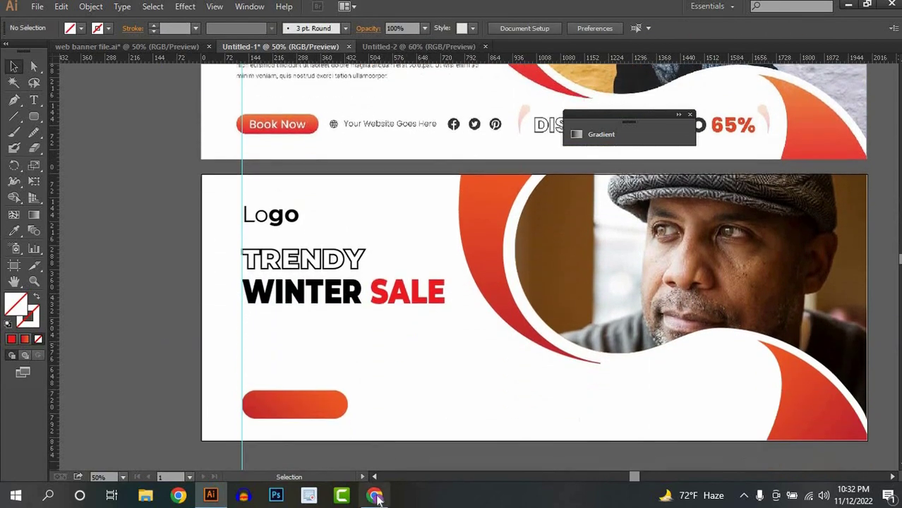
{"action": "left_click", "coordinate": [376, 498]}
{"action": "left_click", "coordinate": [99, 9]}
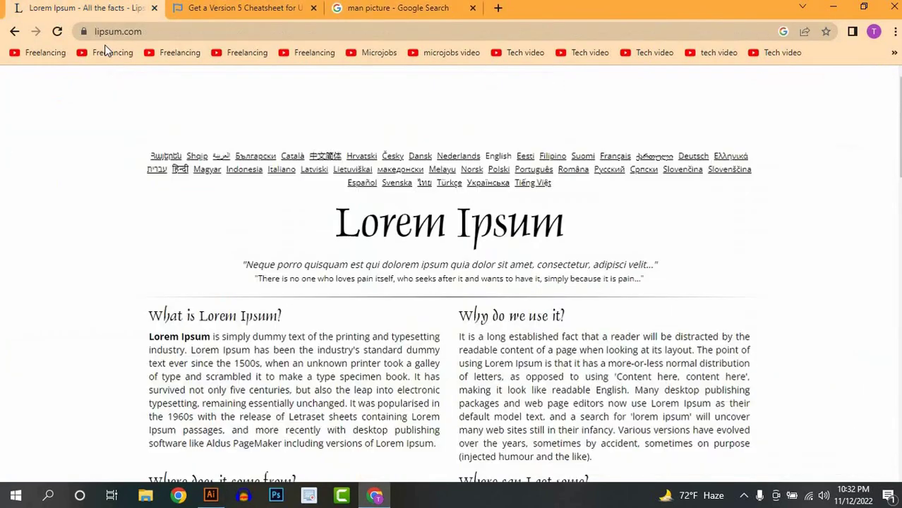
{"action": "left_click_drag", "start_coordinate": [149, 338], "coordinate": [263, 363]}
{"action": "left_click", "coordinate": [144, 340]}
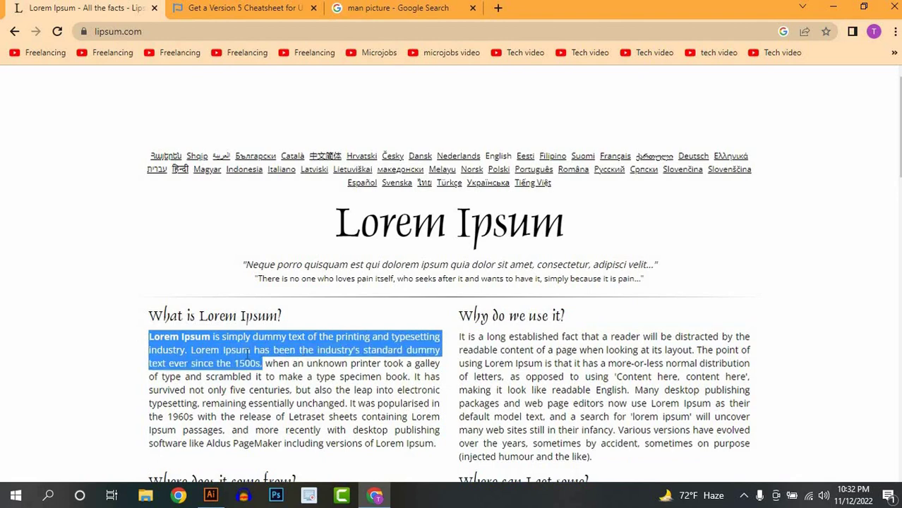
{"action": "right_click", "coordinate": [249, 350]}
{"action": "left_click", "coordinate": [289, 364]}
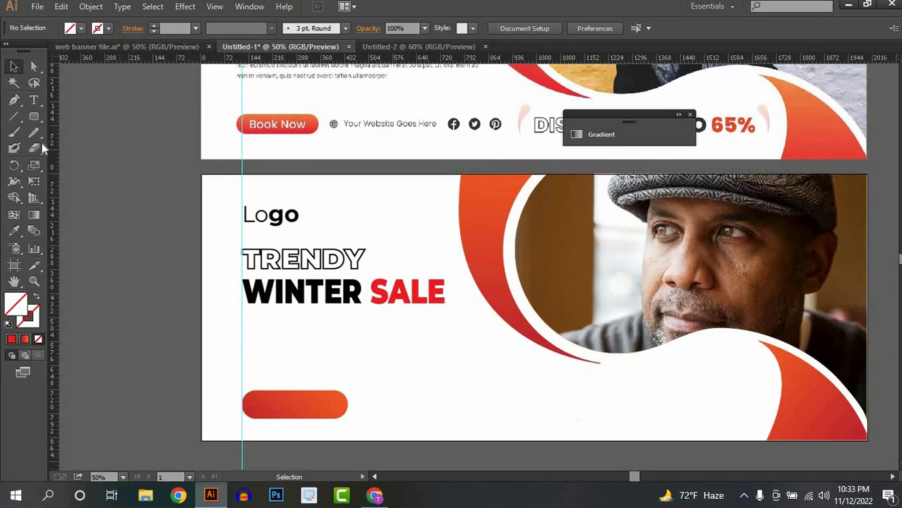
Return to Illustrator, draw a text area under the WINTER SALE headline starting at the guide, and paste the copied Lorem Ipsum text
{"action": "left_click", "coordinate": [210, 496]}
{"action": "left_click", "coordinate": [36, 103]}
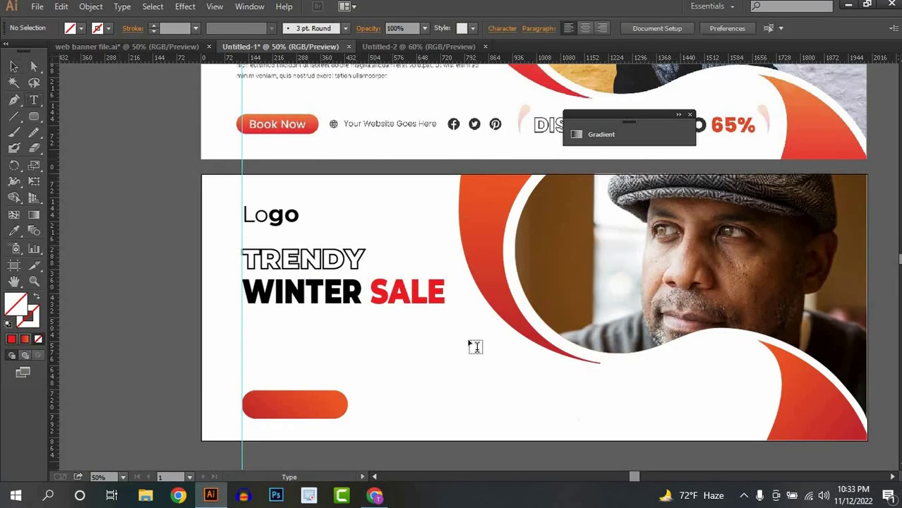
{"action": "scroll", "coordinate": [283, 381], "scroll_direction": "up", "scroll_amount": 1}
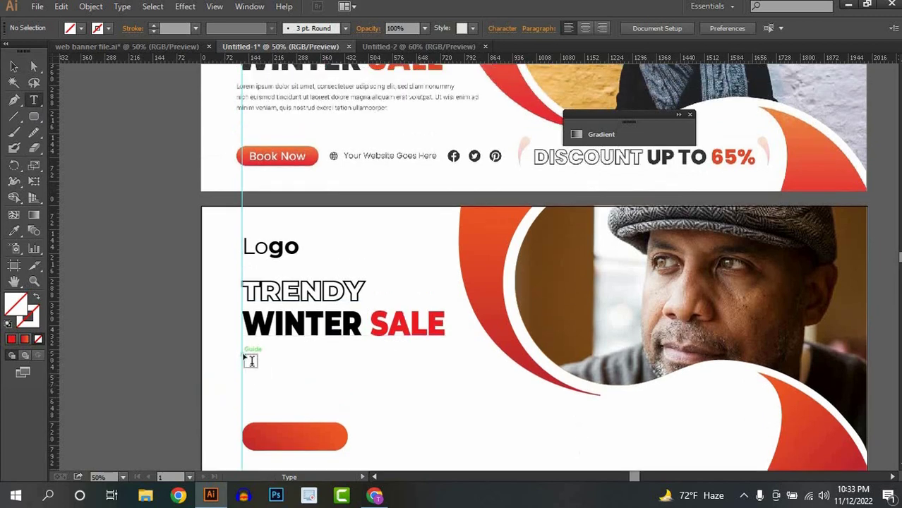
{"action": "left_click_drag", "start_coordinate": [243, 357], "coordinate": [472, 392]}
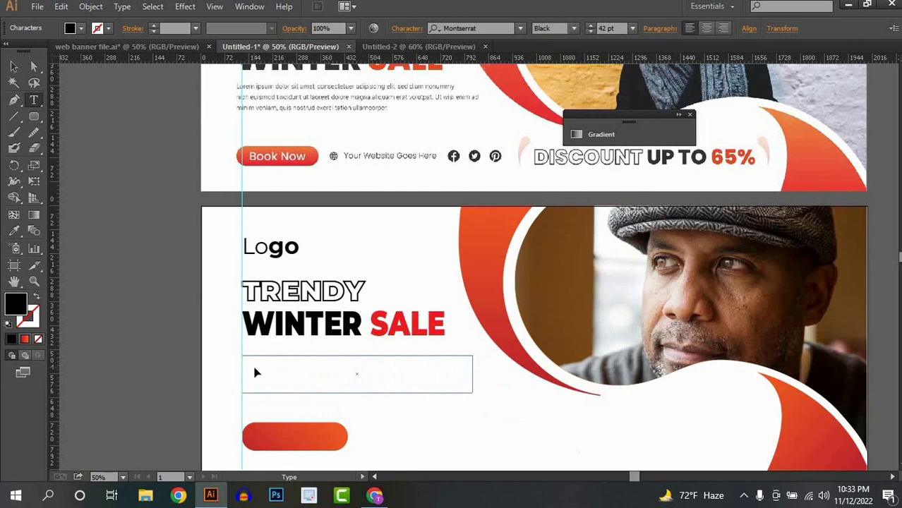
{"action": "key", "text": "ctrl+v"}
{"action": "key", "text": "ctrl"}
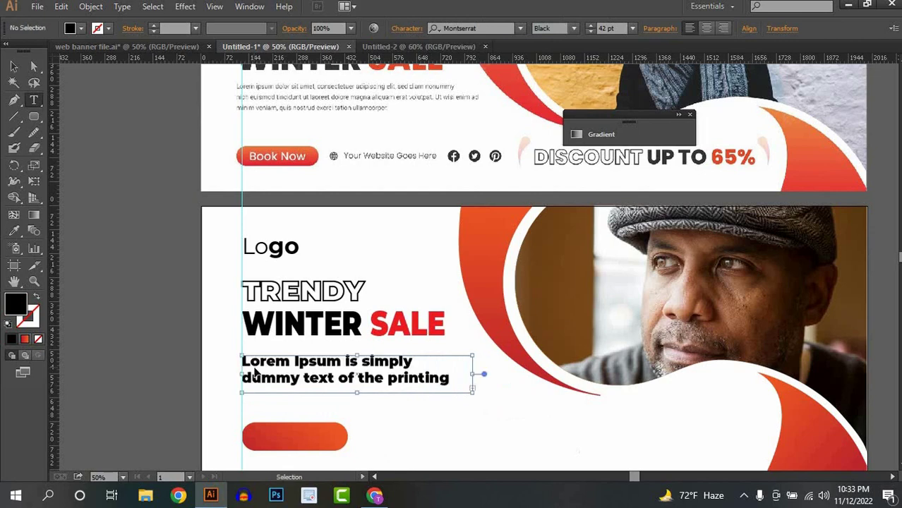
Set the whole Lorem Ipsum paragraph to Montserrat Regular at 23 pt
{"action": "key", "text": "ctrl+a"}
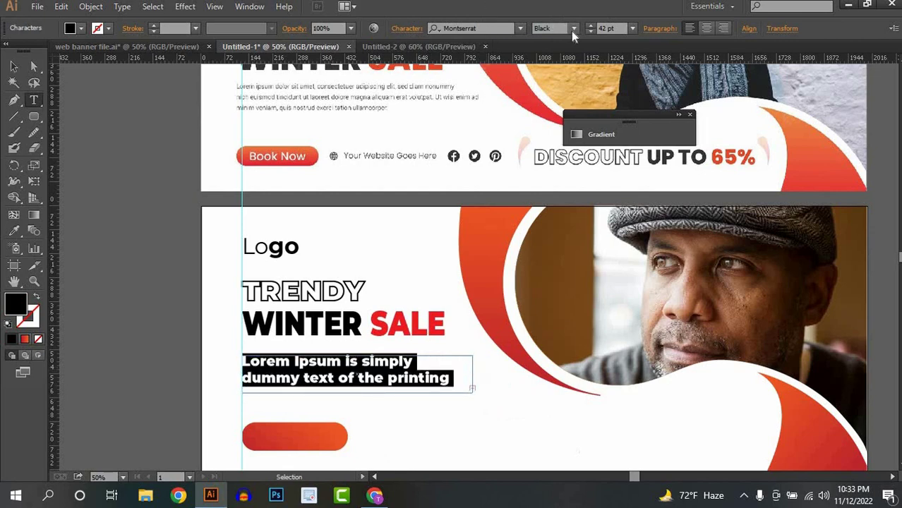
{"action": "left_click", "coordinate": [573, 28]}
{"action": "left_click", "coordinate": [557, 132]}
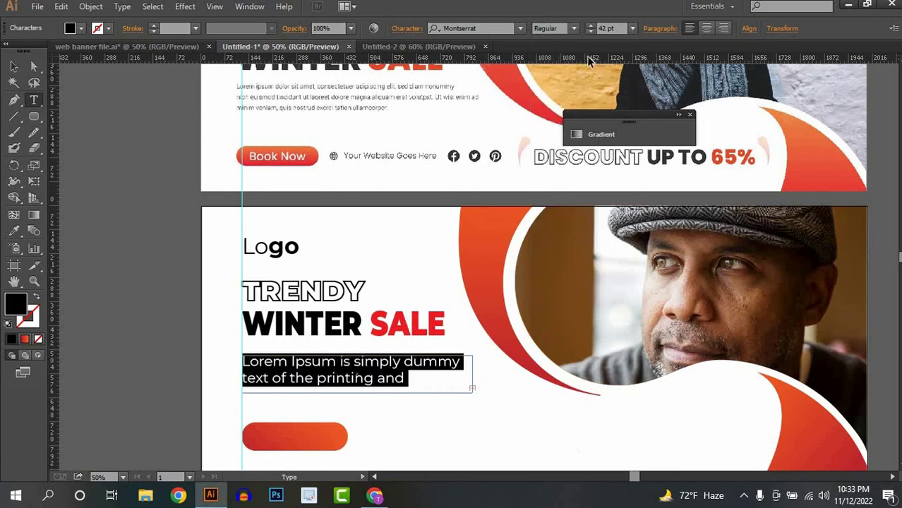
{"action": "scroll", "coordinate": [607, 28], "scroll_direction": "down", "scroll_amount": 20}
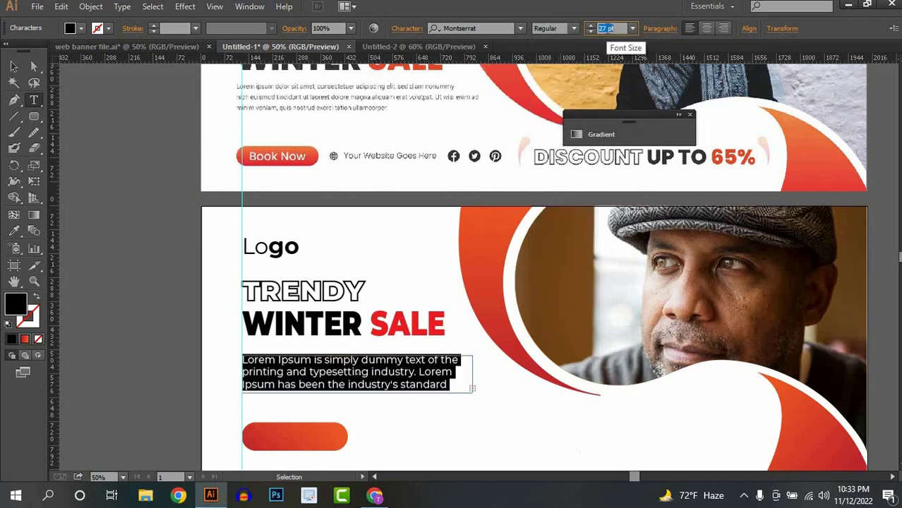
{"action": "scroll", "coordinate": [608, 31], "scroll_direction": "up", "scroll_amount": 1}
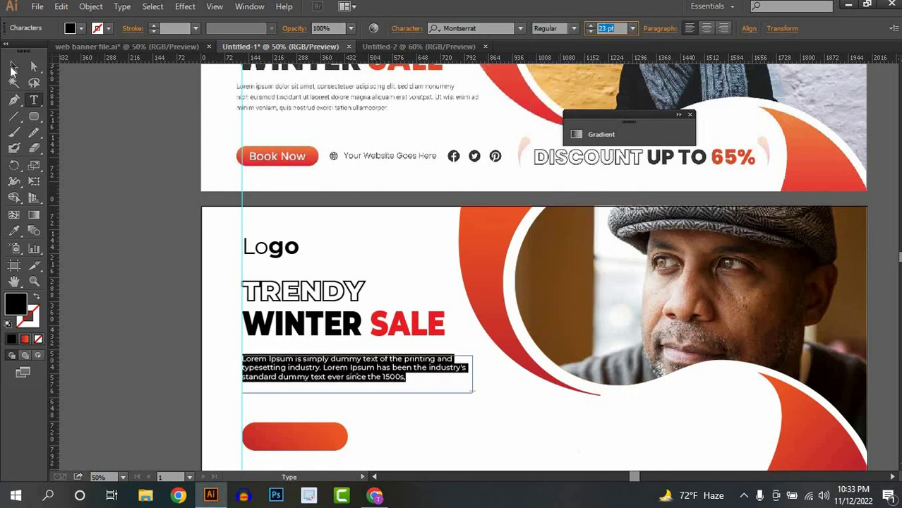
{"action": "key", "text": "Escape"}
{"action": "left_click", "coordinate": [449, 426]}
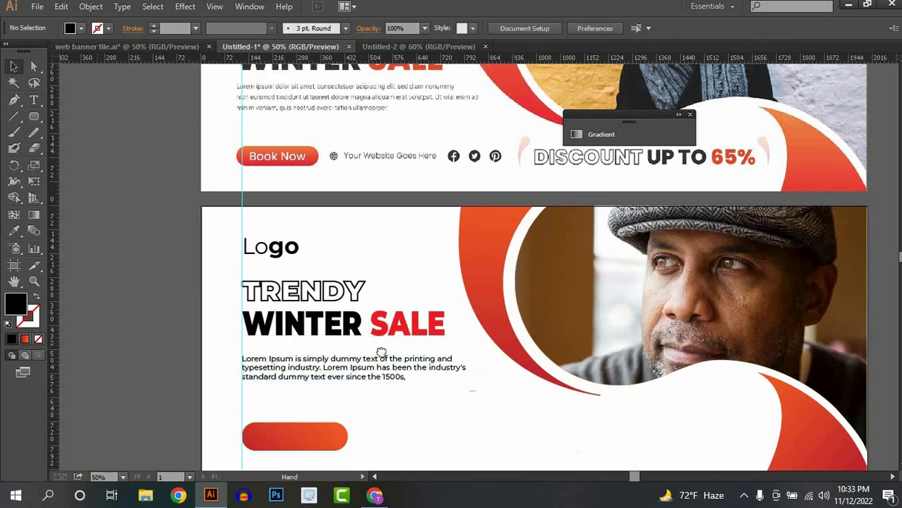
Add a "BOOK NOW" text line just below the rounded gradient button shape
{"action": "scroll", "coordinate": [378, 349], "scroll_direction": "down", "scroll_amount": 3}
{"action": "scroll", "coordinate": [341, 350], "scroll_direction": "up", "scroll_amount": 1, "text": "alt"}
{"action": "scroll", "coordinate": [352, 369], "scroll_direction": "up", "scroll_amount": 4}
{"action": "scroll", "coordinate": [347, 413], "scroll_direction": "down", "scroll_amount": 1}
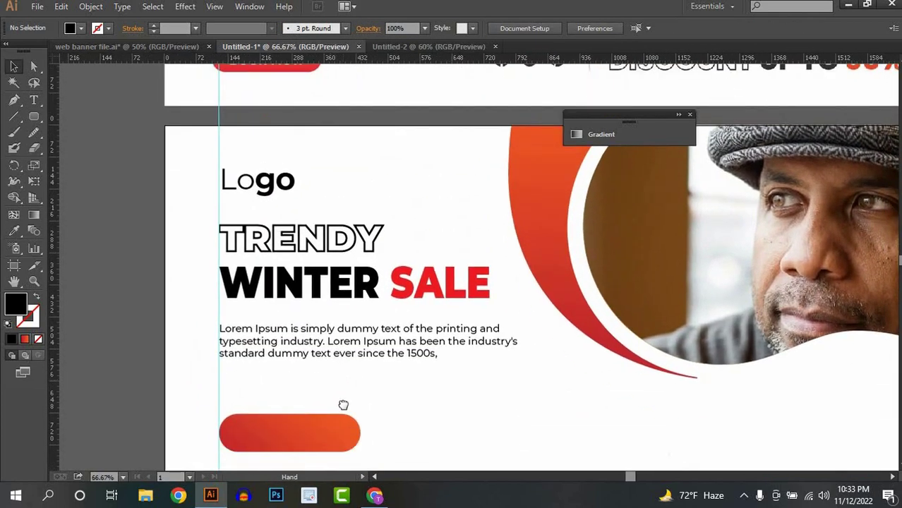
{"action": "scroll", "coordinate": [343, 403], "scroll_direction": "up", "scroll_amount": 1}
{"action": "left_click_drag", "start_coordinate": [343, 394], "coordinate": [327, 271]}
{"action": "left_click", "coordinate": [34, 99]}
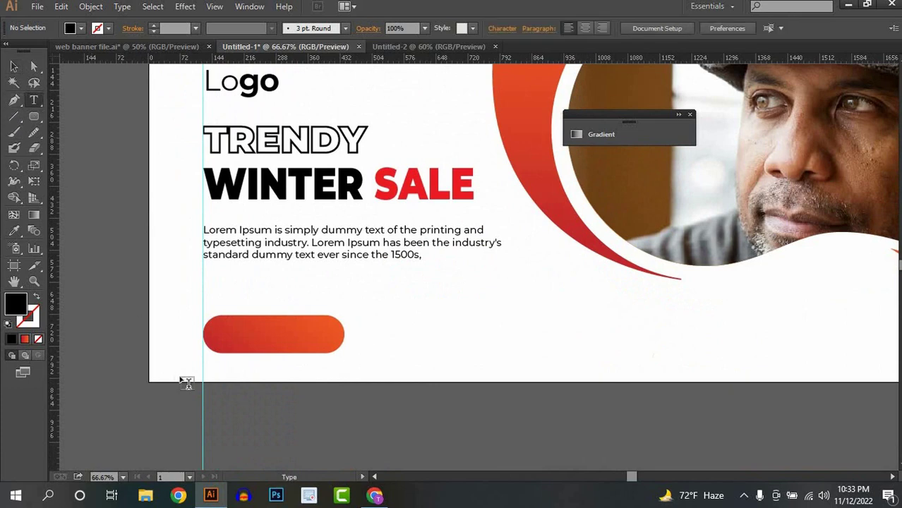
{"action": "left_click", "coordinate": [322, 392]}
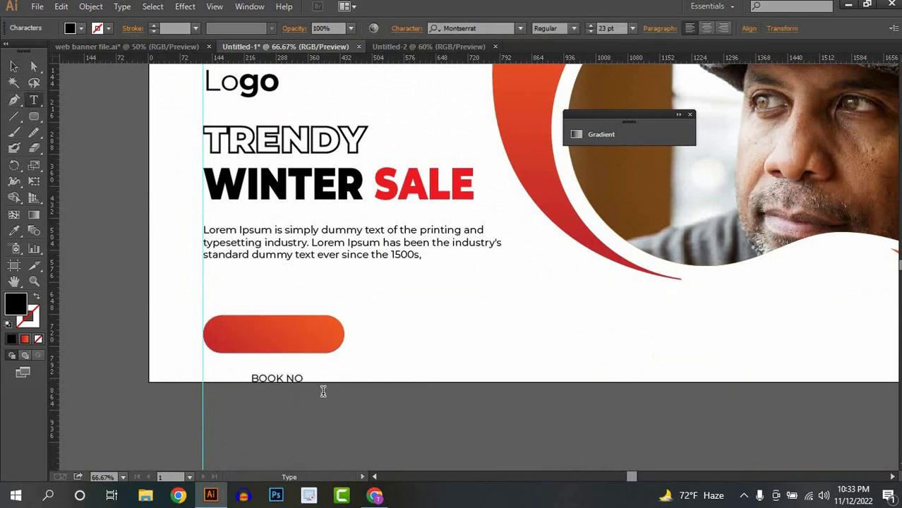
{"action": "left_click", "coordinate": [13, 66]}
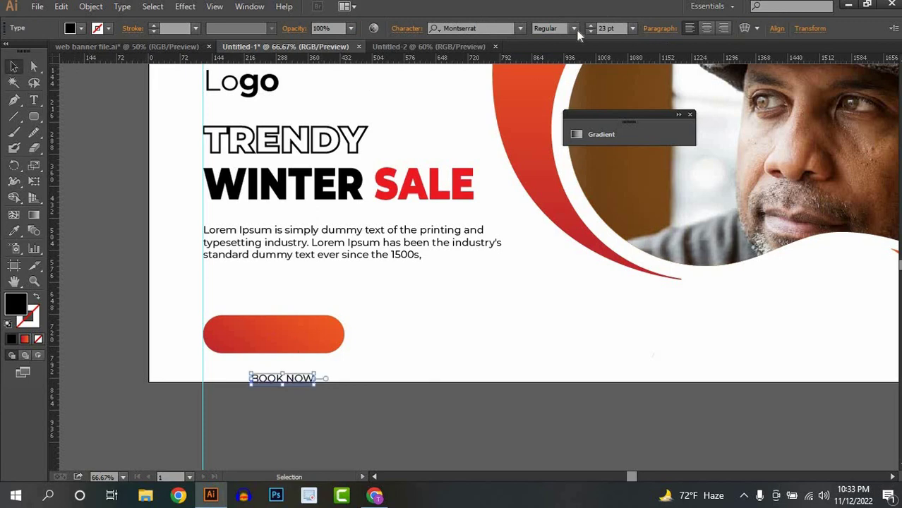
Make the BOOK NOW text Bold, enlarge it to 32.81 pt and place it on the gradient button
{"action": "left_click", "coordinate": [575, 28]}
{"action": "left_click", "coordinate": [552, 218]}
{"action": "left_click_drag", "start_coordinate": [294, 382], "coordinate": [286, 335]}
{"action": "left_click", "coordinate": [427, 322]}
Fill the BOOK NOW text with white by sampling the banner's white background with the Eyedropper
{"action": "scroll", "coordinate": [410, 323], "scroll_direction": "up", "scroll_amount": 5}
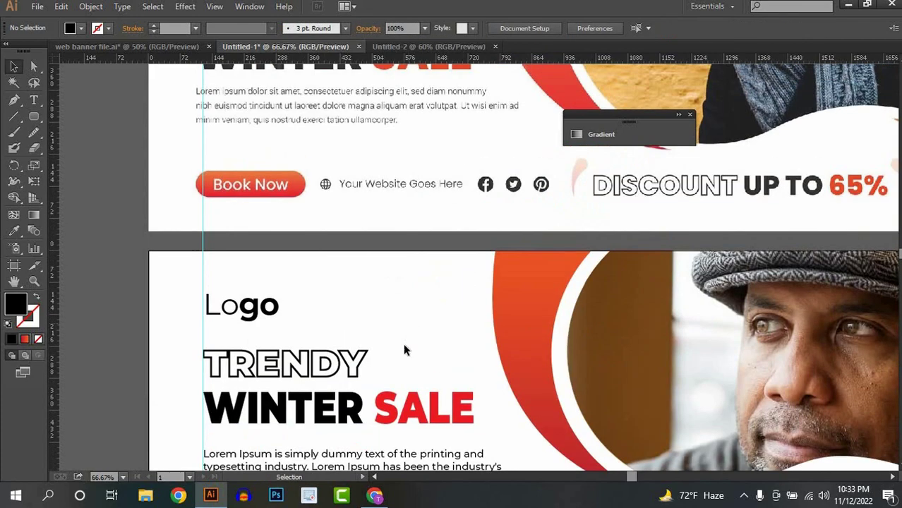
{"action": "scroll", "coordinate": [403, 347], "scroll_direction": "down", "scroll_amount": 3}
{"action": "scroll", "coordinate": [326, 389], "scroll_direction": "down", "scroll_amount": 3}
{"action": "left_click", "coordinate": [297, 329]}
{"action": "left_click", "coordinate": [14, 231]}
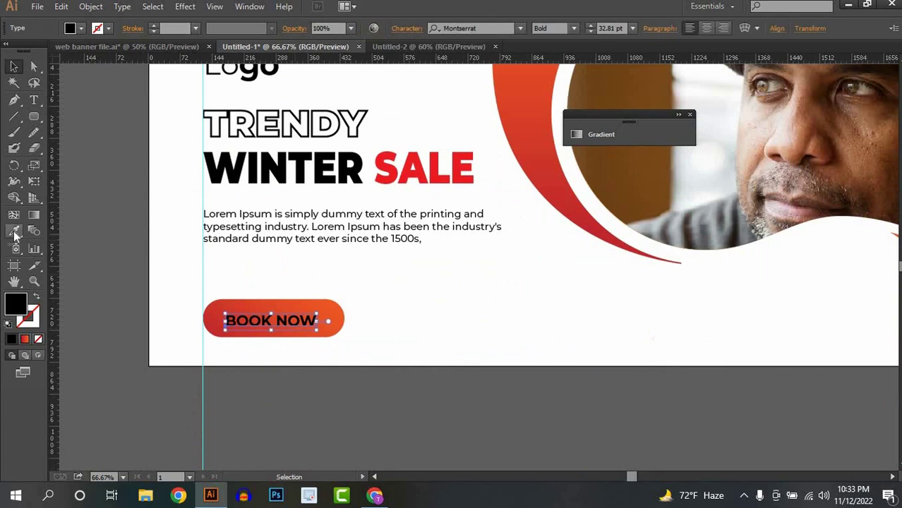
{"action": "left_click", "coordinate": [165, 309]}
{"action": "left_click", "coordinate": [13, 66]}
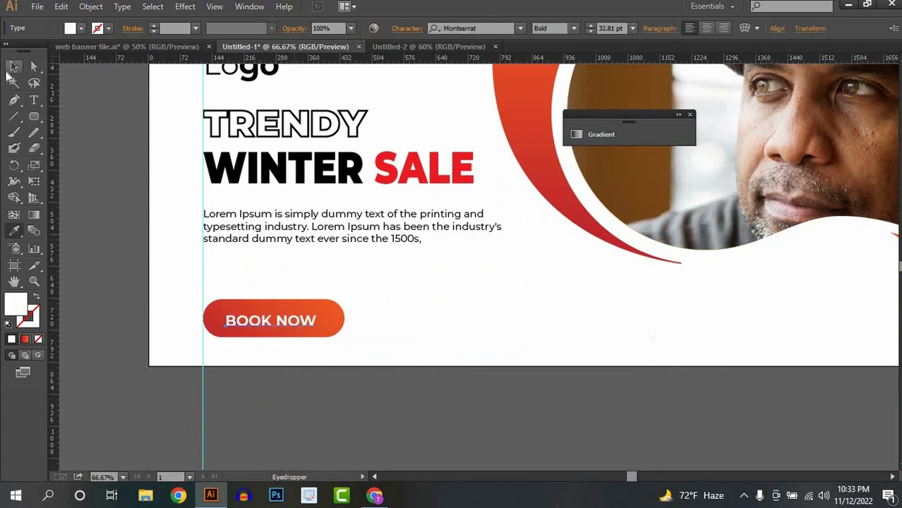
Nudge the BOOK NOW text up slightly to centre it vertically on the button, and deselect it
{"action": "key", "text": "Up"}
{"action": "key", "text": "Up"}
{"action": "key", "text": "Up"}
{"action": "key", "text": "Up"}
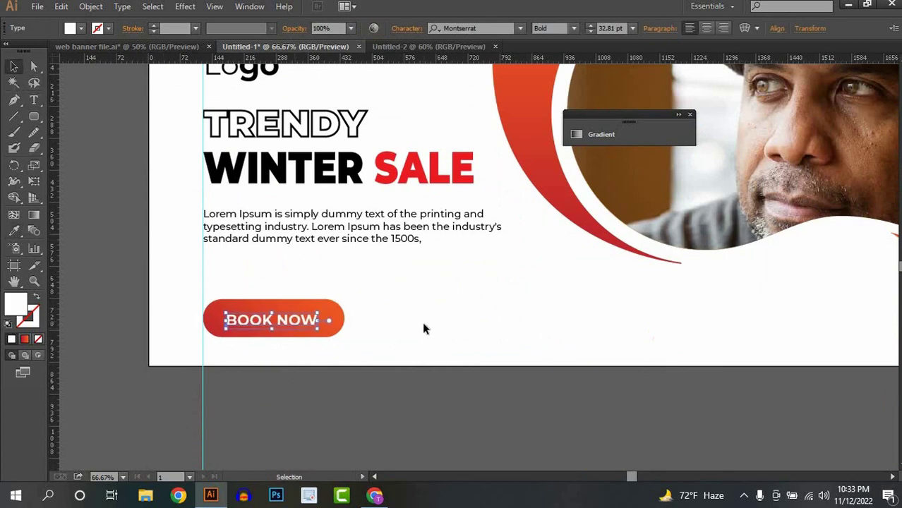
{"action": "left_click", "coordinate": [418, 343]}
Check the banner against the reference design above it and close the floating Gradient panel
{"action": "key", "text": "ctrl+minus"}
{"action": "key", "text": "ctrl+minus"}
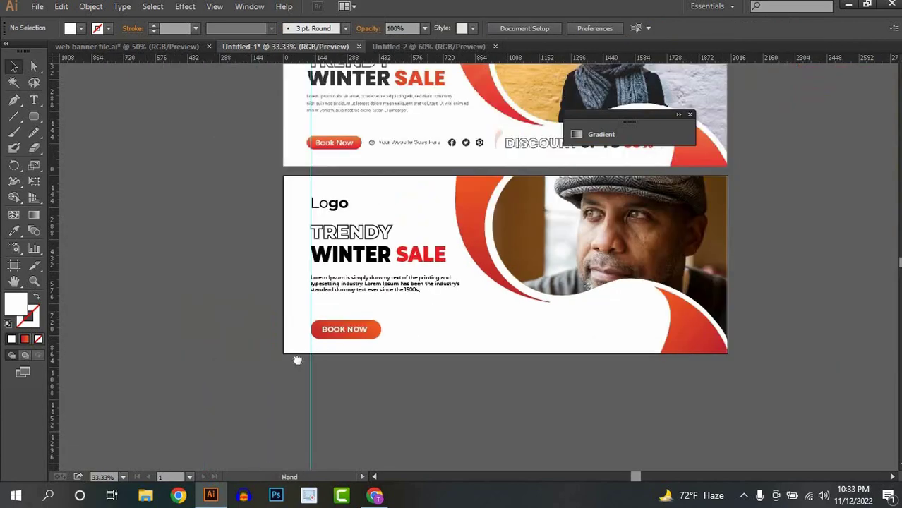
{"action": "scroll", "coordinate": [271, 318], "scroll_direction": "up", "scroll_amount": 1}
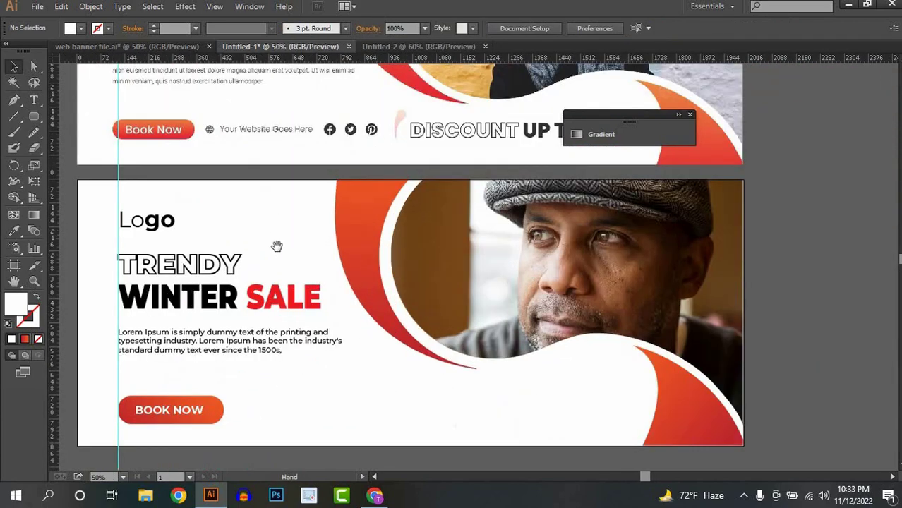
{"action": "left_click_drag", "start_coordinate": [275, 245], "coordinate": [275, 235]}
{"action": "key", "text": "ctrl+minus"}
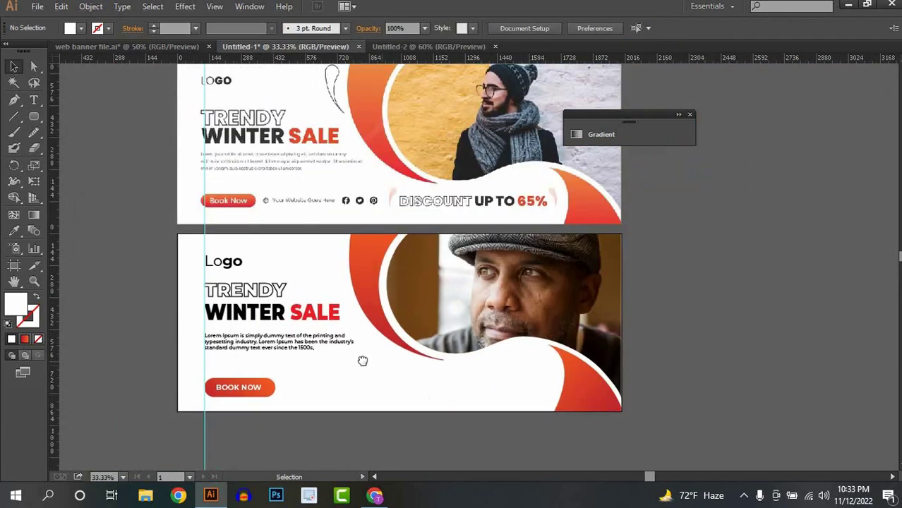
{"action": "left_click", "coordinate": [690, 115]}
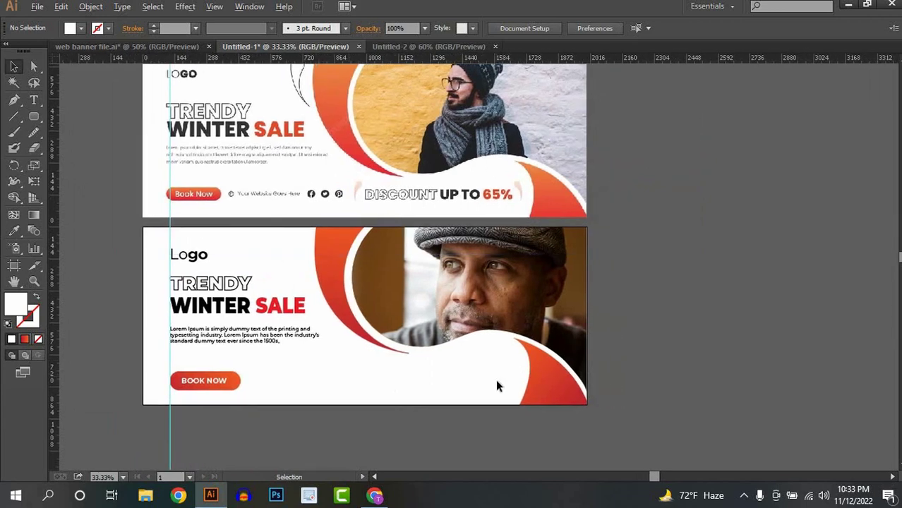
Add a "DISCOUNT UP TO 65%" text line in the white area below the photo and select it as an object
{"action": "scroll", "coordinate": [496, 380], "scroll_direction": "up", "scroll_amount": 1}
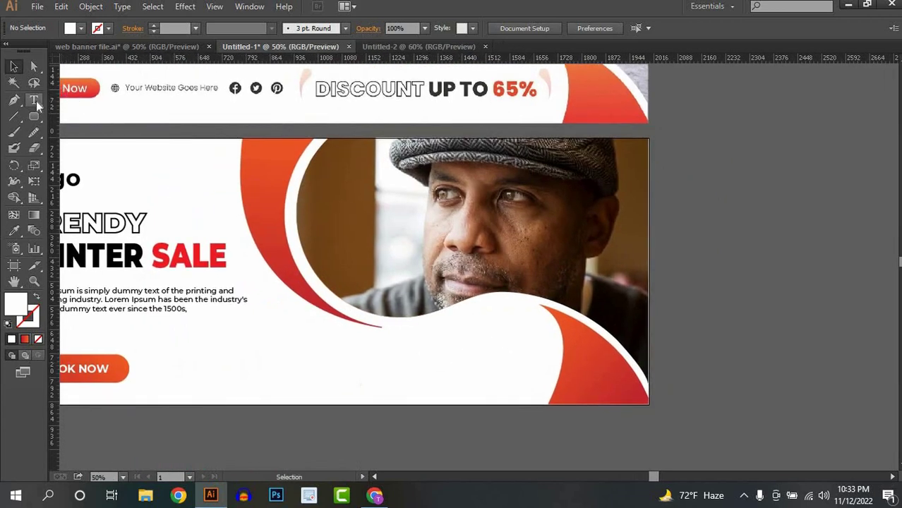
{"action": "left_click", "coordinate": [34, 100]}
{"action": "left_click", "coordinate": [270, 381]}
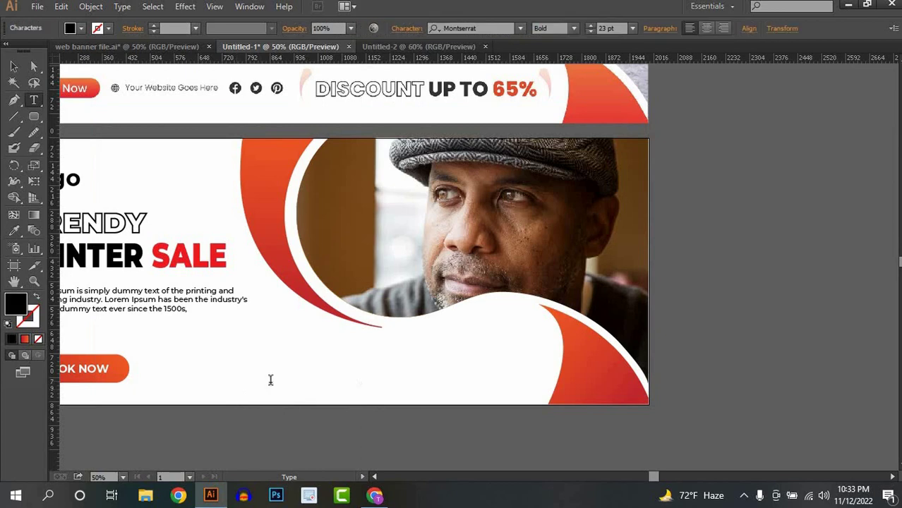
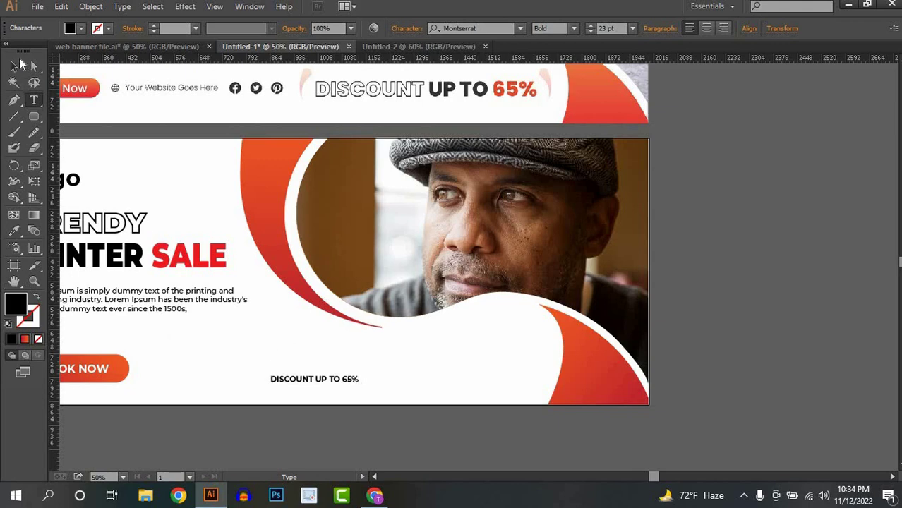
{"action": "left_click", "coordinate": [14, 66]}
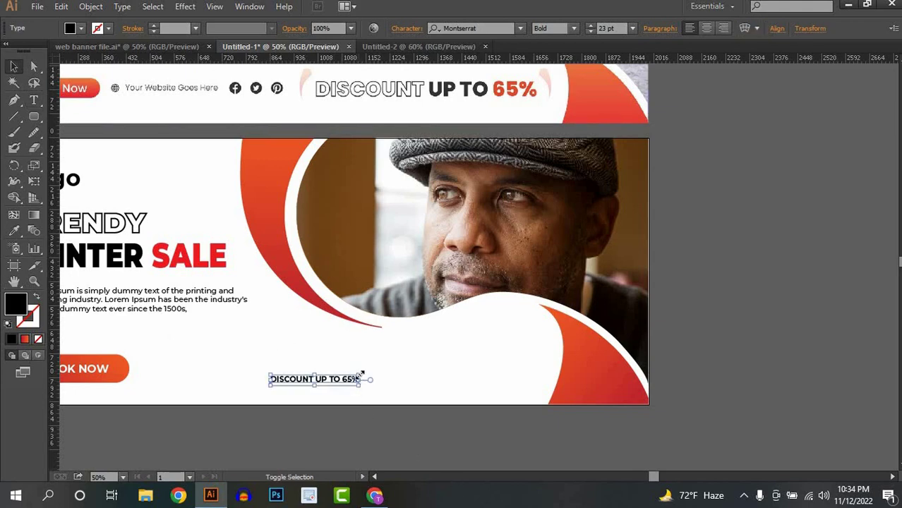
Enlarge the discount text line to about 66.35 pt and set its font weight to Black
{"action": "left_click_drag", "start_coordinate": [360, 376], "coordinate": [453, 377]}
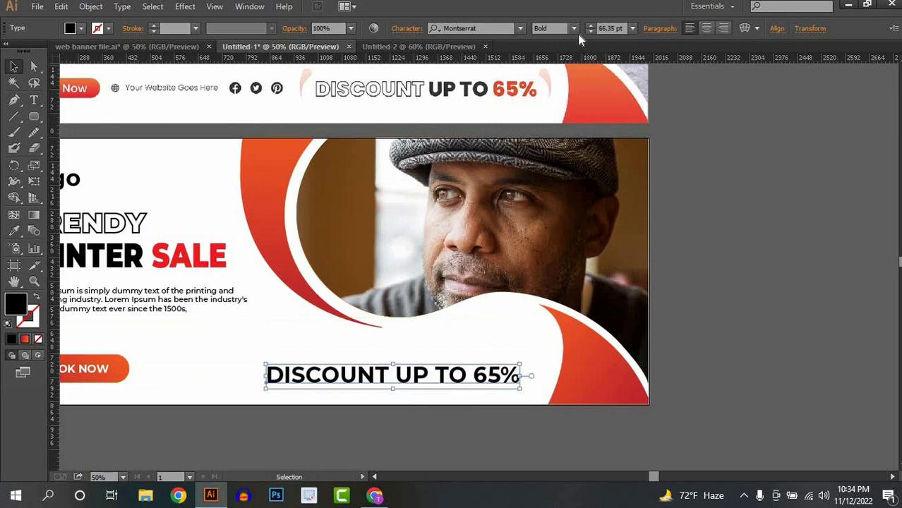
{"action": "left_click", "coordinate": [575, 29]}
{"action": "left_click", "coordinate": [556, 278]}
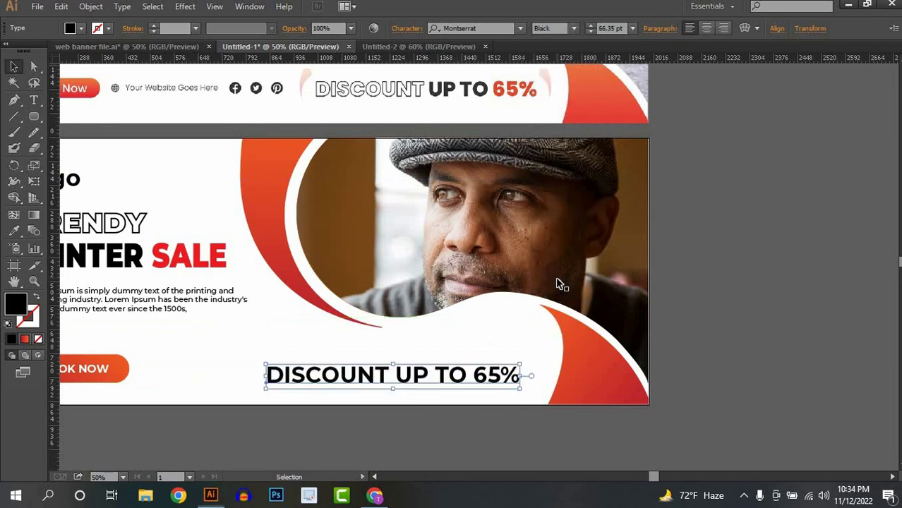
{"action": "left_click", "coordinate": [479, 418]}
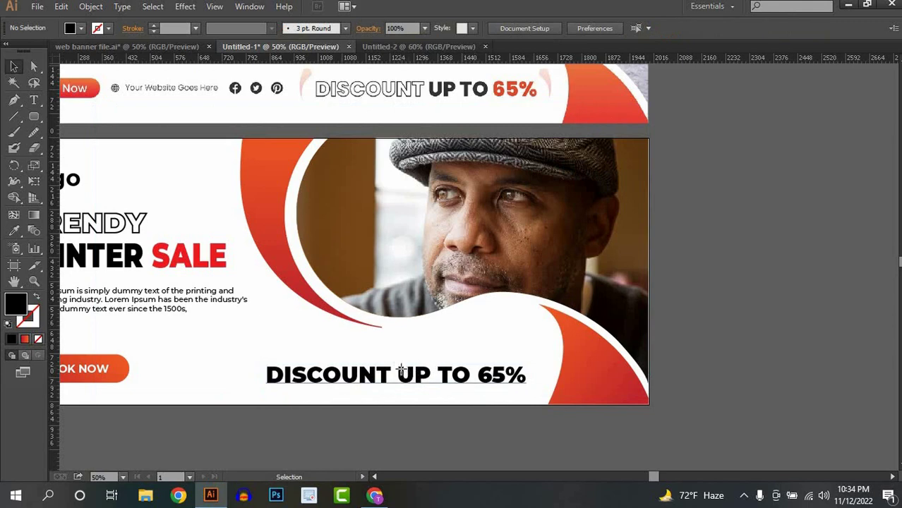
Move the discount text toward the lower-right orange shape and narrow it horizontally to fit the white area below the photo
{"action": "left_click_drag", "start_coordinate": [401, 369], "coordinate": [412, 365]}
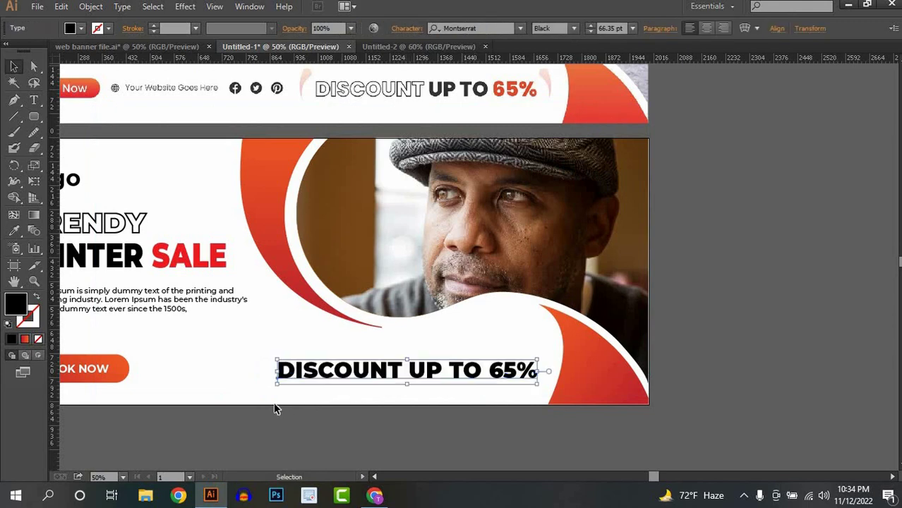
{"action": "left_click_drag", "start_coordinate": [278, 386], "coordinate": [307, 381]}
{"action": "left_click_drag", "start_coordinate": [424, 385], "coordinate": [424, 391]}
{"action": "left_click", "coordinate": [423, 394]}
{"action": "left_click", "coordinate": [413, 383]}
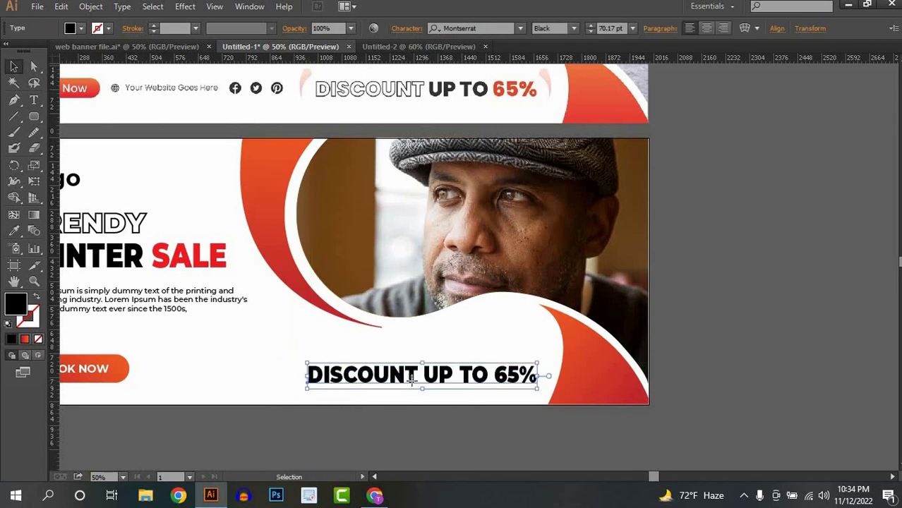
{"action": "left_click", "coordinate": [397, 395]}
Turn the word DISCOUNT into outlined lettering with no fill and a 3 pt black stroke
{"action": "key", "text": "t"}
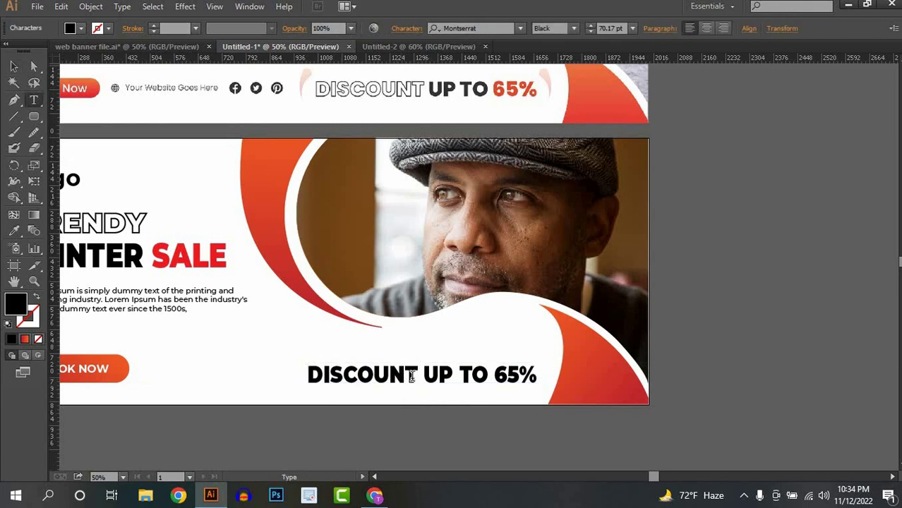
{"action": "left_click_drag", "start_coordinate": [418, 378], "coordinate": [253, 353]}
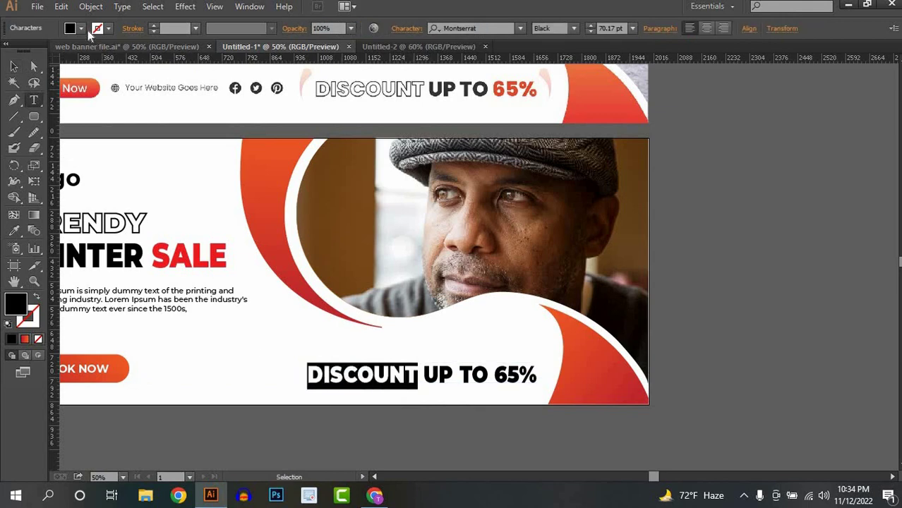
{"action": "left_click", "coordinate": [81, 28]}
{"action": "left_click", "coordinate": [11, 49]}
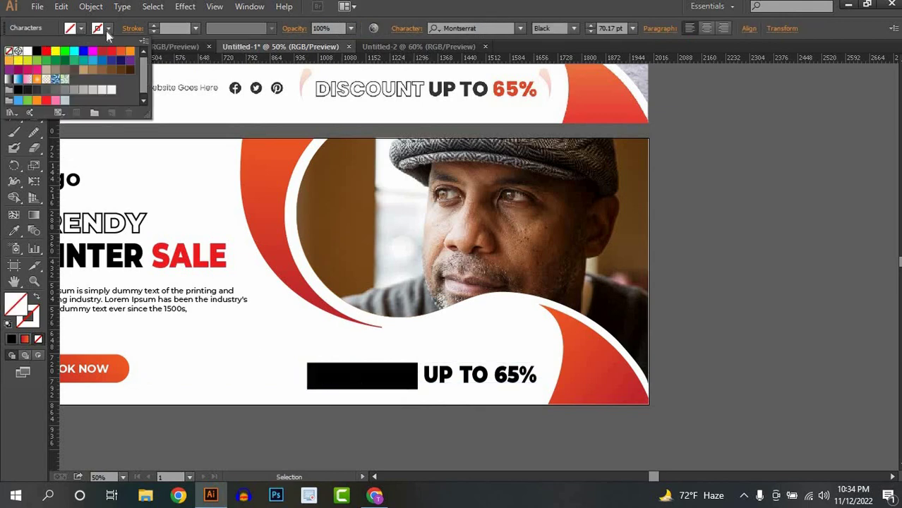
{"action": "left_click", "coordinate": [107, 30]}
{"action": "left_click", "coordinate": [33, 51]}
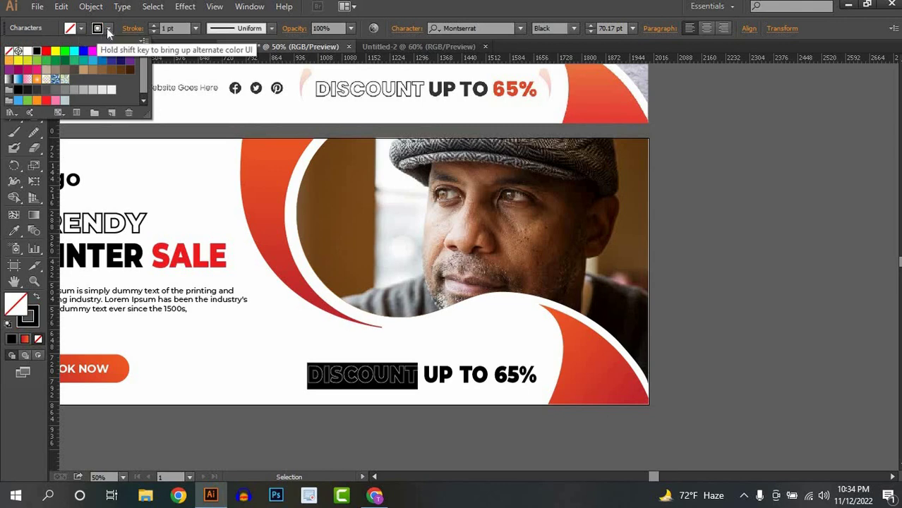
{"action": "left_click", "coordinate": [106, 28]}
{"action": "left_click", "coordinate": [155, 28]}
{"action": "left_click", "coordinate": [155, 29]}
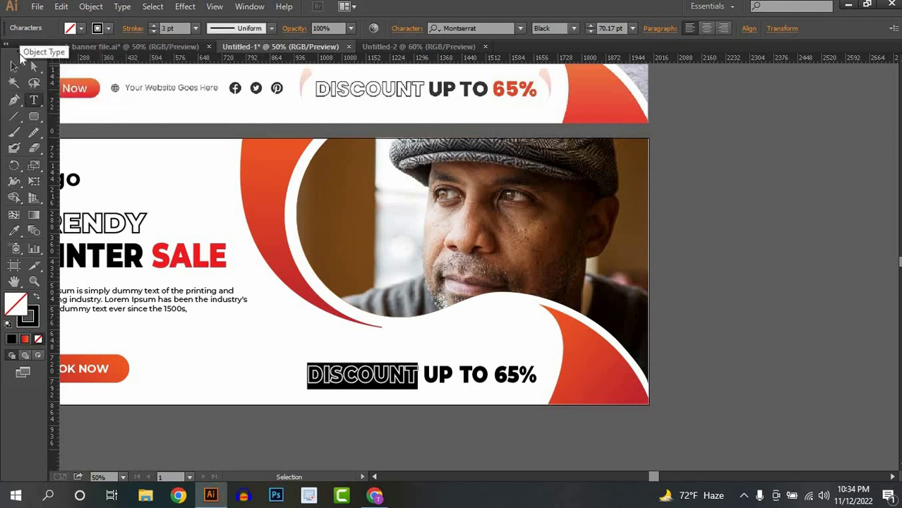
Fill the 65% text with an orange-red sampled from the reference banner using the Eyedropper
{"action": "left_click", "coordinate": [493, 374]}
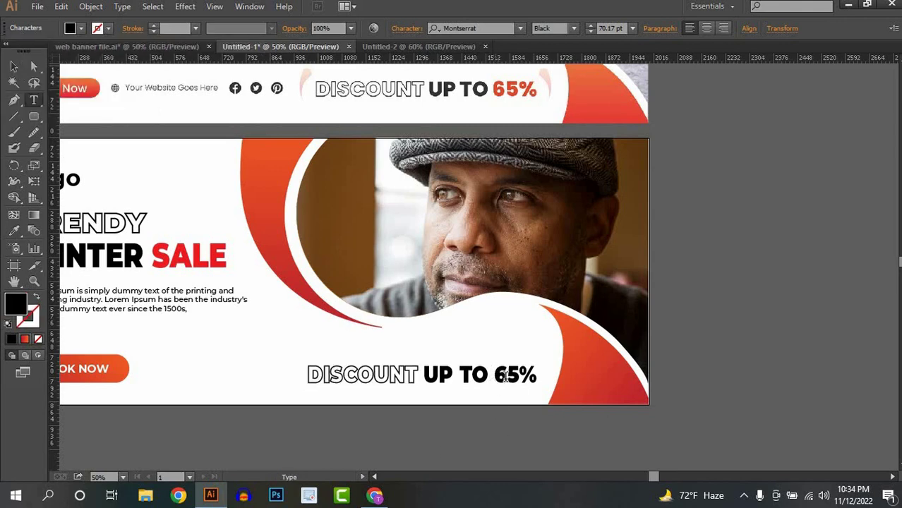
{"action": "left_click_drag", "start_coordinate": [506, 377], "coordinate": [561, 383]}
{"action": "left_click", "coordinate": [15, 232]}
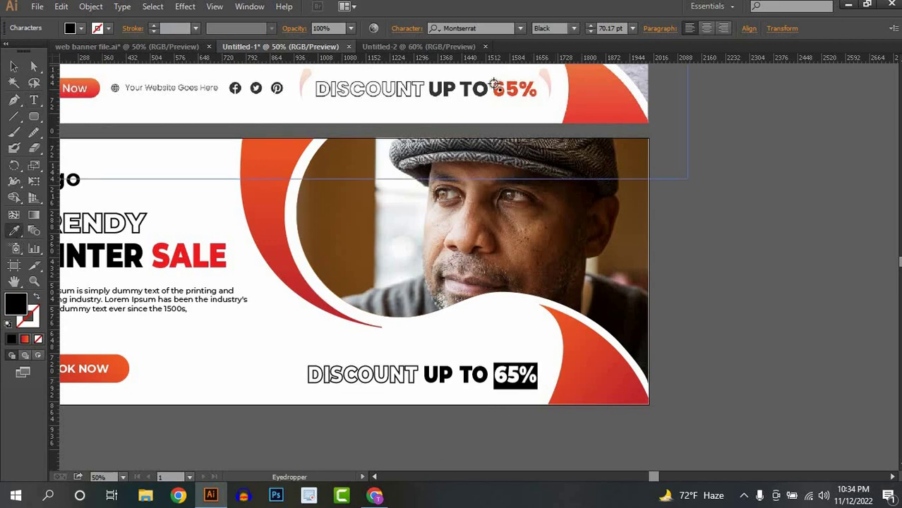
{"action": "left_click", "coordinate": [586, 98]}
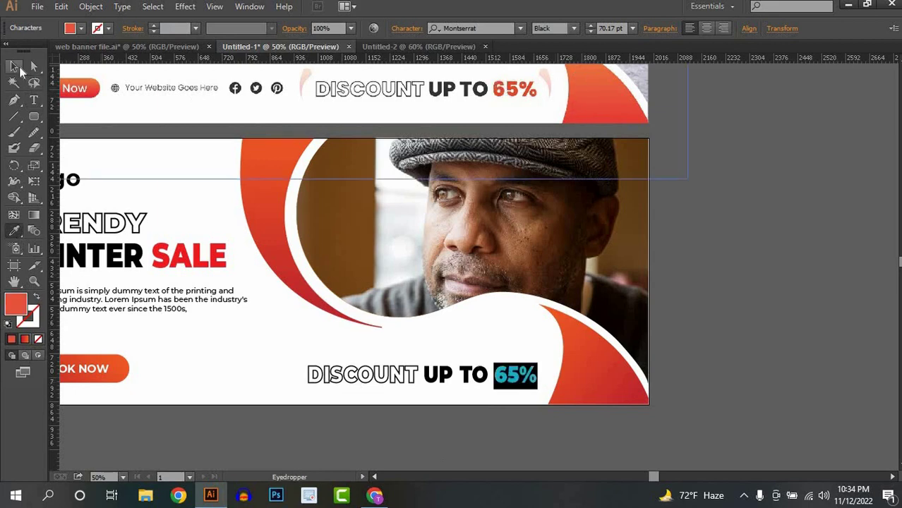
{"action": "left_click", "coordinate": [14, 66]}
{"action": "left_click", "coordinate": [773, 376]}
Resample the 65% text's fill as a brighter orange-red with the Eyedropper and deselect it
{"action": "key", "text": "t"}
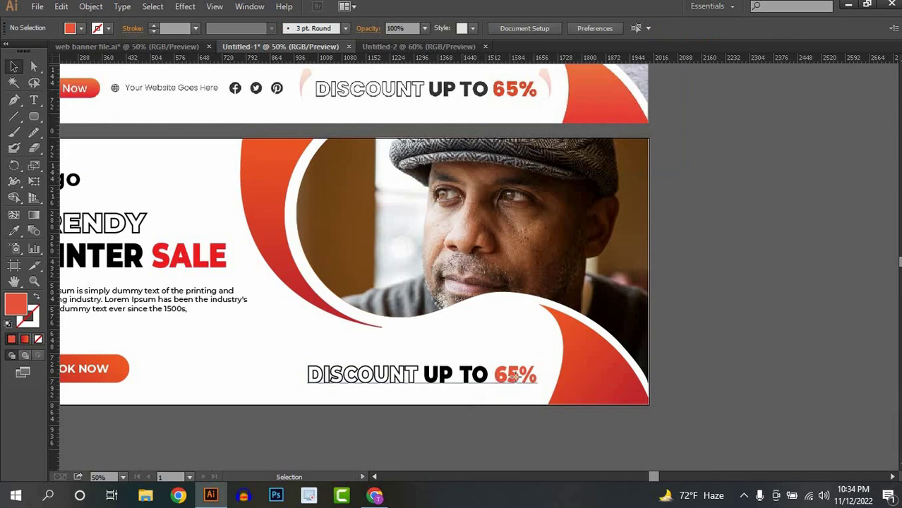
{"action": "double_click", "coordinate": [559, 376]}
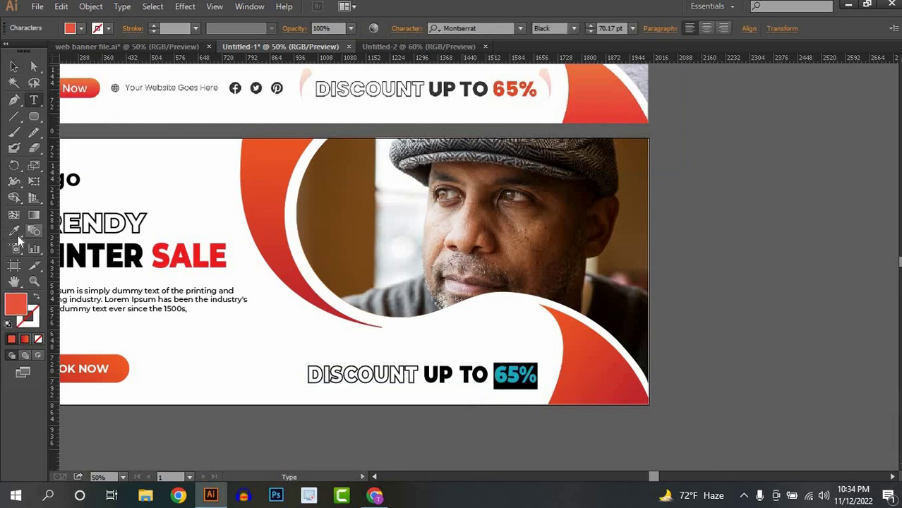
{"action": "left_click", "coordinate": [14, 230]}
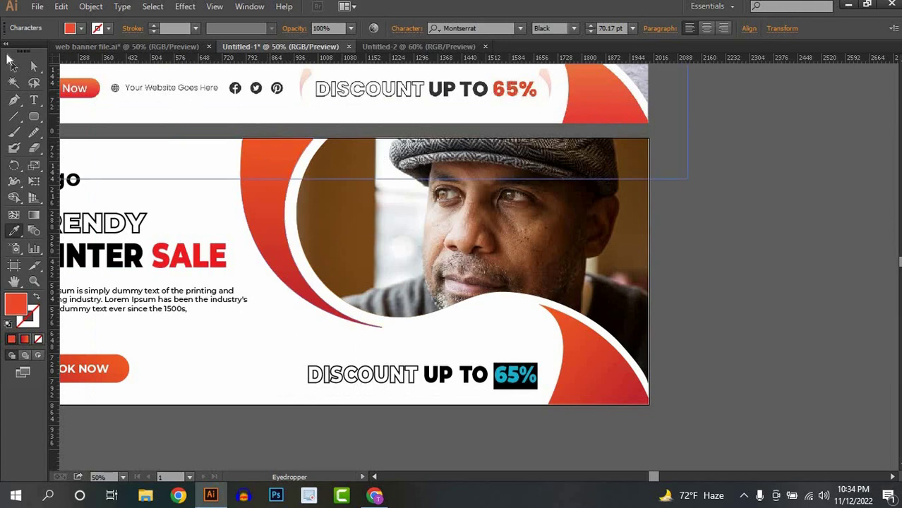
{"action": "left_click", "coordinate": [14, 65]}
{"action": "left_click", "coordinate": [721, 372]}
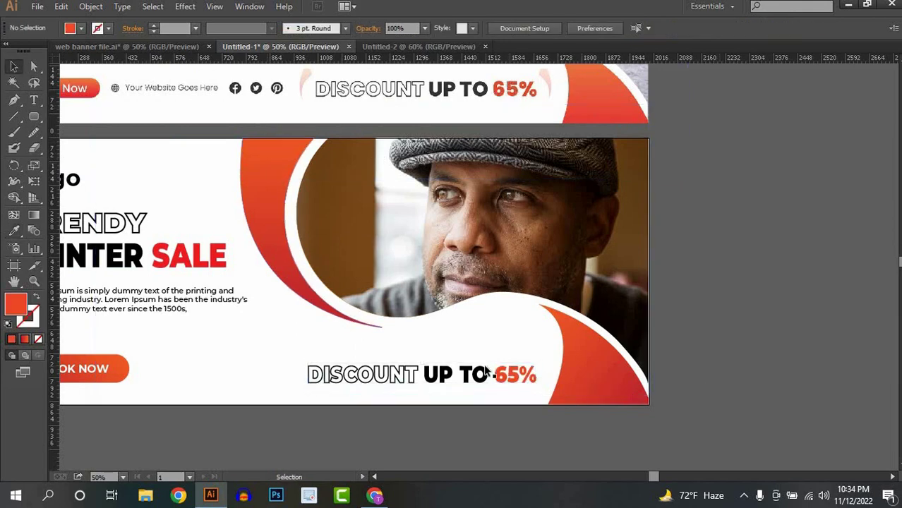
Add a "Your site here" text line beside the BOOK NOW button in Montserrat Regular
{"action": "left_click_drag", "start_coordinate": [430, 326], "coordinate": [610, 348]}
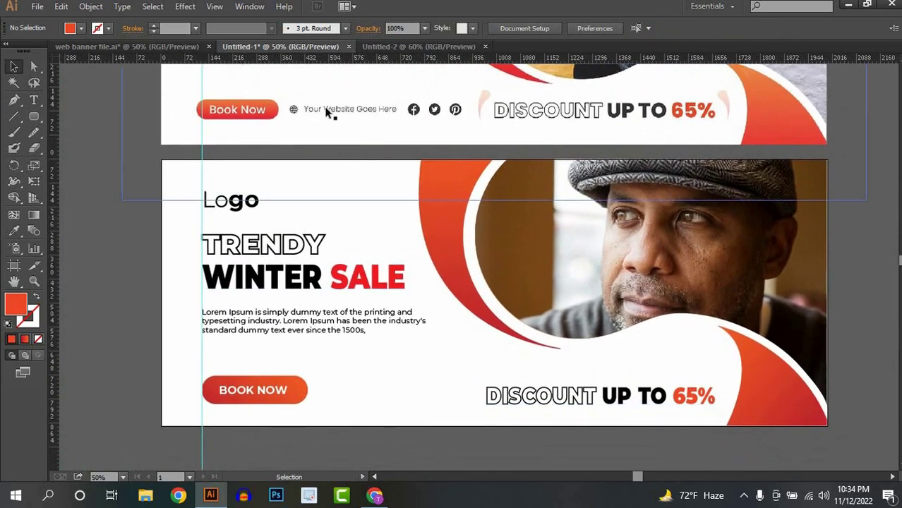
{"action": "left_click", "coordinate": [34, 100]}
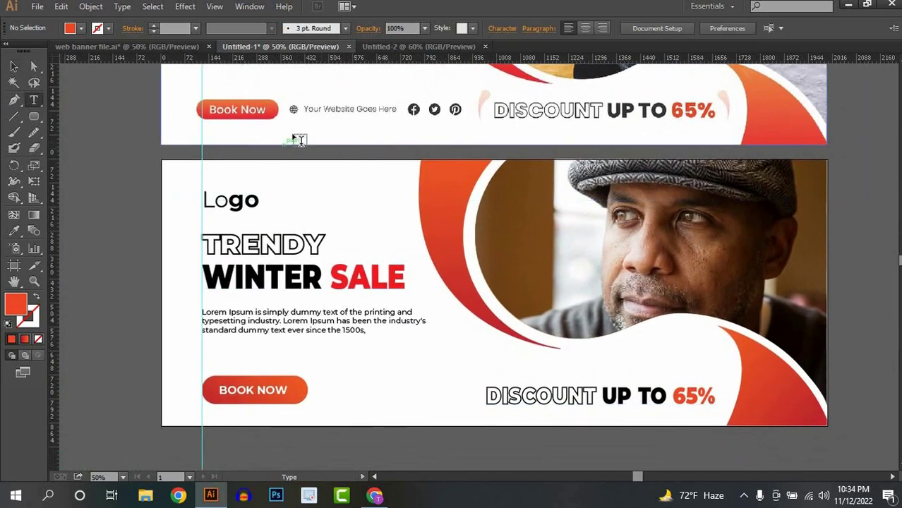
{"action": "left_click", "coordinate": [365, 391]}
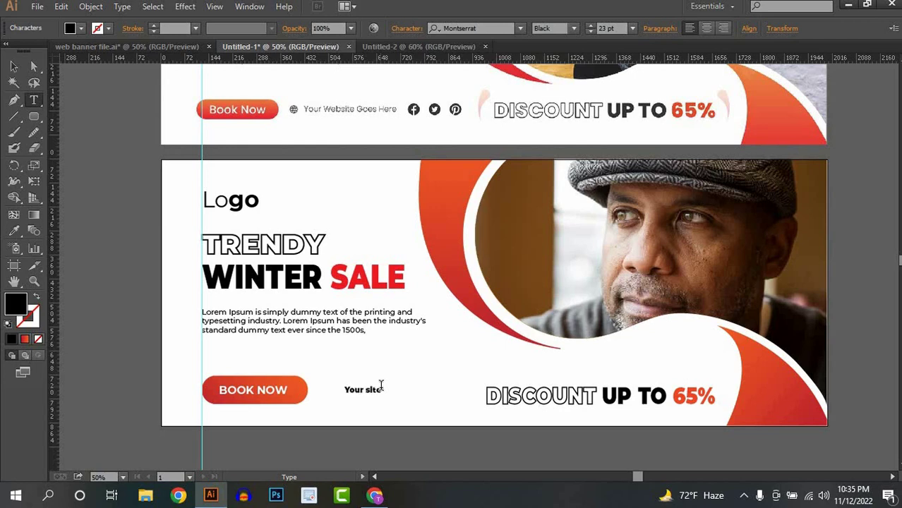
{"action": "type", "text": "ere"}
{"action": "left_click", "coordinate": [13, 67]}
{"action": "left_click", "coordinate": [570, 31]}
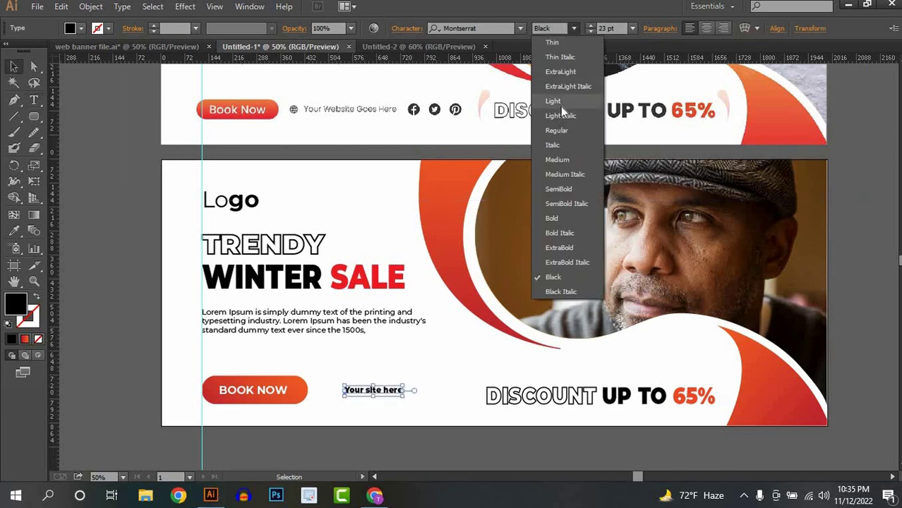
{"action": "left_click", "coordinate": [557, 131]}
Scale down the BOOK NOW button together with its text, keeping it aligned to the vertical guide
{"action": "left_click", "coordinate": [298, 384]}
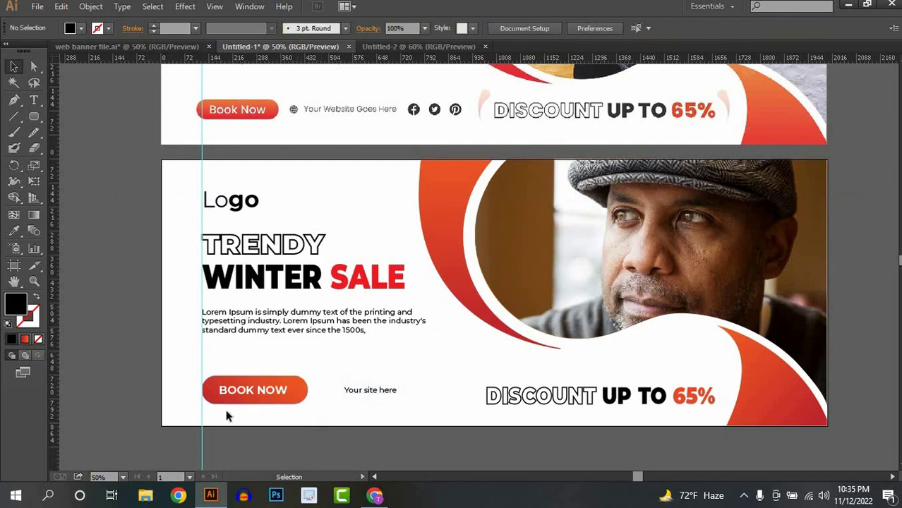
{"action": "left_click_drag", "start_coordinate": [308, 376], "coordinate": [288, 382]}
{"action": "left_click", "coordinate": [339, 422]}
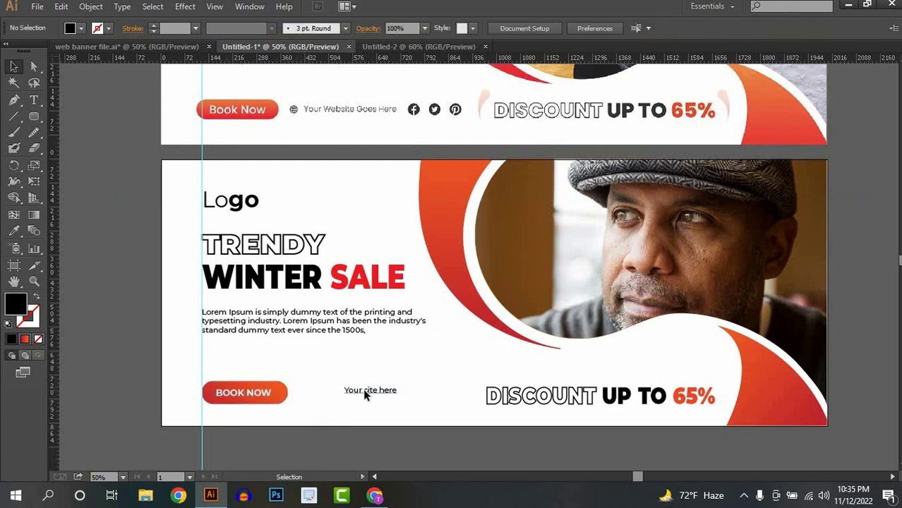
Enlarge the "Your site here" text and place it level with the BOOK NOW button, leaving a gap between them
{"action": "mouse_move", "coordinate": [365, 394]}
{"action": "left_mouse_down"}
{"action": "mouse_move", "coordinate": [336, 397]}
{"action": "mouse_move", "coordinate": [387, 400]}
{"action": "mouse_move", "coordinate": [374, 403]}
{"action": "left_mouse_up"}
{"action": "left_click", "coordinate": [367, 404]}
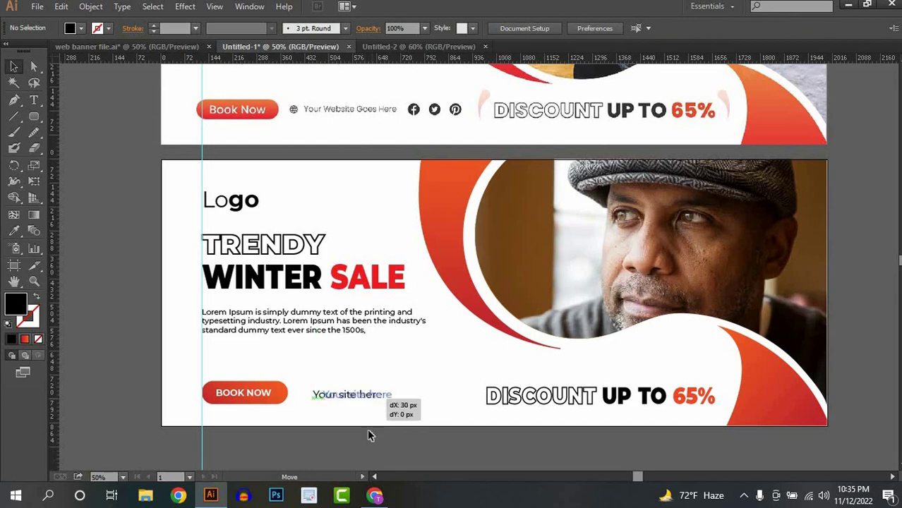
{"action": "left_click_drag", "start_coordinate": [370, 436], "coordinate": [371, 437]}
{"action": "left_click", "coordinate": [386, 440]}
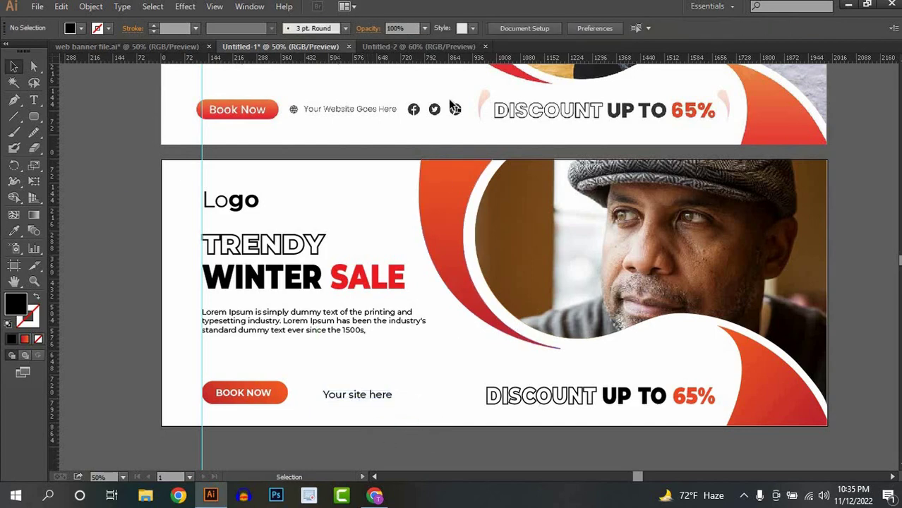
Switch to the Font Awesome cheatsheet in Chrome and look through the Solid icons for a globe to mark the website line
{"action": "left_click", "coordinate": [375, 495]}
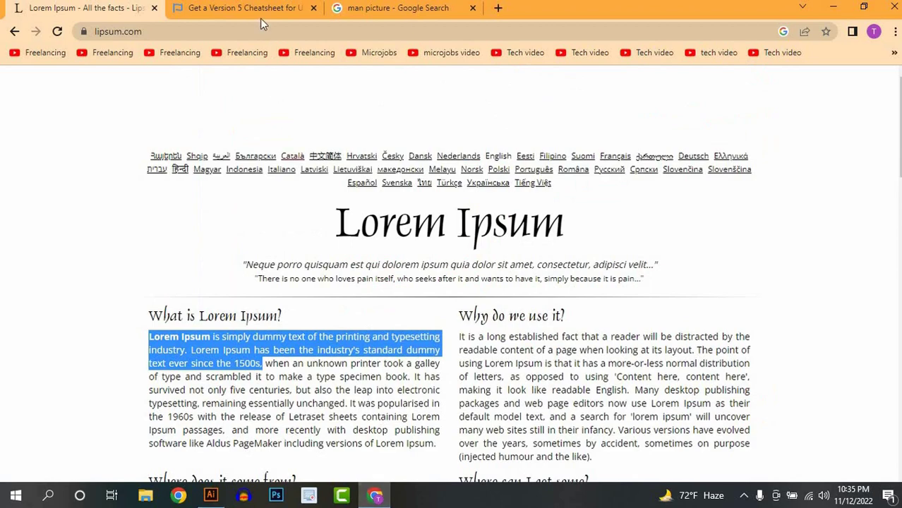
{"action": "left_click", "coordinate": [260, 19]}
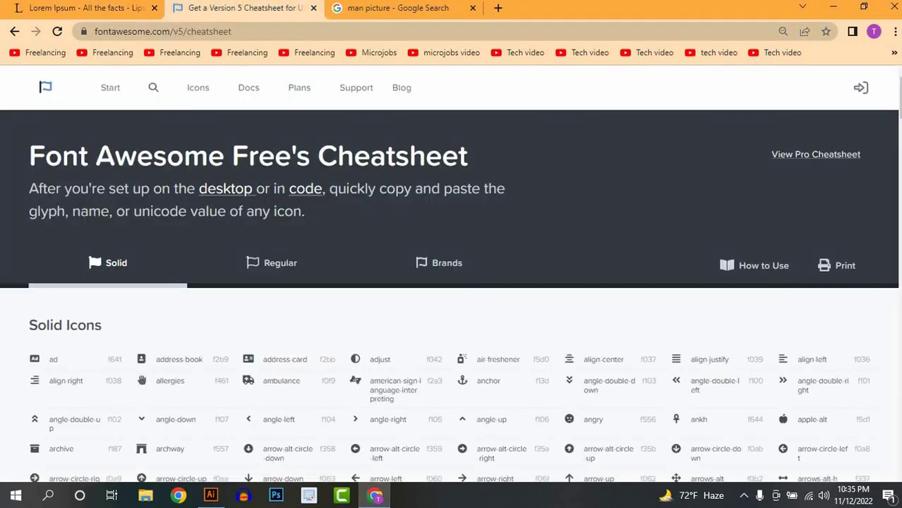
{"action": "scroll", "coordinate": [168, 363], "scroll_direction": "down", "scroll_amount": 12}
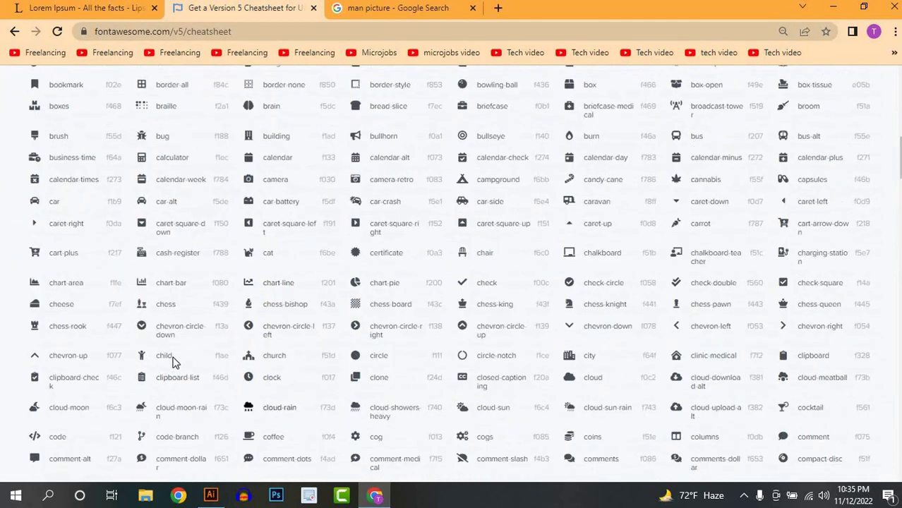
{"action": "scroll", "coordinate": [168, 361], "scroll_direction": "down", "scroll_amount": 10}
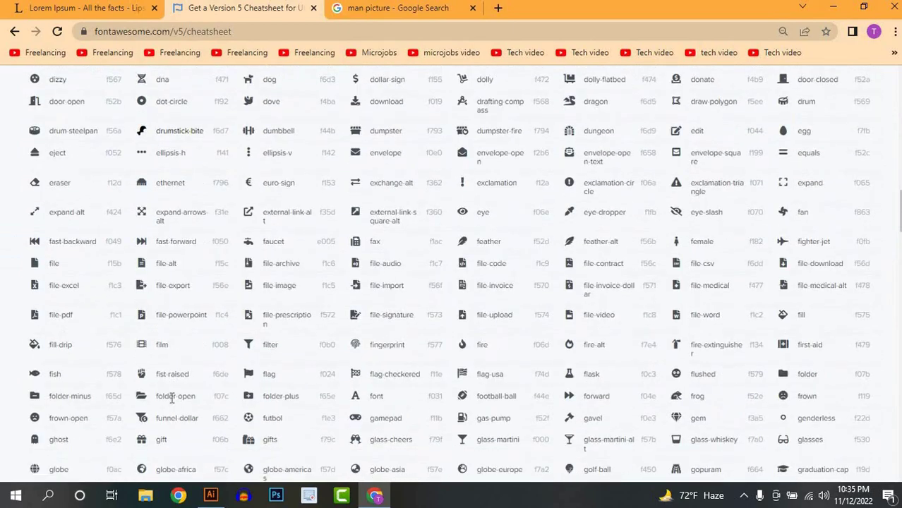
{"action": "scroll", "coordinate": [189, 399], "scroll_direction": "down", "scroll_amount": 5}
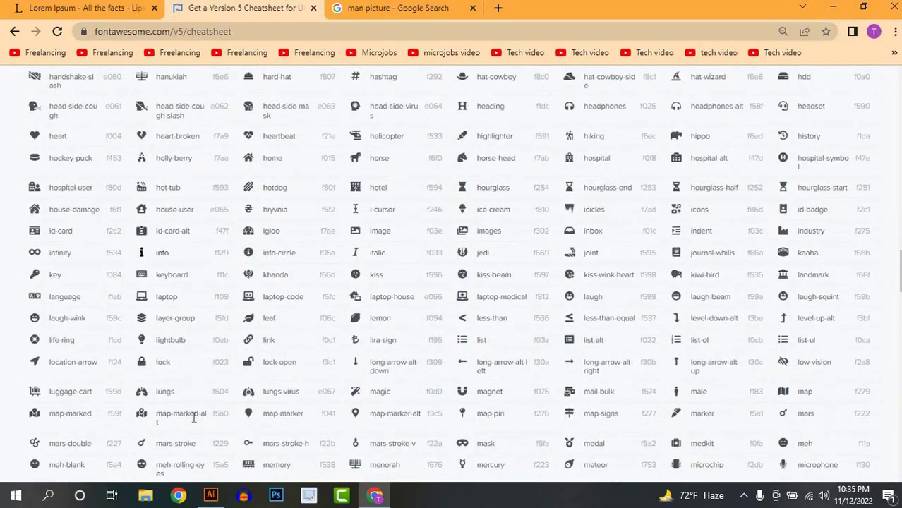
{"action": "scroll", "coordinate": [194, 417], "scroll_direction": "down", "scroll_amount": 2}
{"action": "scroll", "coordinate": [194, 416], "scroll_direction": "up", "scroll_amount": 5}
{"action": "scroll", "coordinate": [195, 419], "scroll_direction": "down", "scroll_amount": 10}
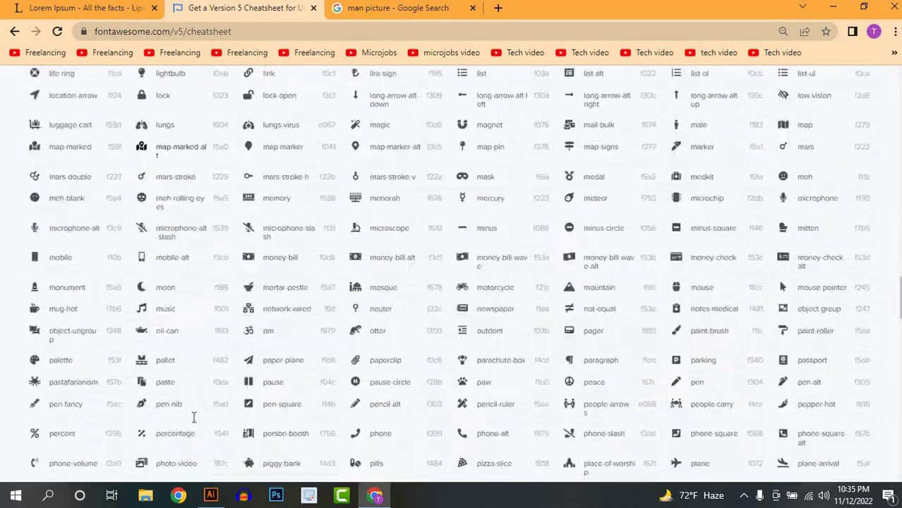
{"action": "scroll", "coordinate": [194, 422], "scroll_direction": "down", "scroll_amount": 5}
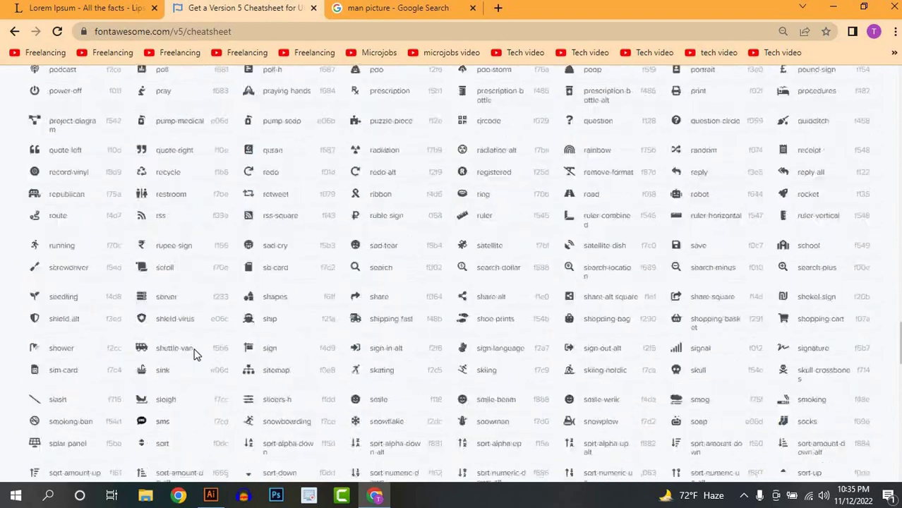
{"action": "scroll", "coordinate": [197, 355], "scroll_direction": "up", "scroll_amount": 15}
{"action": "scroll", "coordinate": [197, 355], "scroll_direction": "up", "scroll_amount": 15}
{"action": "scroll", "coordinate": [197, 313], "scroll_direction": "up", "scroll_amount": 6}
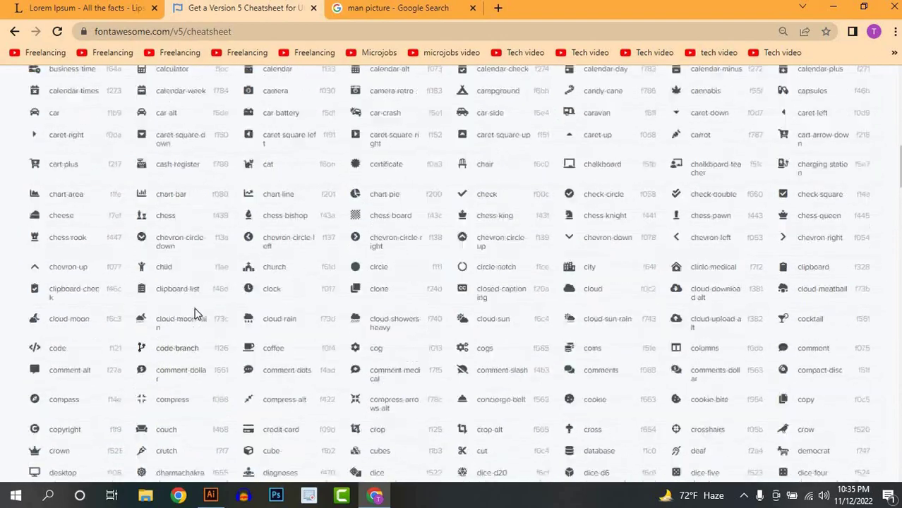
{"action": "scroll", "coordinate": [198, 311], "scroll_direction": "down", "scroll_amount": 3}
{"action": "scroll", "coordinate": [196, 313], "scroll_direction": "up", "scroll_amount": 6}
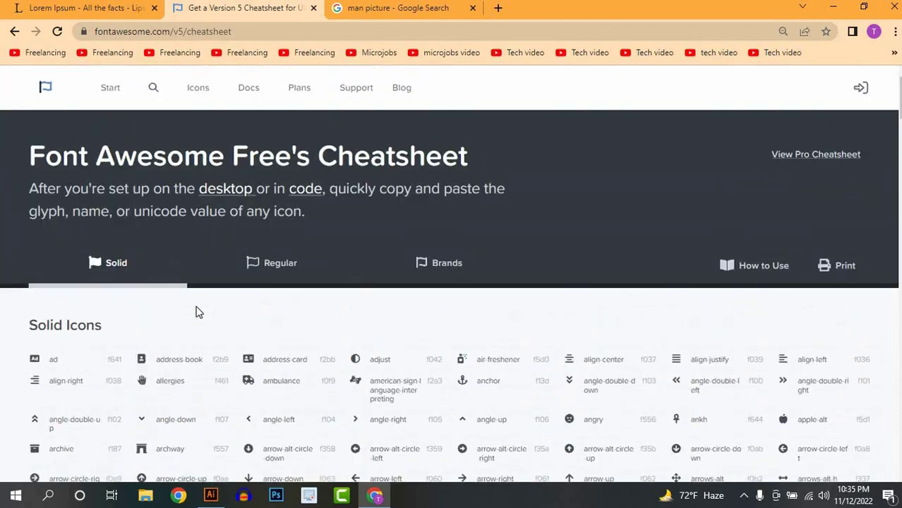
{"action": "scroll", "coordinate": [198, 312], "scroll_direction": "down", "scroll_amount": 3}
{"action": "scroll", "coordinate": [201, 313], "scroll_direction": "down", "scroll_amount": 5}
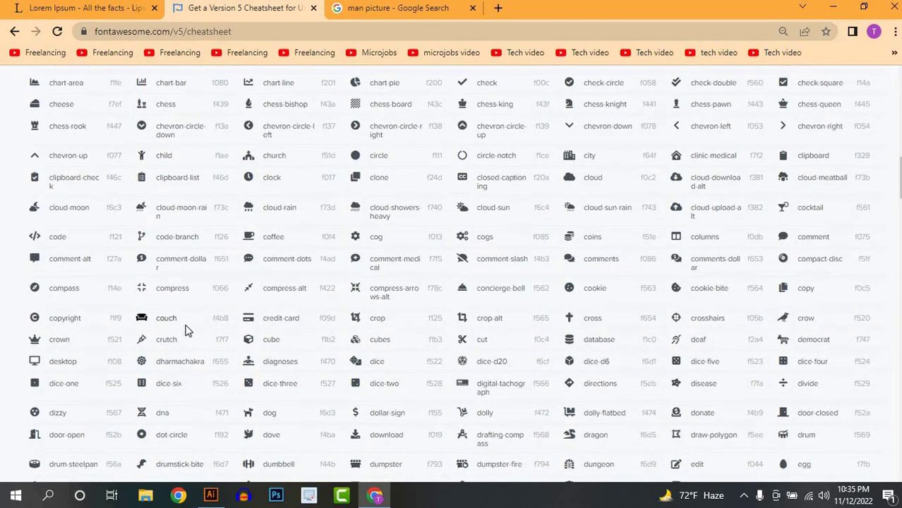
{"action": "scroll", "coordinate": [187, 329], "scroll_direction": "down", "scroll_amount": 10}
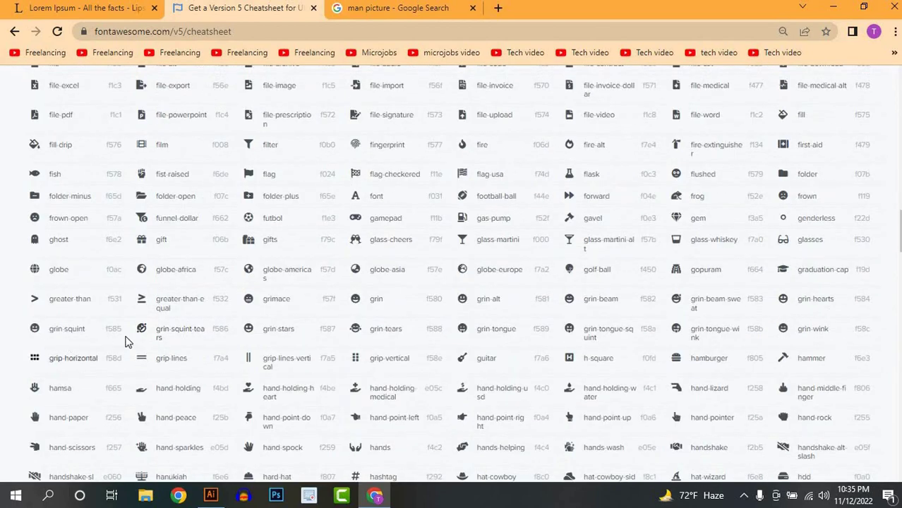
{"action": "scroll", "coordinate": [344, 408], "scroll_direction": "down", "scroll_amount": 3}
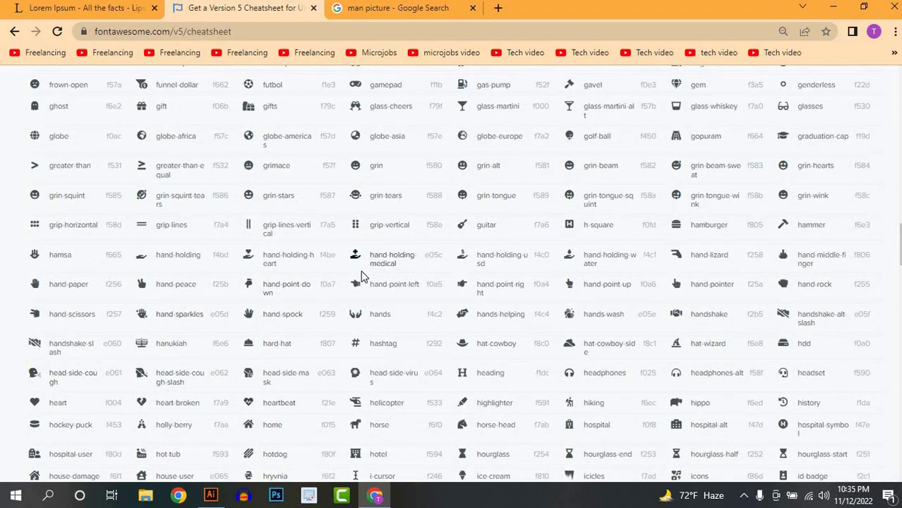
{"action": "scroll", "coordinate": [353, 254], "scroll_direction": "up", "scroll_amount": 3}
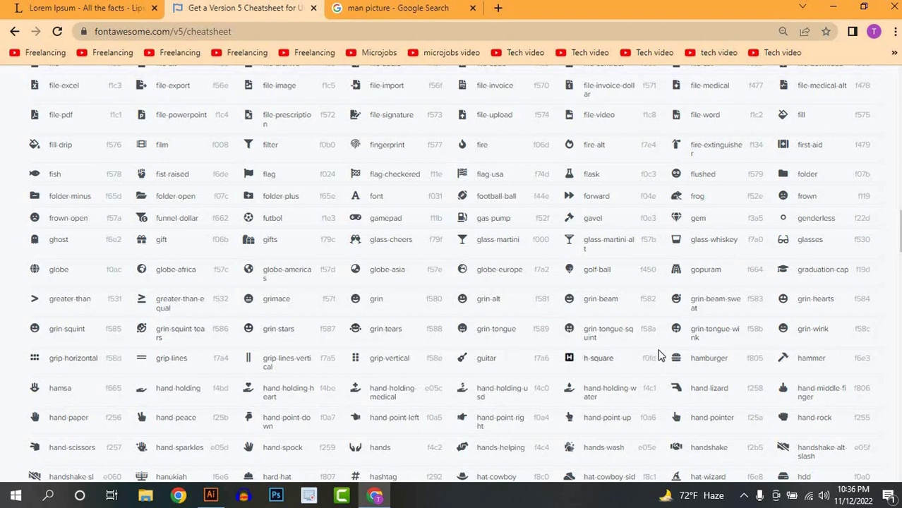
{"action": "scroll", "coordinate": [659, 355], "scroll_direction": "up", "scroll_amount": 1}
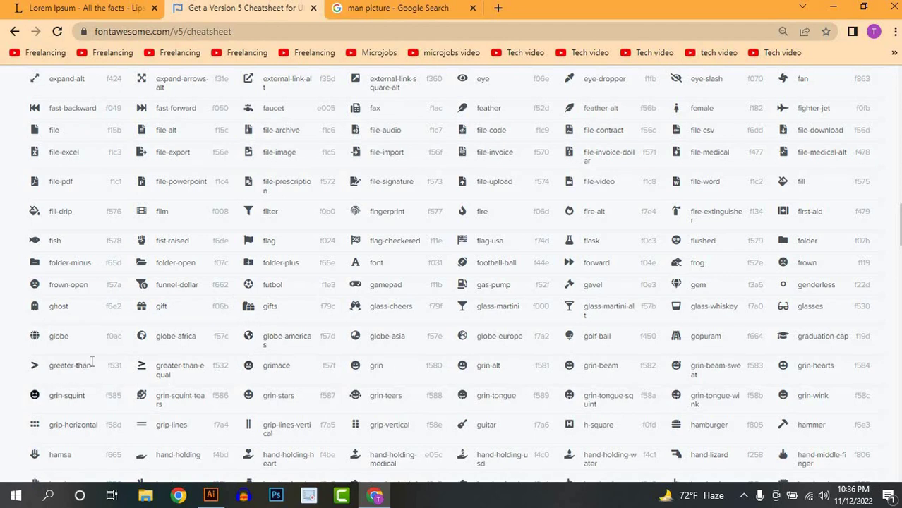
Copy the globe glyph from the Solid icons and paste it into the winter sale banner in Illustrator
{"action": "right_click", "coordinate": [33, 335]}
{"action": "left_click", "coordinate": [49, 342]}
{"action": "left_click", "coordinate": [210, 496]}
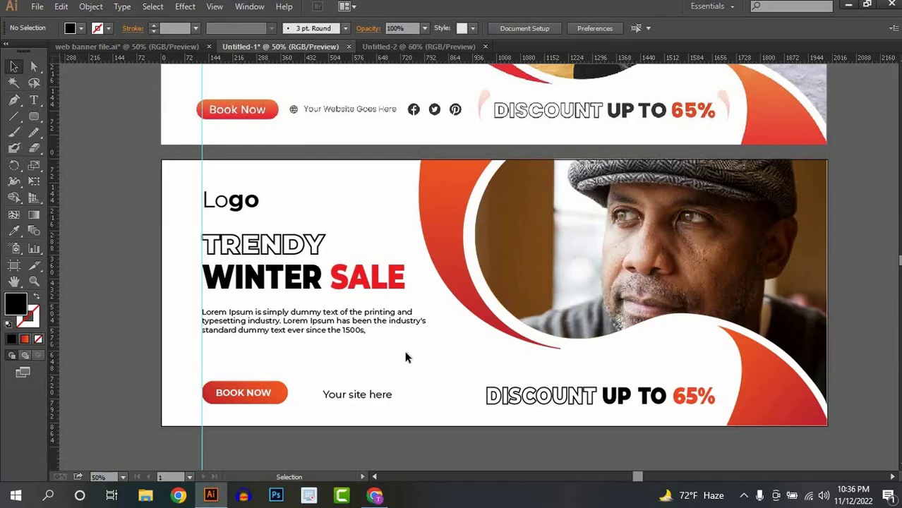
{"action": "key", "text": "ctrl+v"}
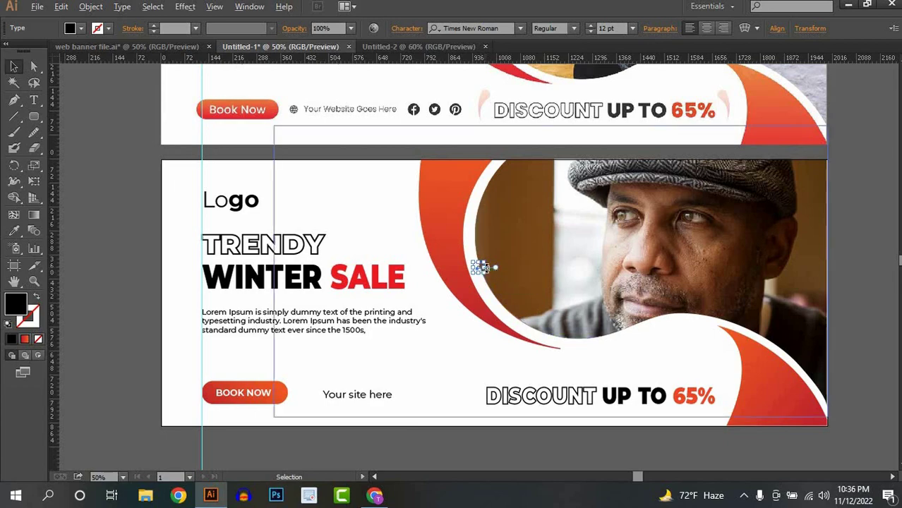
Enlarge the pasted glyph to about 119 pt and move it off the photo to the white area near "Your site here"
{"action": "scroll", "coordinate": [486, 270], "scroll_direction": "up", "scroll_amount": 4}
{"action": "left_click_drag", "start_coordinate": [464, 273], "coordinate": [574, 433]}
{"action": "left_click_drag", "start_coordinate": [515, 369], "coordinate": [255, 394]}
{"action": "scroll", "coordinate": [256, 394], "scroll_direction": "down", "scroll_amount": 5}
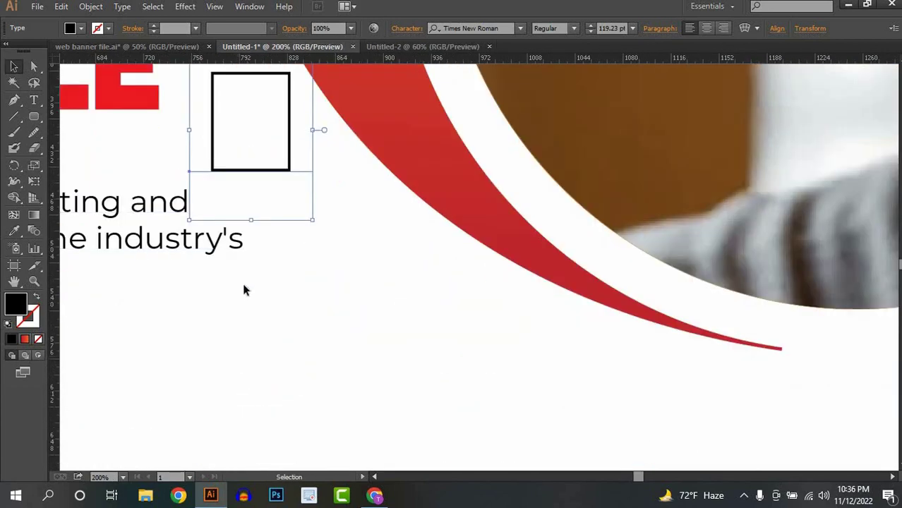
{"action": "left_click_drag", "start_coordinate": [231, 103], "coordinate": [285, 426]}
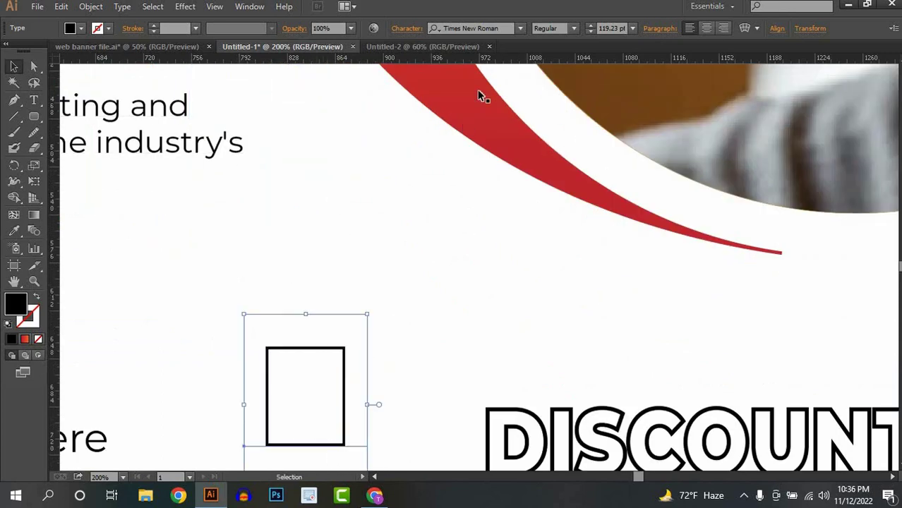
Set the glyph's font to Font Awesome 5 Free Solid and deselect it
{"action": "left_click", "coordinate": [516, 31]}
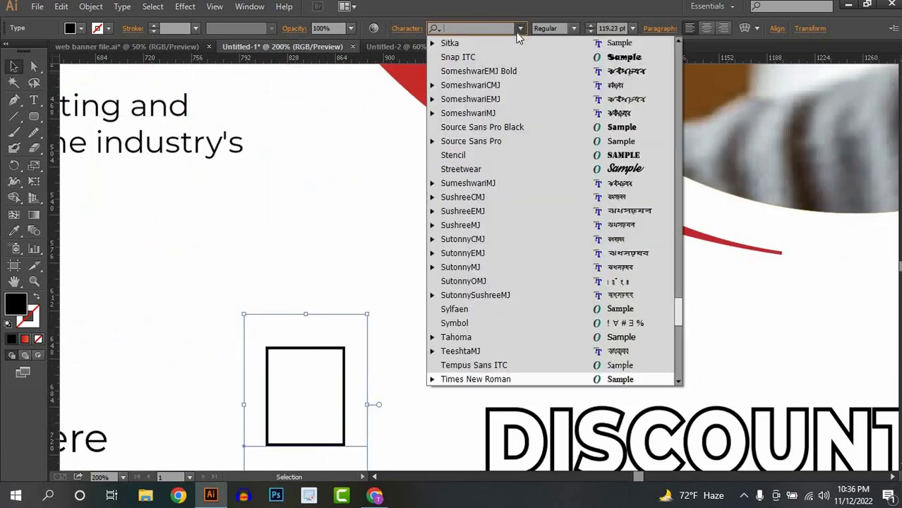
{"action": "type", "text": "f"}
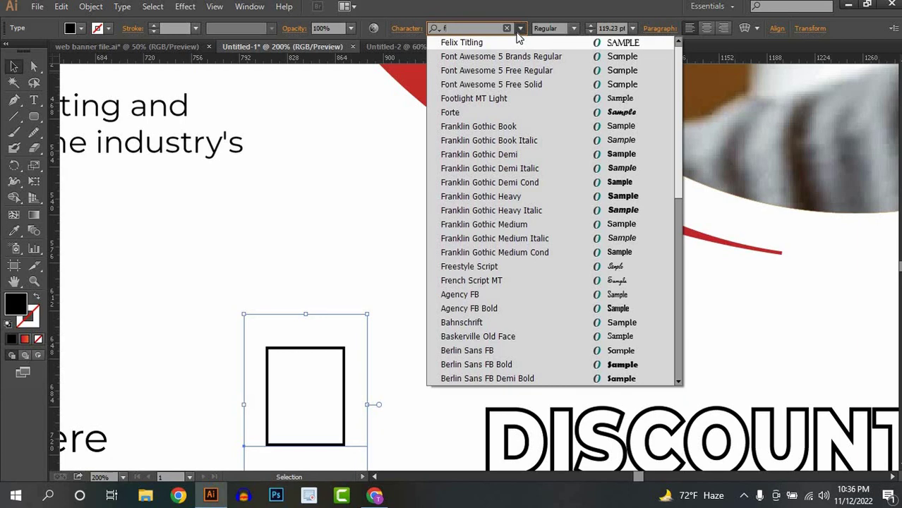
{"action": "type", "text": "ont"}
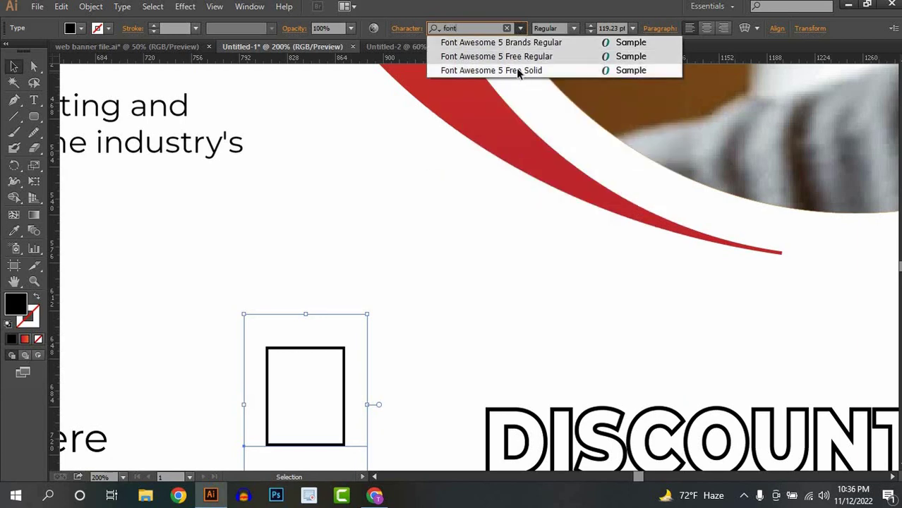
{"action": "left_click", "coordinate": [516, 70]}
{"action": "left_click", "coordinate": [187, 309]}
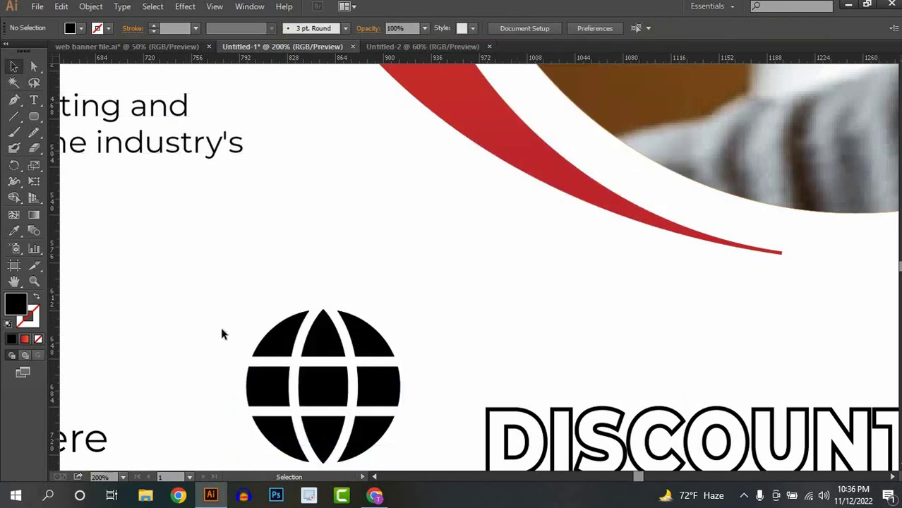
Scale down the globe icon and place it between the BOOK NOW button and the "Your site here" text
{"action": "scroll", "coordinate": [221, 327], "scroll_direction": "down", "scroll_amount": 3}
{"action": "left_click_drag", "start_coordinate": [276, 302], "coordinate": [379, 322]}
{"action": "scroll", "coordinate": [404, 340], "scroll_direction": "up", "scroll_amount": 4}
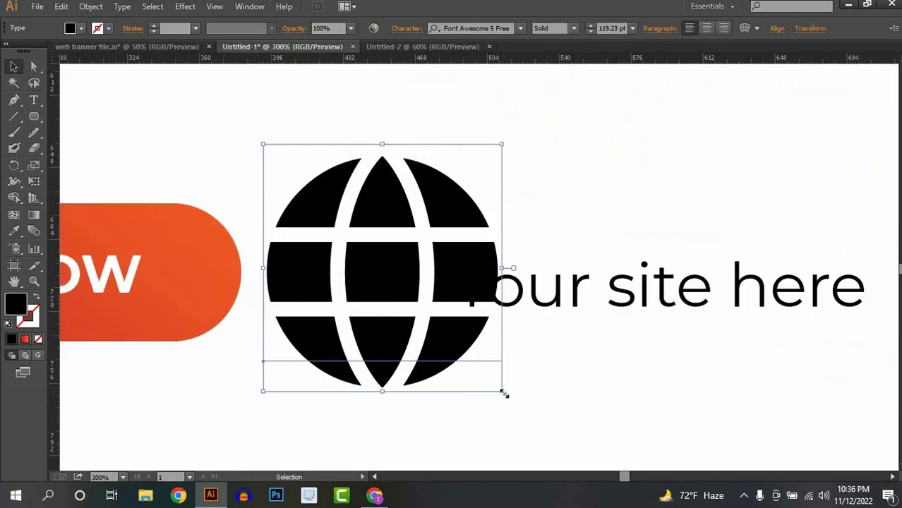
{"action": "left_click_drag", "start_coordinate": [486, 378], "coordinate": [424, 311]}
{"action": "left_click_drag", "start_coordinate": [403, 289], "coordinate": [364, 298]}
{"action": "left_click", "coordinate": [444, 338]}
{"action": "scroll", "coordinate": [443, 338], "scroll_direction": "down", "scroll_amount": 3}
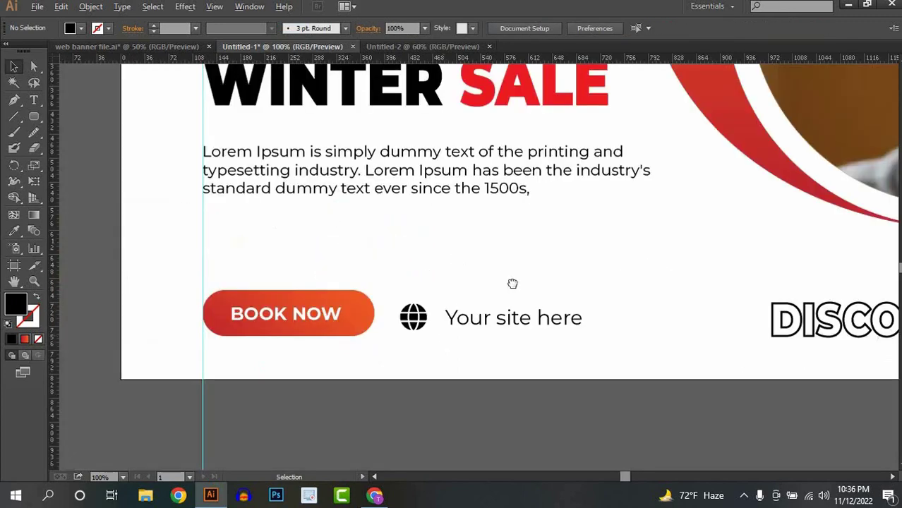
{"action": "left_click_drag", "start_coordinate": [512, 284], "coordinate": [312, 359]}
{"action": "scroll", "coordinate": [406, 356], "scroll_direction": "down", "scroll_amount": 2}
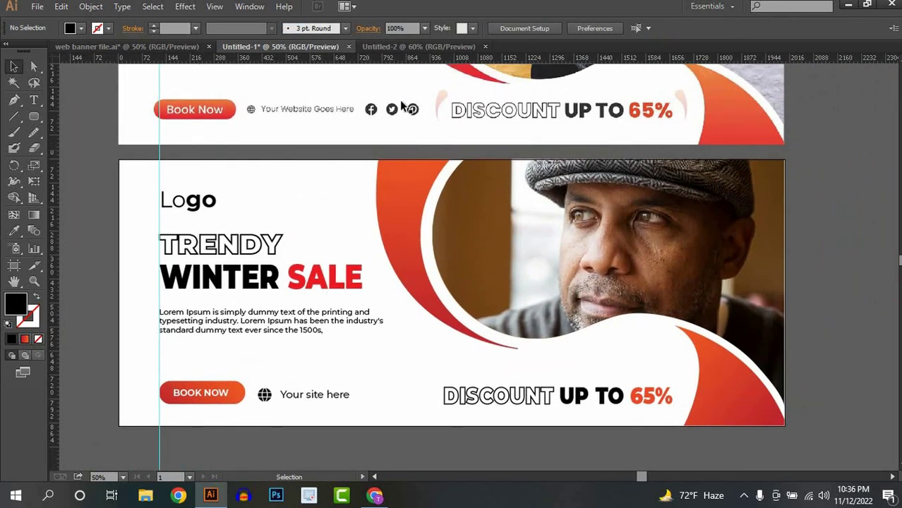
Copy the facebook-f glyph from the Font Awesome cheatsheet's Brands icons in Chrome and return to the banner in Illustrator
{"action": "left_click", "coordinate": [374, 497]}
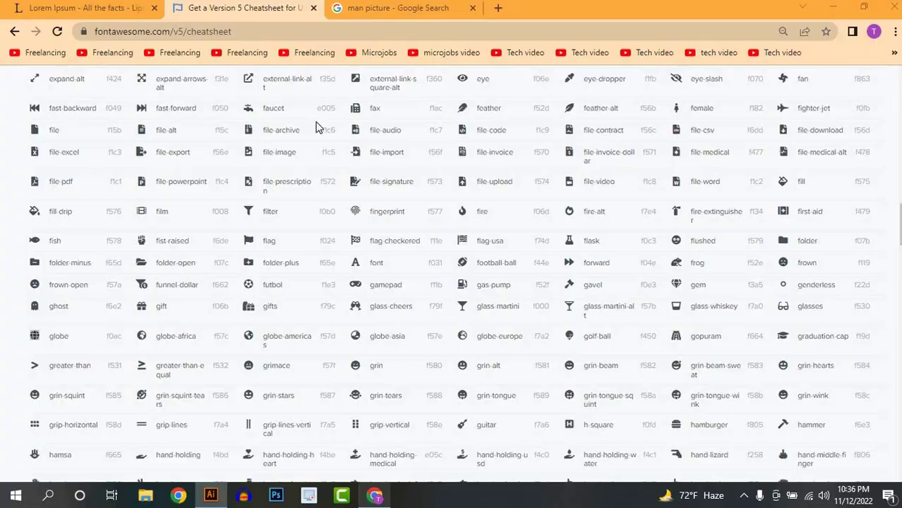
{"action": "scroll", "coordinate": [408, 225], "scroll_direction": "up", "scroll_amount": 10}
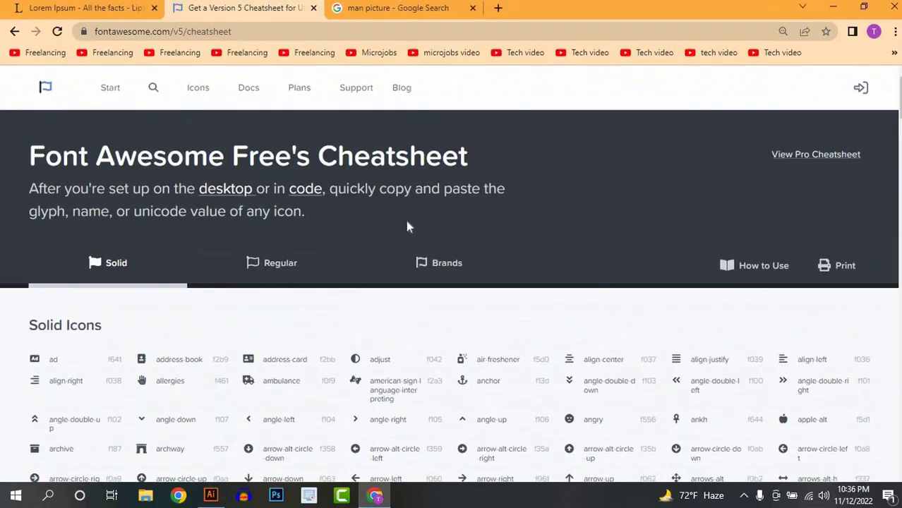
{"action": "left_click", "coordinate": [430, 263]}
{"action": "scroll", "coordinate": [523, 307], "scroll_direction": "down", "scroll_amount": 7}
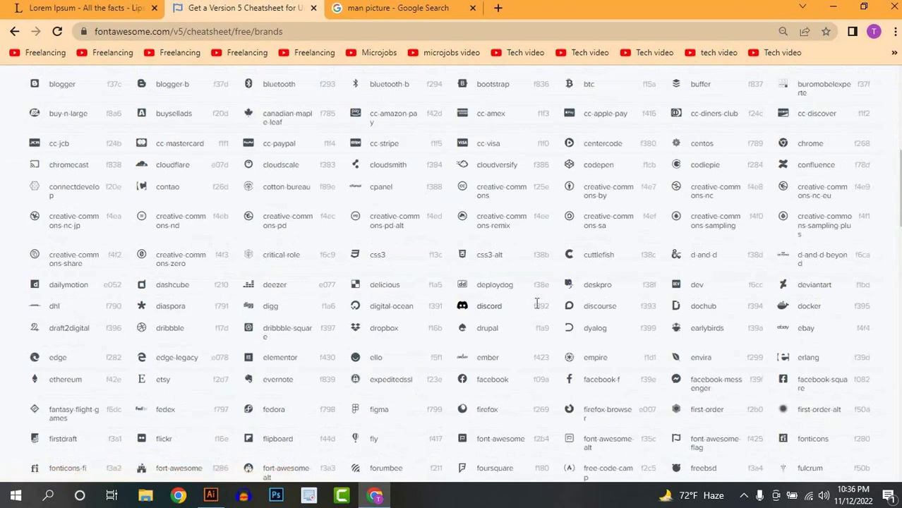
{"action": "double_click", "coordinate": [570, 380]}
{"action": "right_click", "coordinate": [570, 380]}
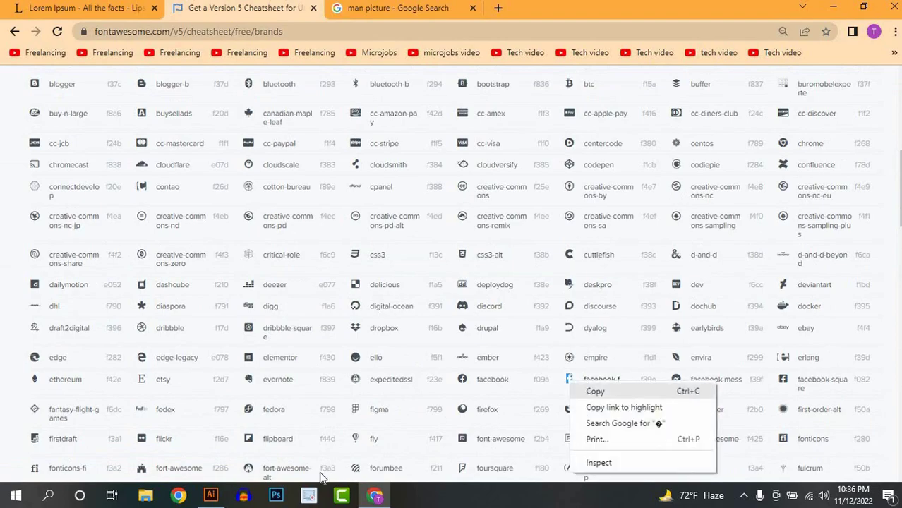
{"action": "left_click", "coordinate": [590, 390]}
{"action": "left_click", "coordinate": [210, 497]}
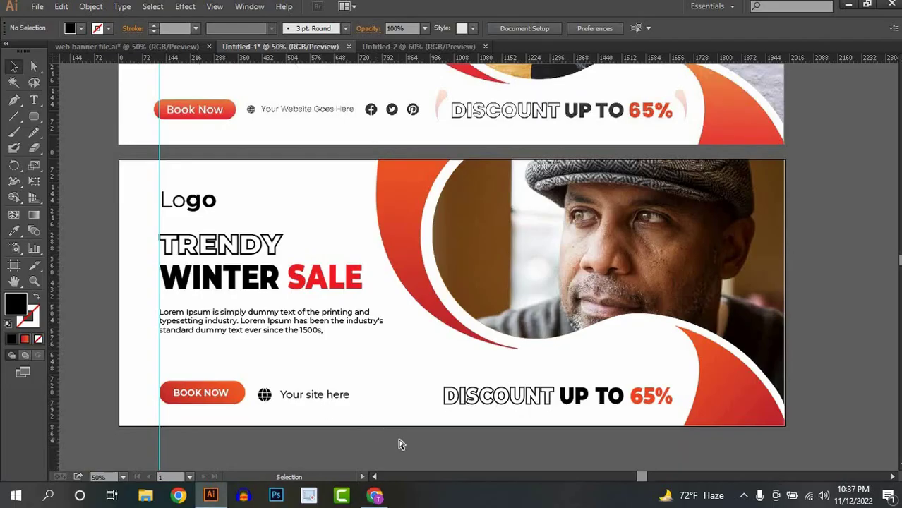
Paste the facebook-f glyph, enlarge it to about 128 pt and place it just after the "Your site here" text
{"action": "key", "text": "t"}
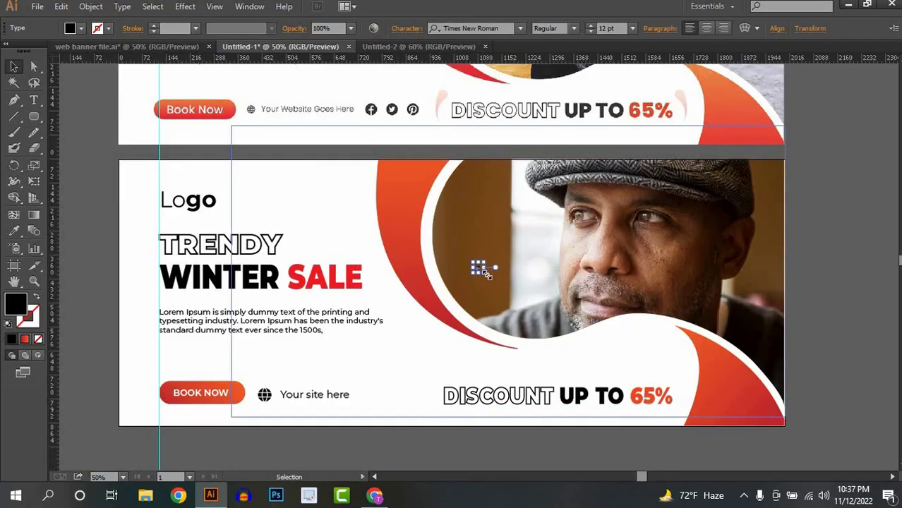
{"action": "left_click_drag", "start_coordinate": [484, 274], "coordinate": [612, 373]}
{"action": "left_click_drag", "start_coordinate": [531, 317], "coordinate": [372, 405]}
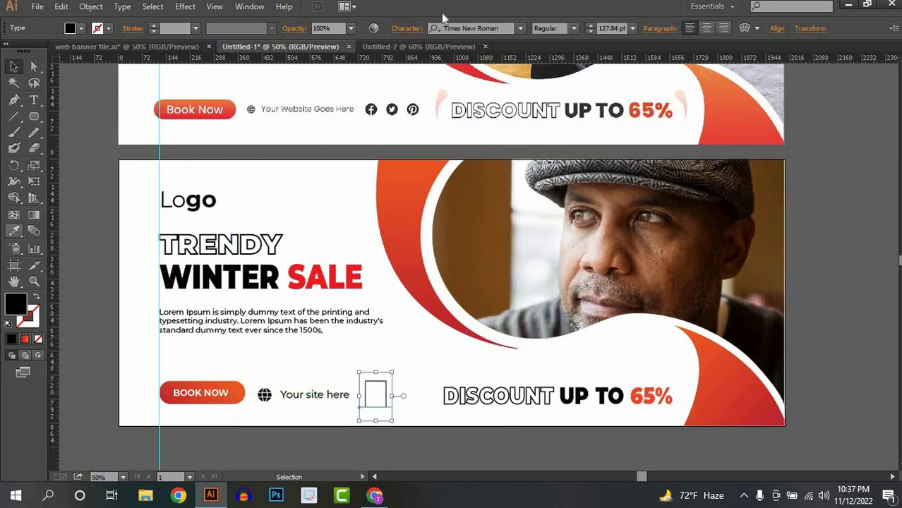
Set the facebook-f glyph's font to Font Awesome 5 Brands Regular and move it down toward the banner's lower edge
{"action": "left_click", "coordinate": [520, 29]}
{"action": "type", "text": "font"}
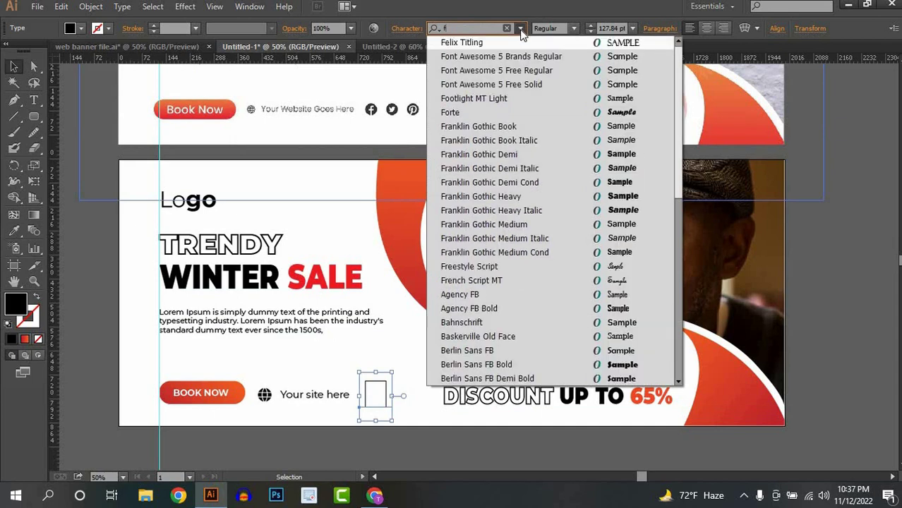
{"action": "left_click", "coordinate": [514, 43]}
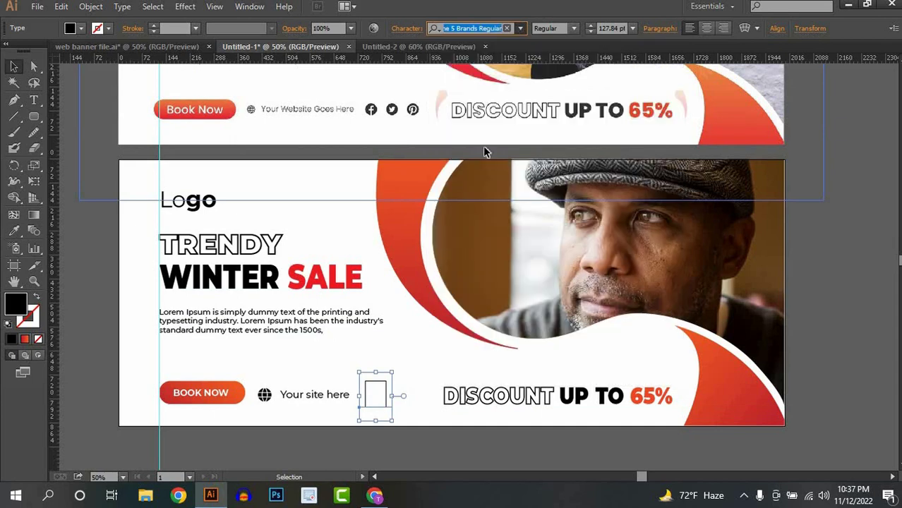
{"action": "left_click", "coordinate": [397, 435]}
{"action": "left_click_drag", "start_coordinate": [376, 408], "coordinate": [433, 448]}
{"action": "left_click", "coordinate": [423, 458]}
Copy the twitter glyph from the Font Awesome cheatsheet's Brands icons in Chrome and return to the banner in Illustrator
{"action": "left_click", "coordinate": [374, 496]}
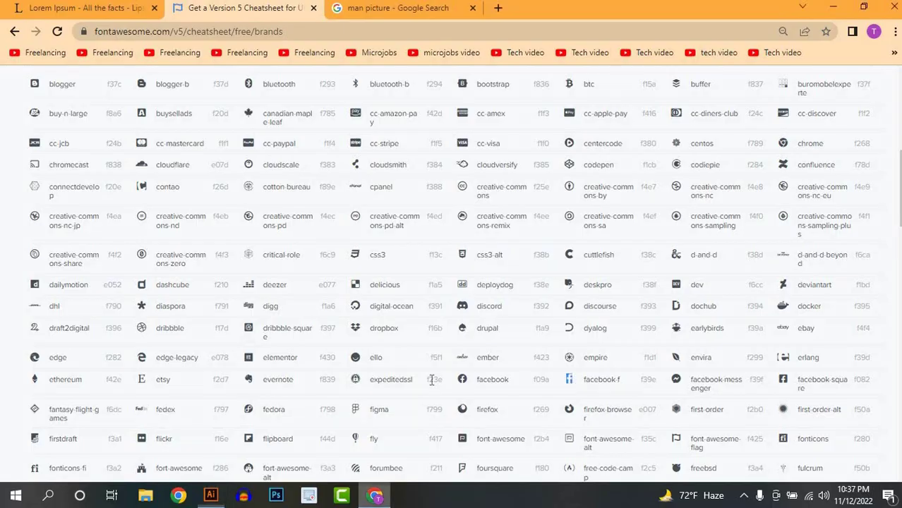
{"action": "scroll", "coordinate": [439, 285], "scroll_direction": "down", "scroll_amount": 15}
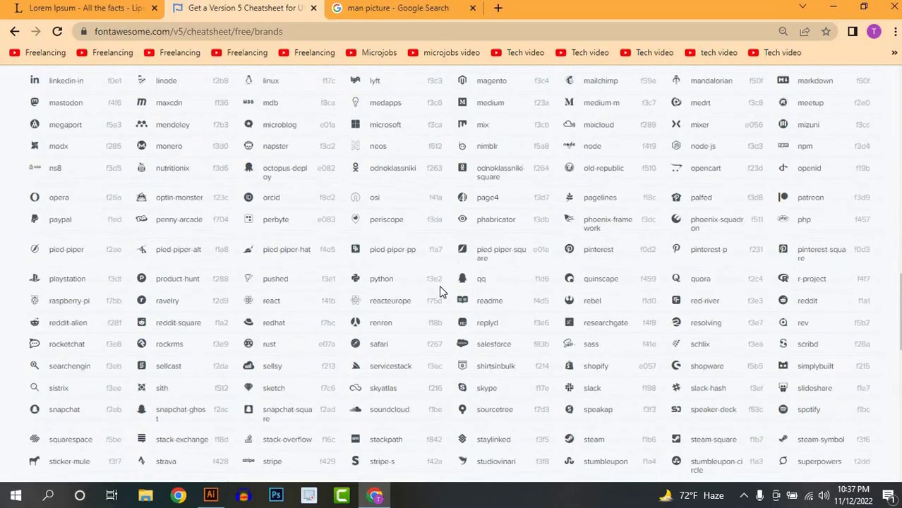
{"action": "scroll", "coordinate": [439, 285], "scroll_direction": "down", "scroll_amount": 5}
{"action": "scroll", "coordinate": [433, 292], "scroll_direction": "up", "scroll_amount": 20}
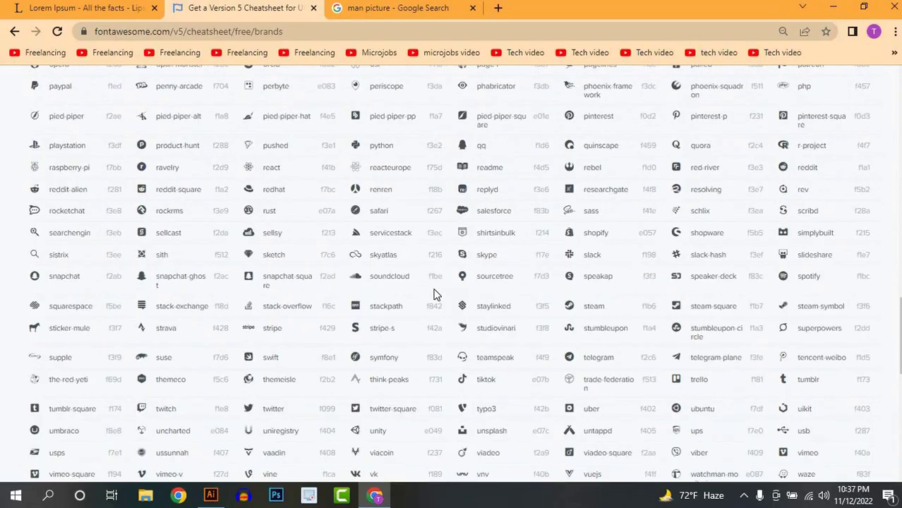
{"action": "scroll", "coordinate": [421, 309], "scroll_direction": "down", "scroll_amount": 8}
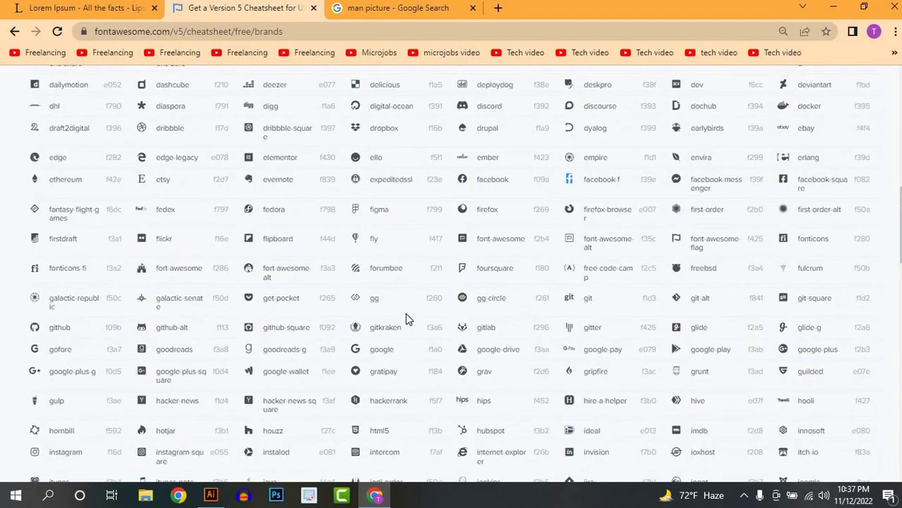
{"action": "scroll", "coordinate": [404, 313], "scroll_direction": "down", "scroll_amount": 5}
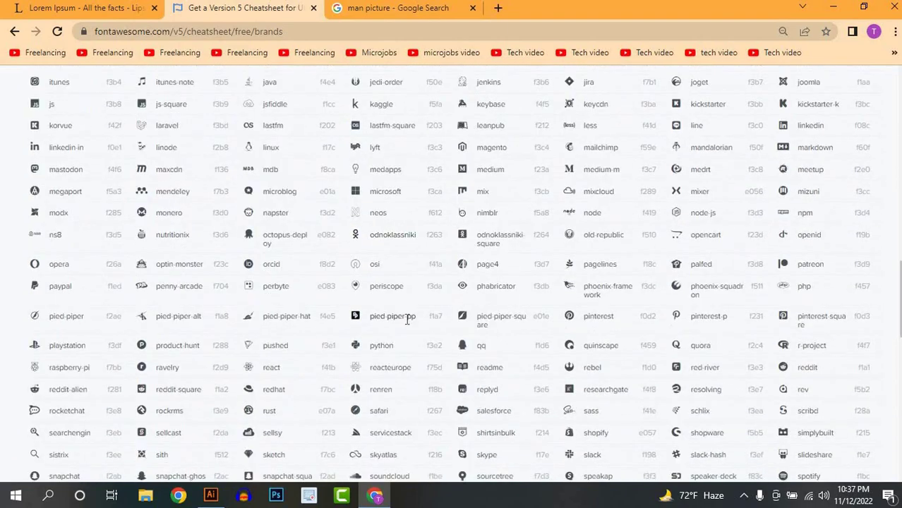
{"action": "scroll", "coordinate": [395, 340], "scroll_direction": "down", "scroll_amount": 3}
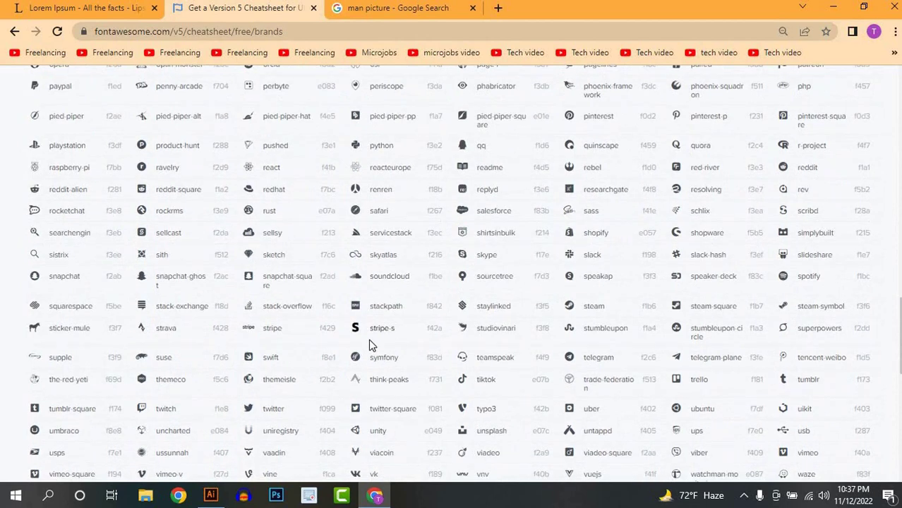
{"action": "scroll", "coordinate": [399, 336], "scroll_direction": "down", "scroll_amount": 1}
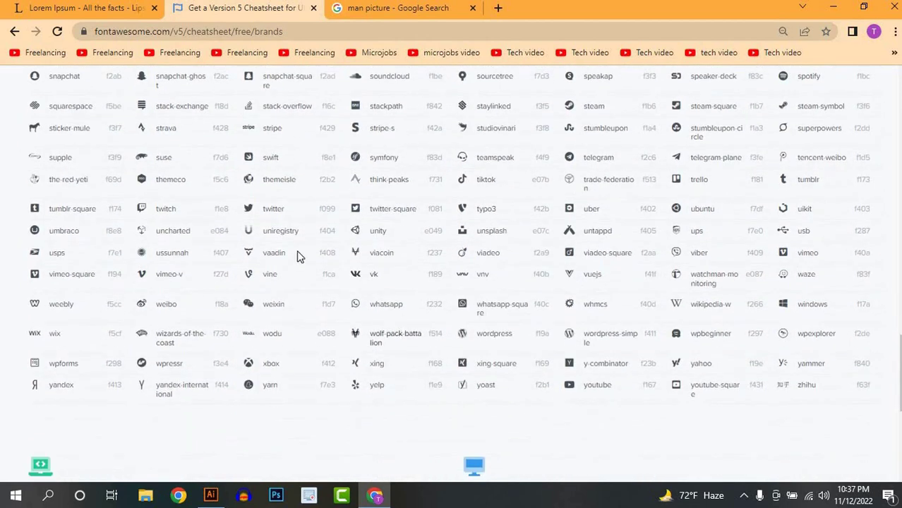
{"action": "right_click", "coordinate": [247, 210]}
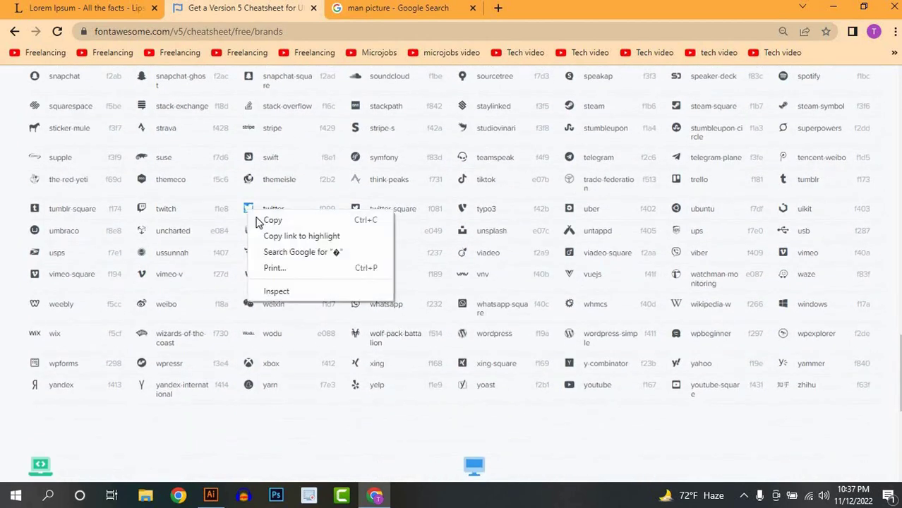
{"action": "left_click", "coordinate": [264, 219]}
{"action": "left_click", "coordinate": [211, 496]}
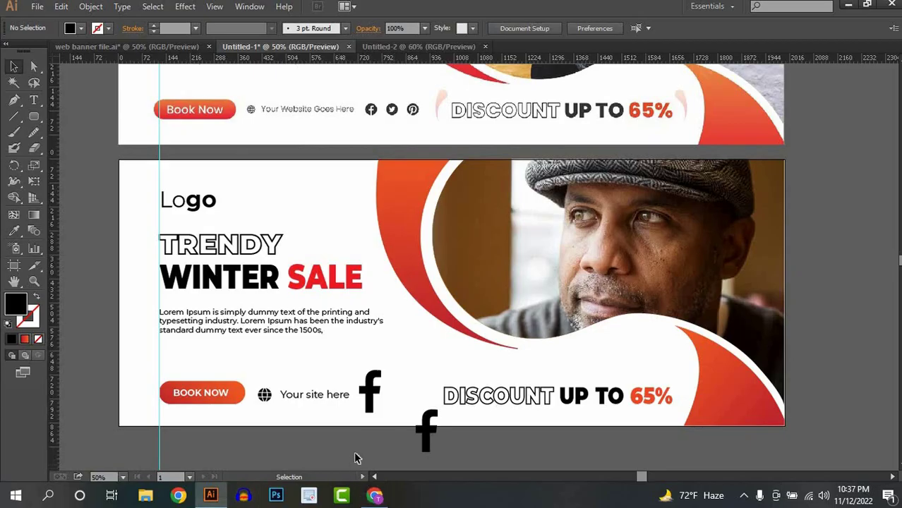
Replace the duplicate facebook-f glyph at the banner's lower edge with the copied twitter glyph
{"action": "left_click", "coordinate": [427, 429]}
{"action": "double_click", "coordinate": [427, 428]}
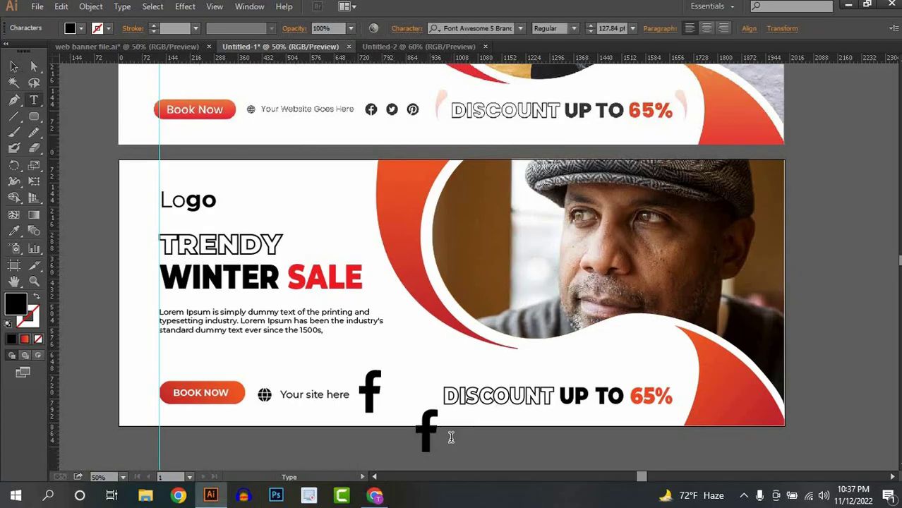
{"action": "key", "text": "ctrl+a"}
{"action": "key", "text": "ctrl+v"}
{"action": "key", "text": "Escape"}
{"action": "left_click", "coordinate": [523, 459]}
Copy the pinterest-p glyph from the Font Awesome cheatsheet in Chrome and return to the banner in Illustrator
{"action": "left_click", "coordinate": [374, 495]}
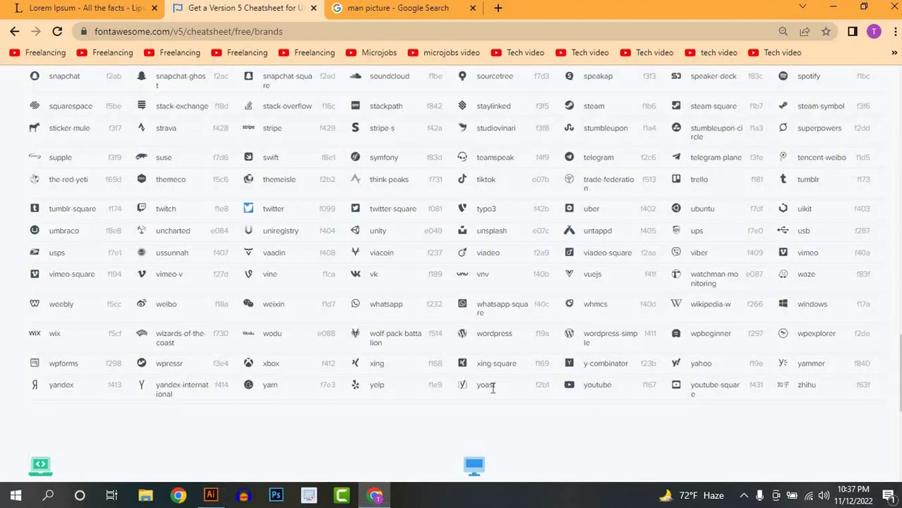
{"action": "scroll", "coordinate": [314, 217], "scroll_direction": "up", "scroll_amount": 4}
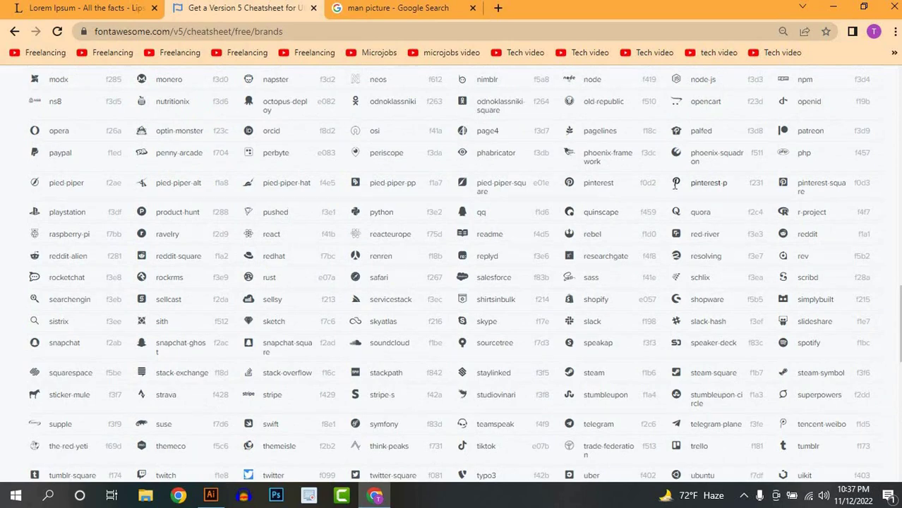
{"action": "right_click", "coordinate": [675, 189]}
{"action": "left_click", "coordinate": [690, 192]}
{"action": "left_click", "coordinate": [210, 496]}
Duplicate the twitter glyph to its right and replace the copy's character with the pinterest-p glyph
{"action": "key", "text": "t"}
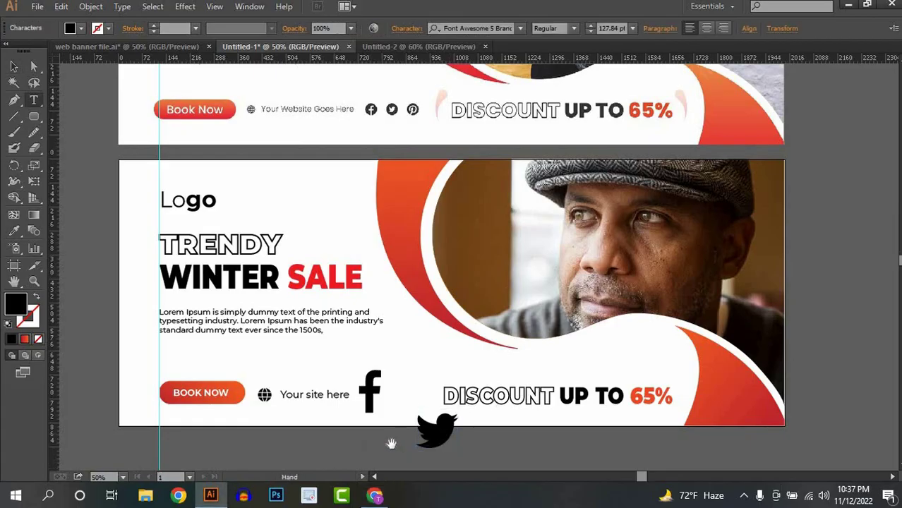
{"action": "left_click", "coordinate": [14, 65]}
{"action": "left_click", "coordinate": [438, 444]}
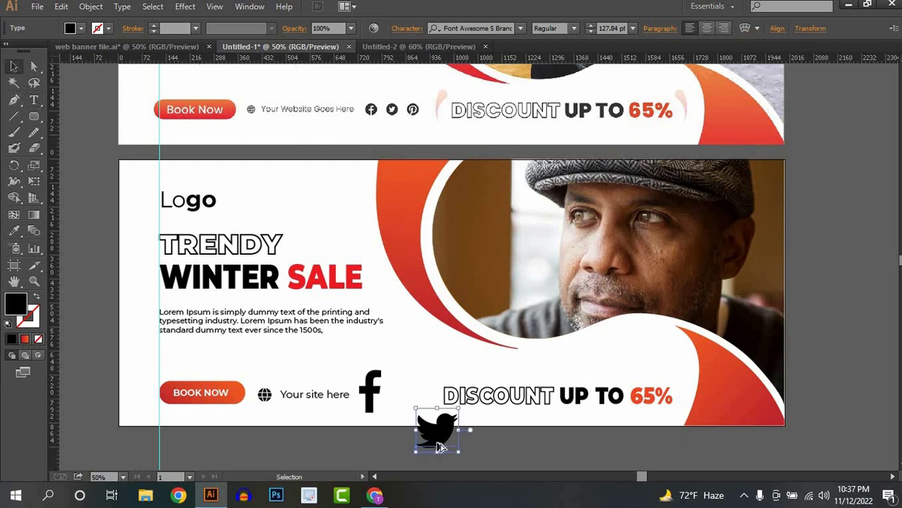
{"action": "left_click_drag", "start_coordinate": [438, 432], "coordinate": [529, 439]}
{"action": "key", "text": "t"}
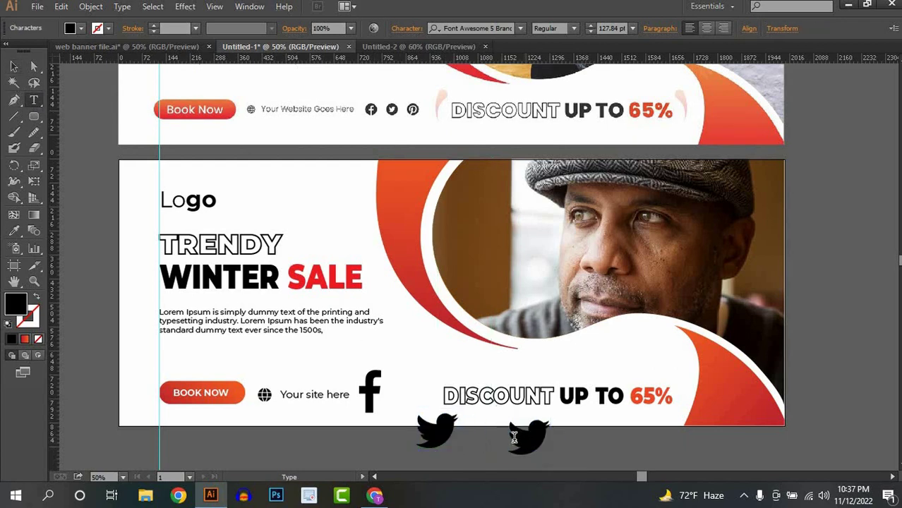
{"action": "key", "text": "ctrl+a"}
{"action": "key", "text": "ctrl+v"}
{"action": "left_click", "coordinate": [14, 67]}
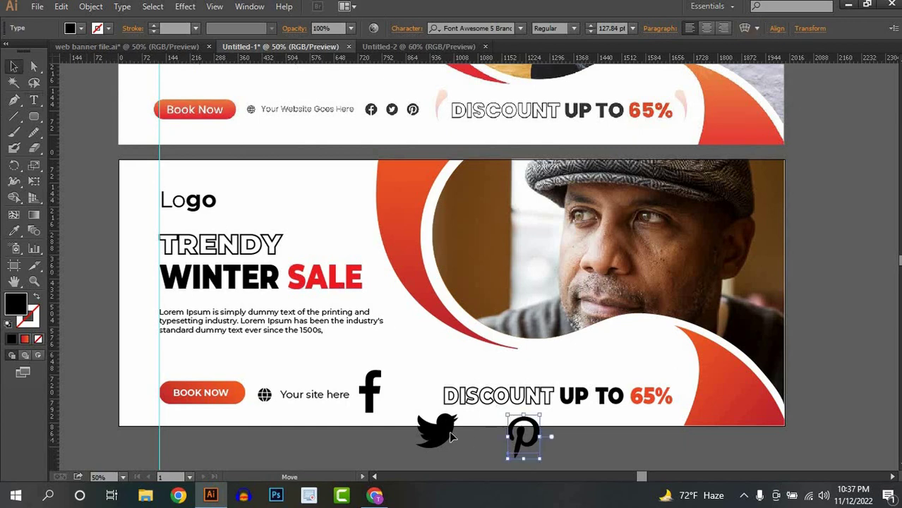
Stack the facebook, twitter and pinterest glyphs on one another after the "Your site here" text and scale them to about 62 pt
{"action": "left_click_drag", "start_coordinate": [531, 437], "coordinate": [444, 433]}
{"action": "left_click_drag", "start_coordinate": [381, 401], "coordinate": [458, 446]}
{"action": "left_click_drag", "start_coordinate": [463, 450], "coordinate": [392, 401]}
{"action": "scroll", "coordinate": [394, 403], "scroll_direction": "up", "scroll_amount": 2}
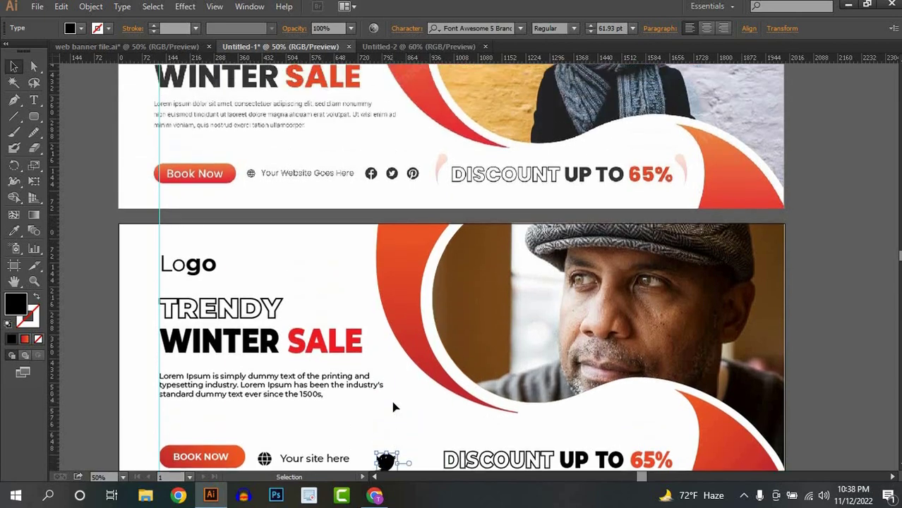
{"action": "scroll", "coordinate": [395, 399], "scroll_direction": "down", "scroll_amount": 2}
{"action": "key", "text": "super"}
{"action": "key", "text": "super"}
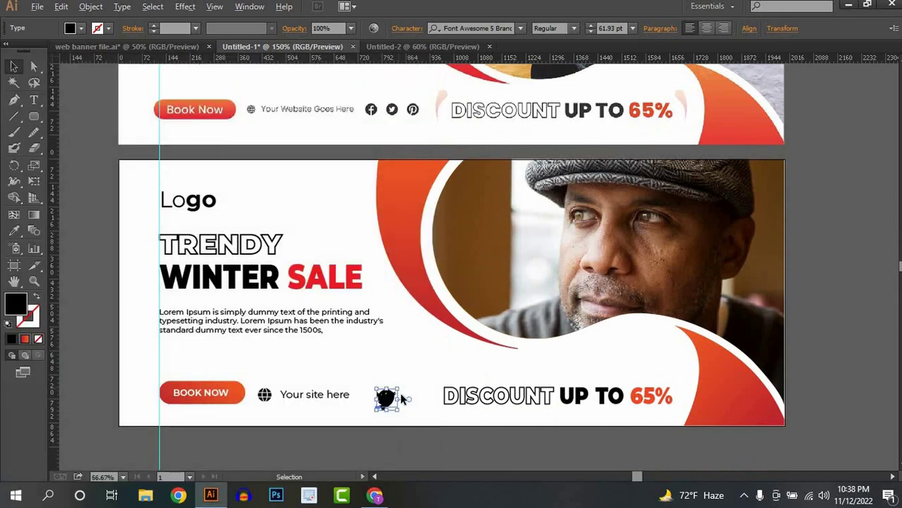
Scale the stacked social glyphs down to about 33 pt and move them to the banner's lower edge
{"action": "scroll", "coordinate": [401, 392], "scroll_direction": "up", "scroll_amount": 4}
{"action": "left_click_drag", "start_coordinate": [404, 367], "coordinate": [423, 273]}
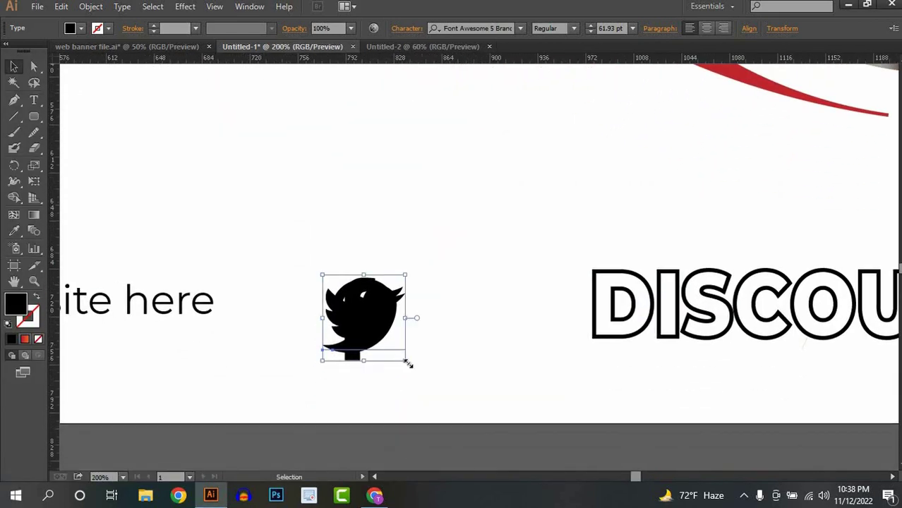
{"action": "left_click_drag", "start_coordinate": [408, 361], "coordinate": [423, 413]}
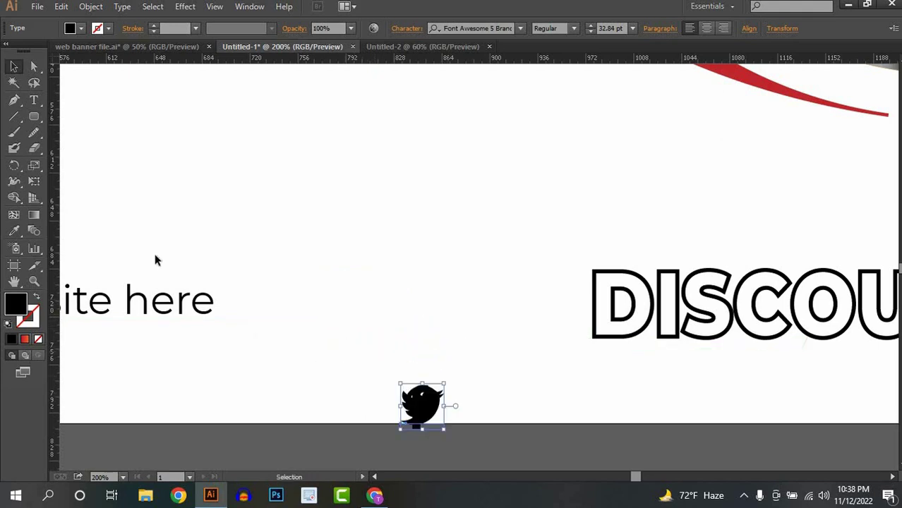
{"action": "left_click", "coordinate": [155, 258]}
Draw a black circle with the Ellipse tool between the "Your site here" text and the DISCOUNT heading
{"action": "left_click_drag", "start_coordinate": [35, 120], "coordinate": [73, 154]}
{"action": "scroll", "coordinate": [312, 218], "scroll_direction": "down", "scroll_amount": 3}
{"action": "scroll", "coordinate": [331, 225], "scroll_direction": "down", "scroll_amount": 3}
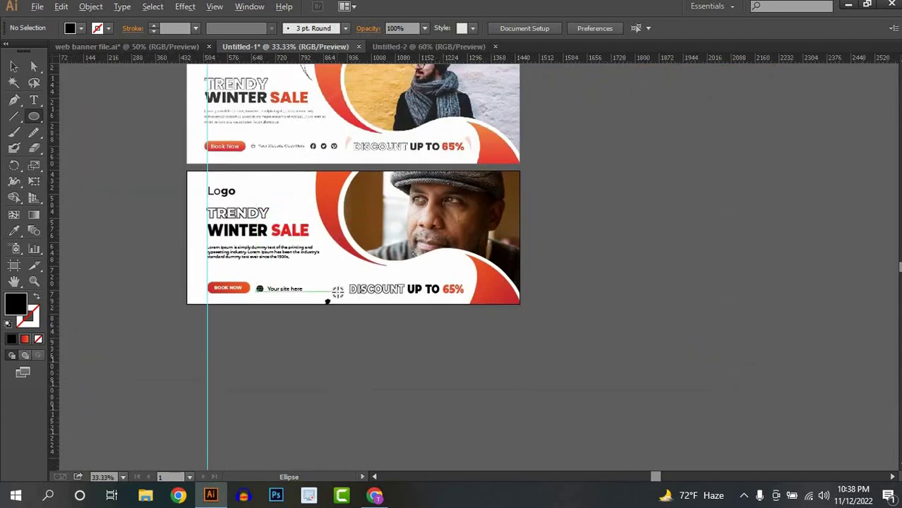
{"action": "scroll", "coordinate": [336, 293], "scroll_direction": "up", "scroll_amount": 5}
{"action": "left_click_drag", "start_coordinate": [238, 278], "coordinate": [382, 278]}
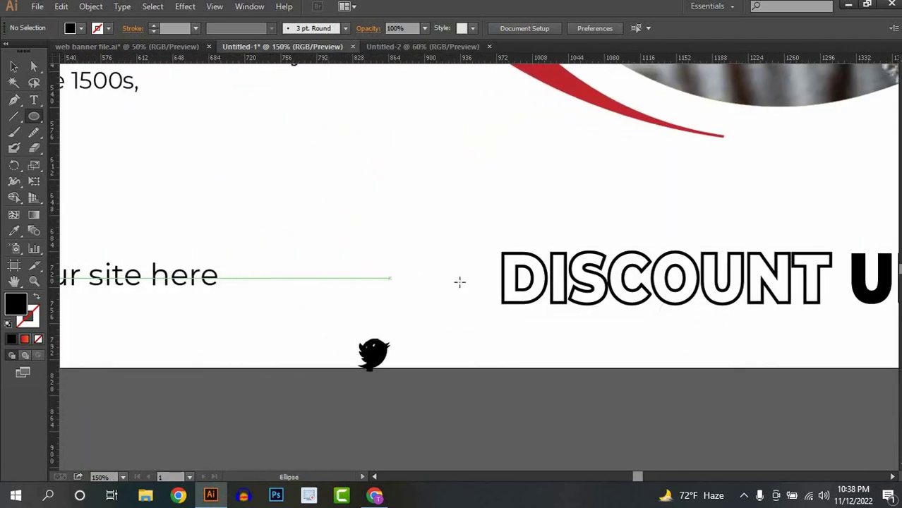
{"action": "left_click_drag", "start_coordinate": [438, 278], "coordinate": [453, 303]}
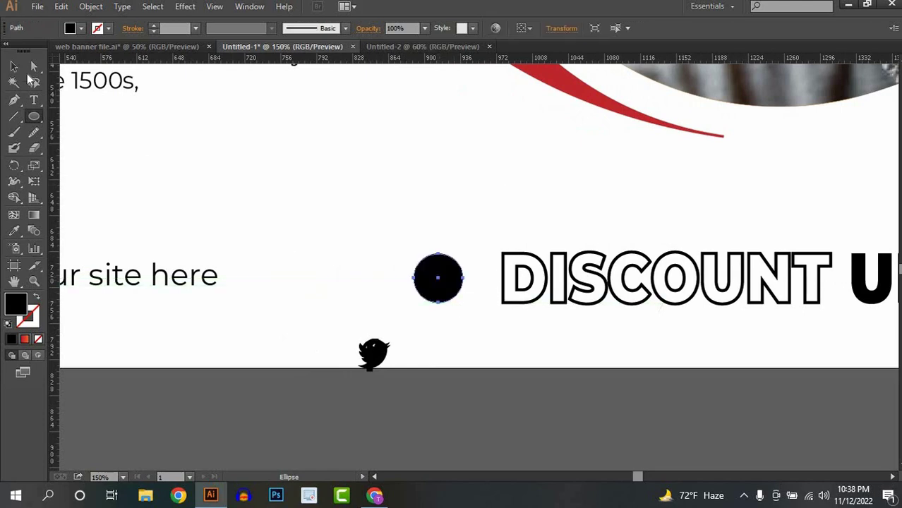
Duplicate the black circle twice toward the site text to make a row of three evenly spaced circles
{"action": "left_click", "coordinate": [13, 66]}
{"action": "left_click_drag", "start_coordinate": [432, 274], "coordinate": [355, 274]}
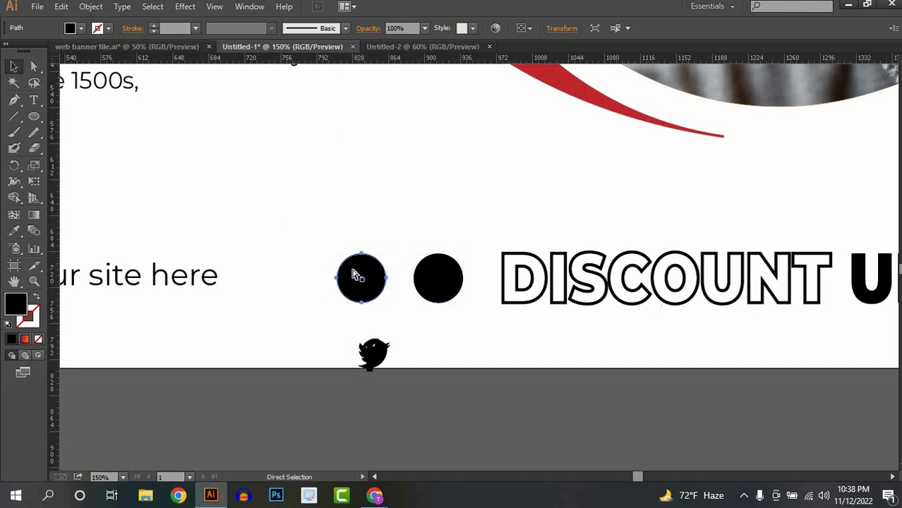
{"action": "key", "text": "ctrl+d"}
{"action": "left_click", "coordinate": [279, 328]}
Recolour the stacked social glyphs white by sampling the banner background and bring them to the front
{"action": "left_click_drag", "start_coordinate": [341, 330], "coordinate": [401, 389]}
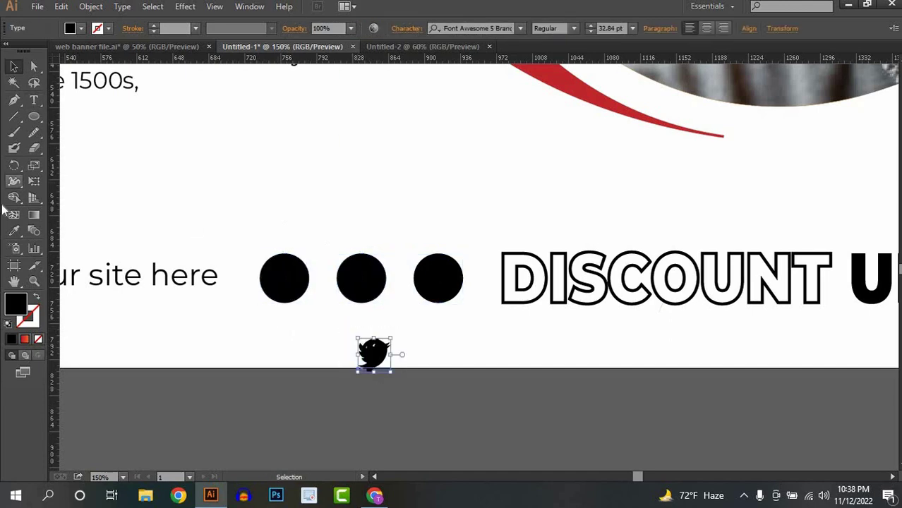
{"action": "left_click", "coordinate": [13, 231]}
{"action": "left_click", "coordinate": [233, 344]}
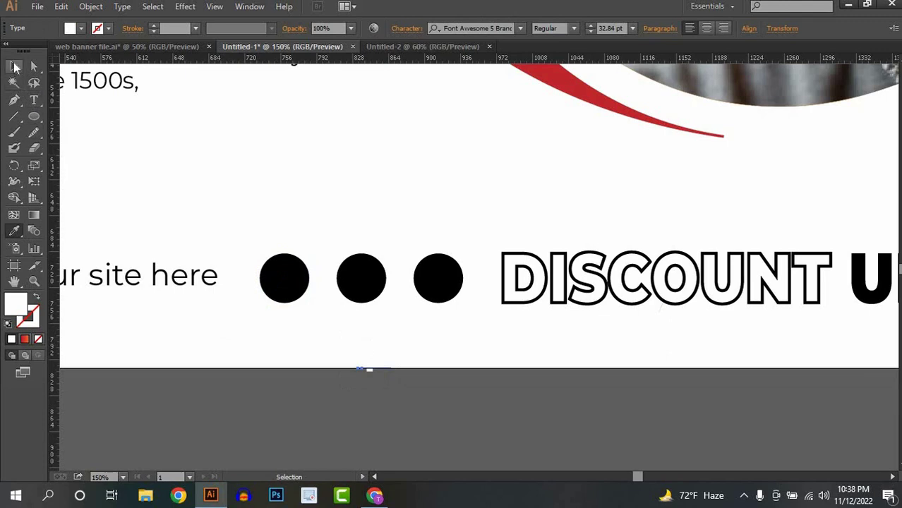
{"action": "left_click", "coordinate": [13, 66]}
{"action": "left_click", "coordinate": [370, 340]}
{"action": "right_click", "coordinate": [378, 358]}
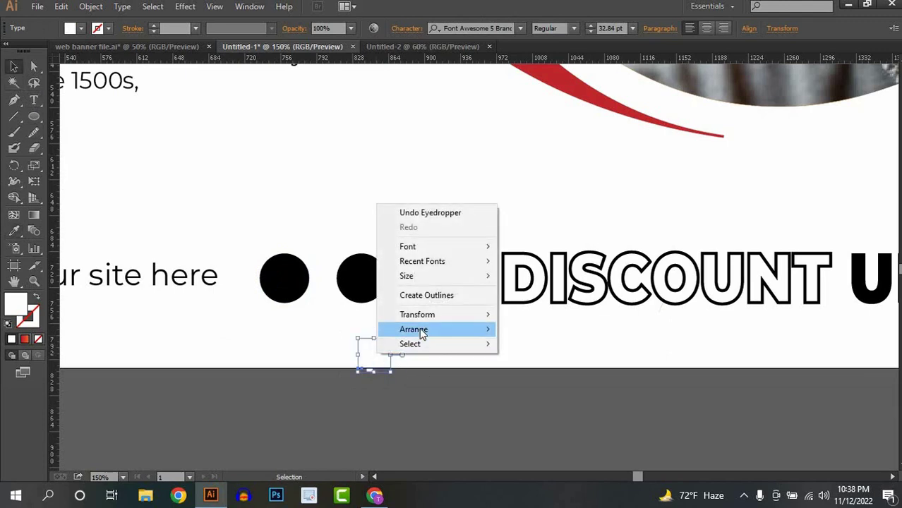
{"action": "mouse_move", "coordinate": [423, 327]}
{"action": "left_click", "coordinate": [540, 329]}
Centre the white facebook, twitter and pinterest glyphs in the three black circles, in that order from the site text
{"action": "left_click_drag", "start_coordinate": [392, 365], "coordinate": [365, 288]}
{"action": "left_click", "coordinate": [297, 352]}
{"action": "left_click_drag", "start_coordinate": [440, 291], "coordinate": [444, 287]}
{"action": "left_click", "coordinate": [383, 387]}
{"action": "left_click_drag", "start_coordinate": [281, 287], "coordinate": [356, 286]}
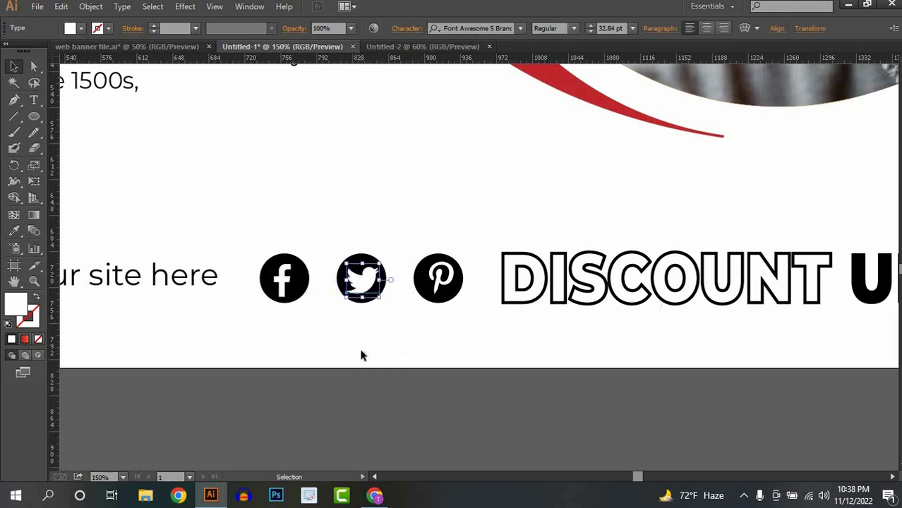
{"action": "left_click", "coordinate": [361, 355]}
{"action": "left_click_drag", "start_coordinate": [280, 281], "coordinate": [284, 281]}
{"action": "left_click", "coordinate": [332, 354]}
Compare the recreated banner with the reference banner above it
{"action": "scroll", "coordinate": [332, 352], "scroll_direction": "down", "scroll_amount": 4}
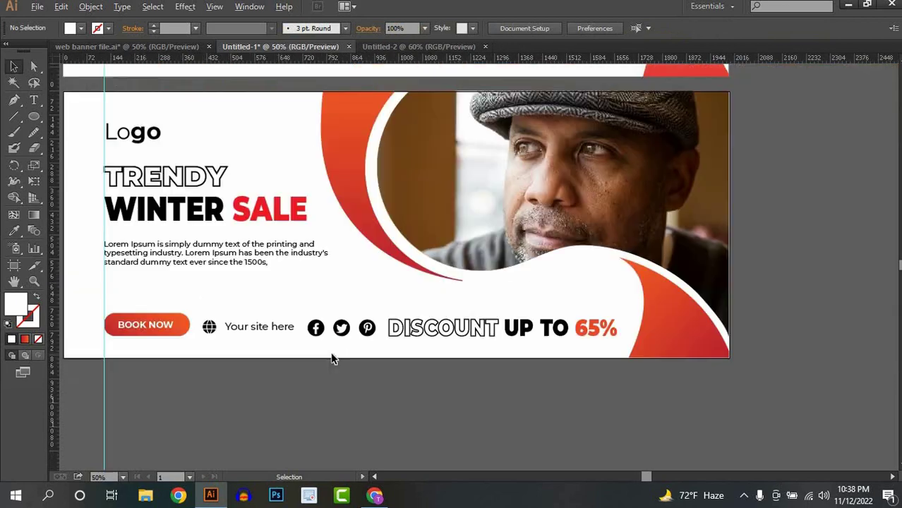
{"action": "left_click_drag", "start_coordinate": [331, 354], "coordinate": [383, 388]}
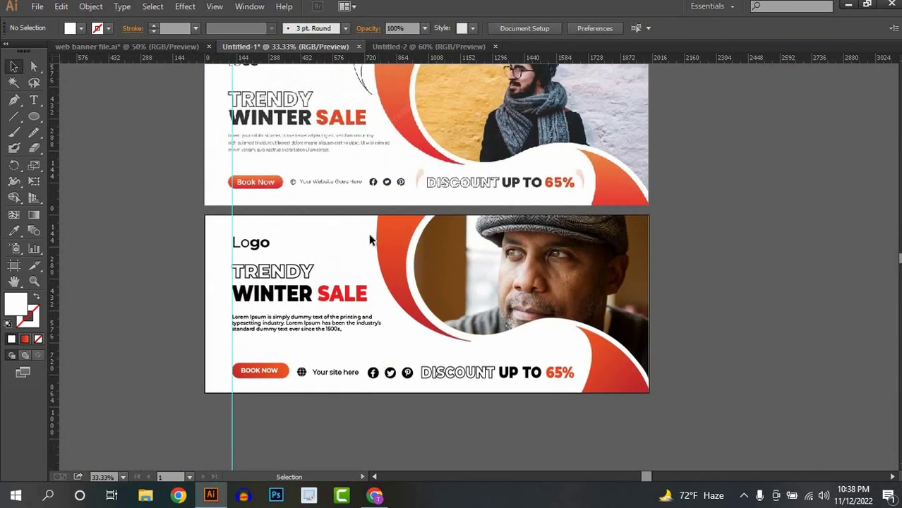
{"action": "scroll", "coordinate": [369, 233], "scroll_direction": "up", "scroll_amount": 1}
{"action": "scroll", "coordinate": [371, 328], "scroll_direction": "up", "scroll_amount": 4}
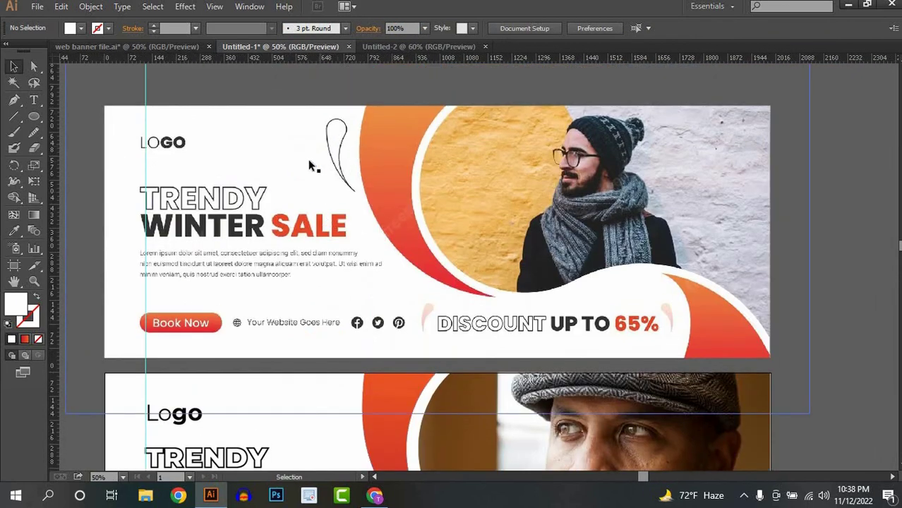
{"action": "scroll", "coordinate": [327, 303], "scroll_direction": "down", "scroll_amount": 1}
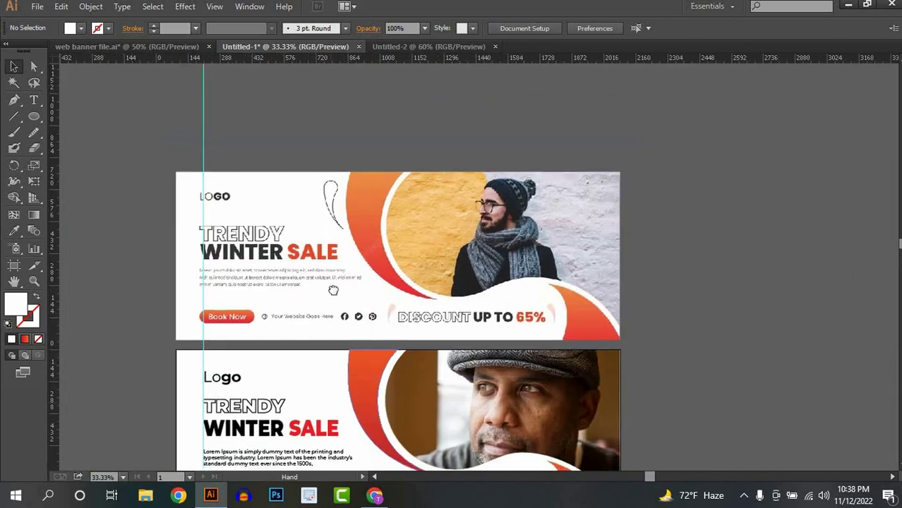
{"action": "left_click_drag", "start_coordinate": [332, 290], "coordinate": [322, 163]}
{"action": "scroll", "coordinate": [340, 281], "scroll_direction": "down", "scroll_amount": 1}
{"action": "left_click_drag", "start_coordinate": [321, 284], "coordinate": [335, 343]}
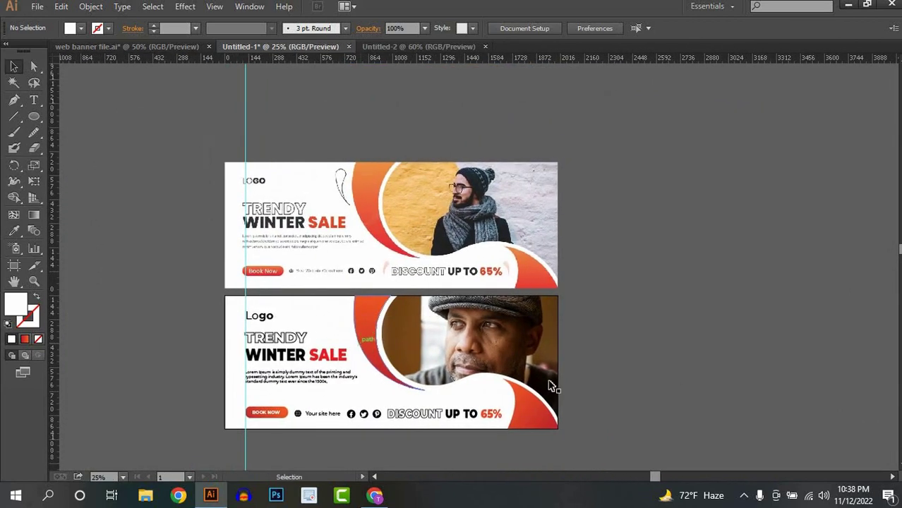